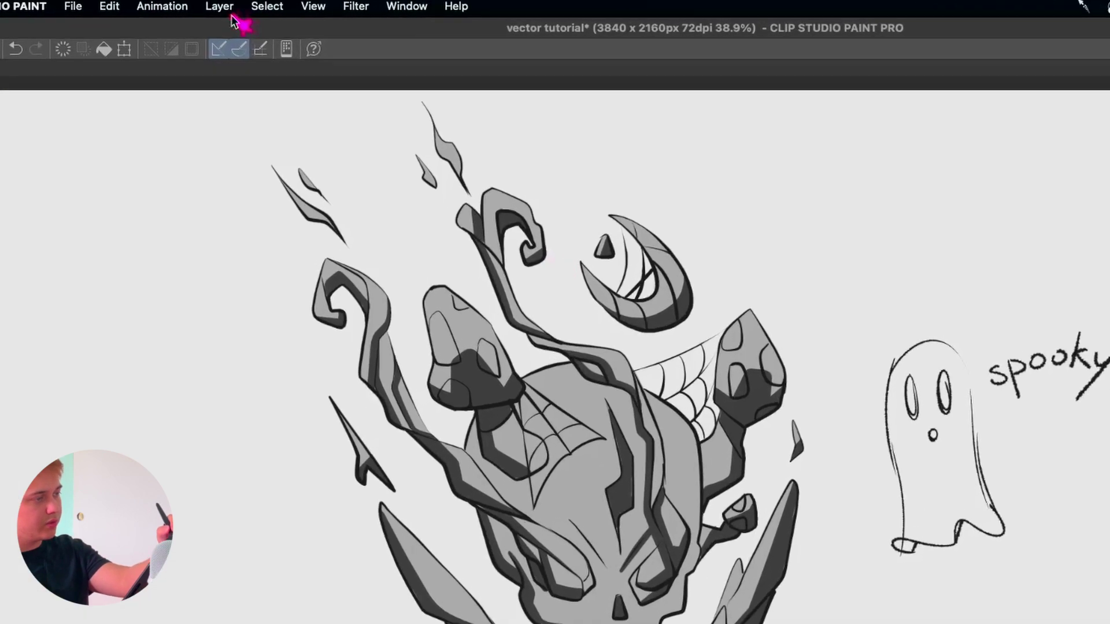
Create a new vector layer named VECTOR above Layer 4.
left_click(222, 6)
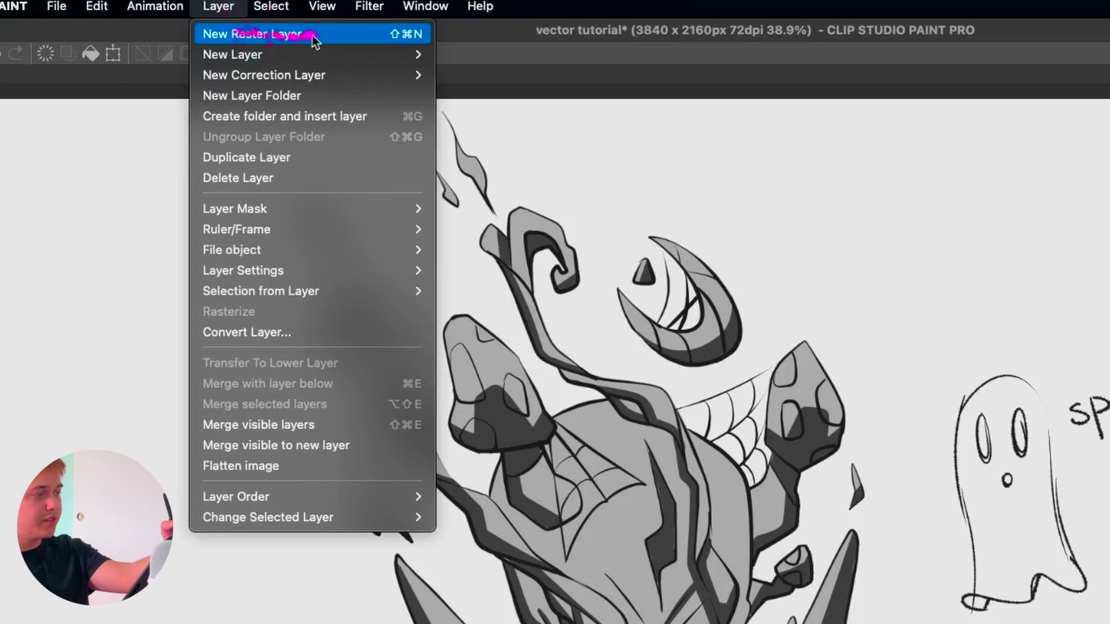
mouse_move(329, 54)
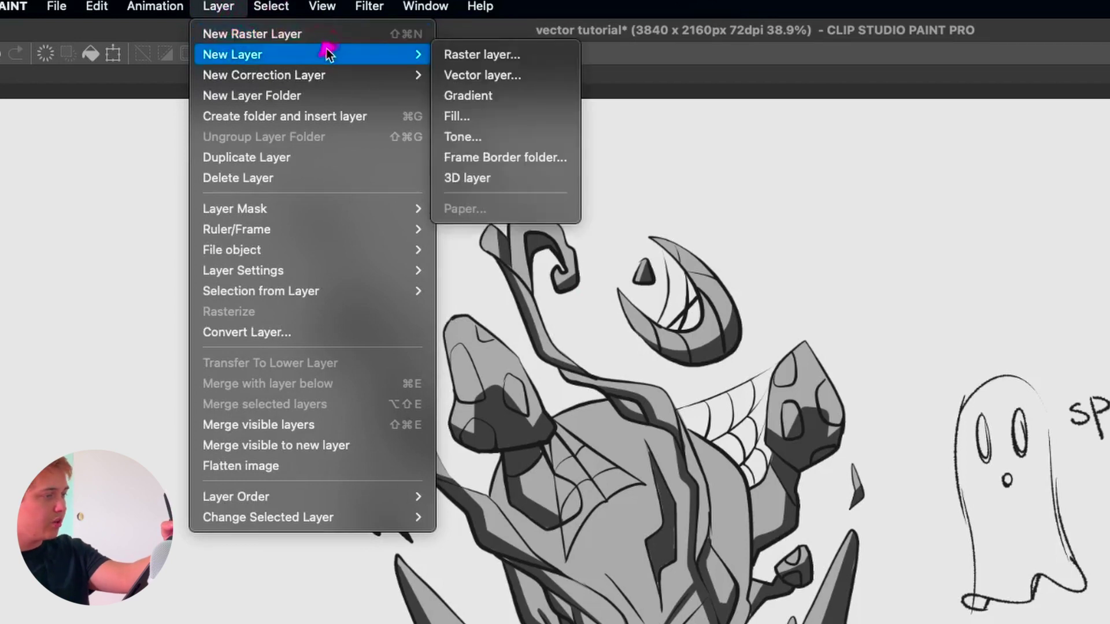
left_click(522, 76)
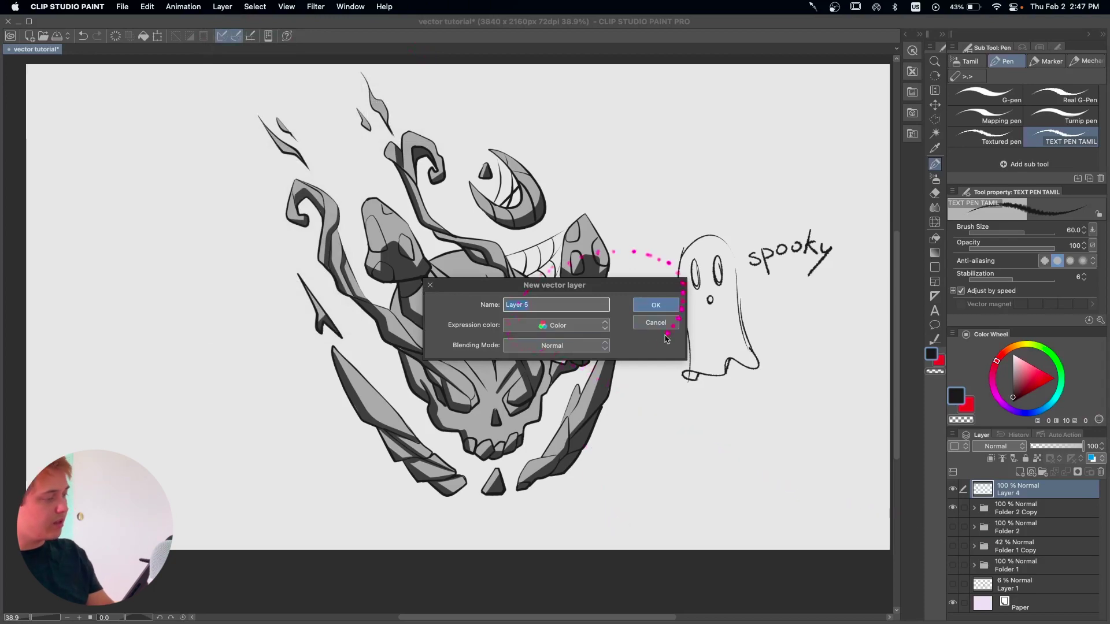
type("VECTOR")
key("Return")
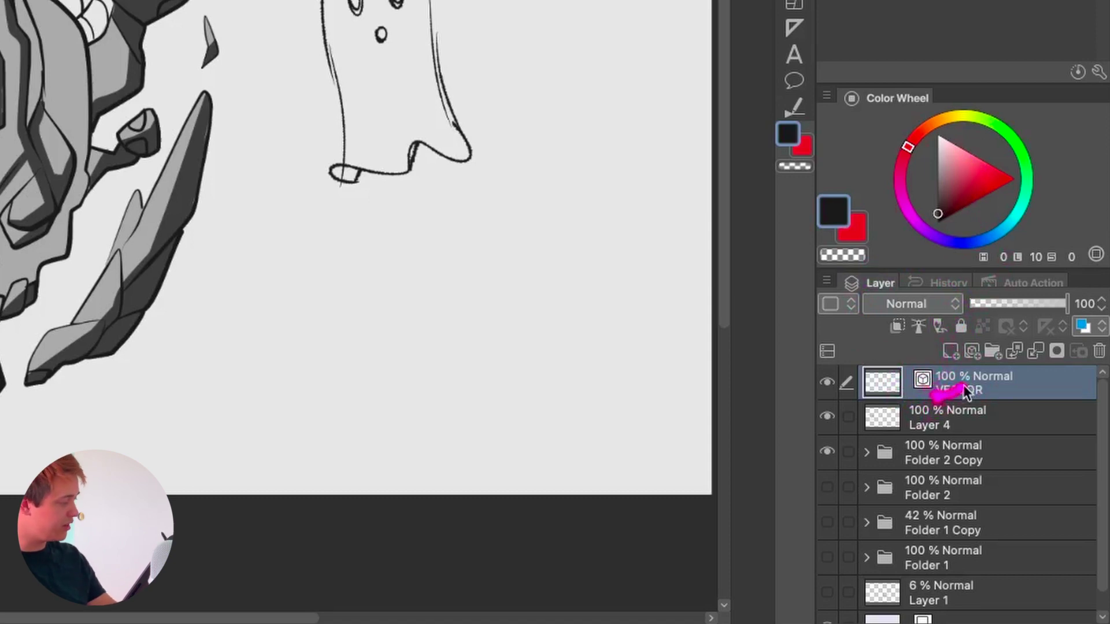
Try adding extra vector and raster layers above the VECTOR layer, undoing each one.
left_click(973, 352)
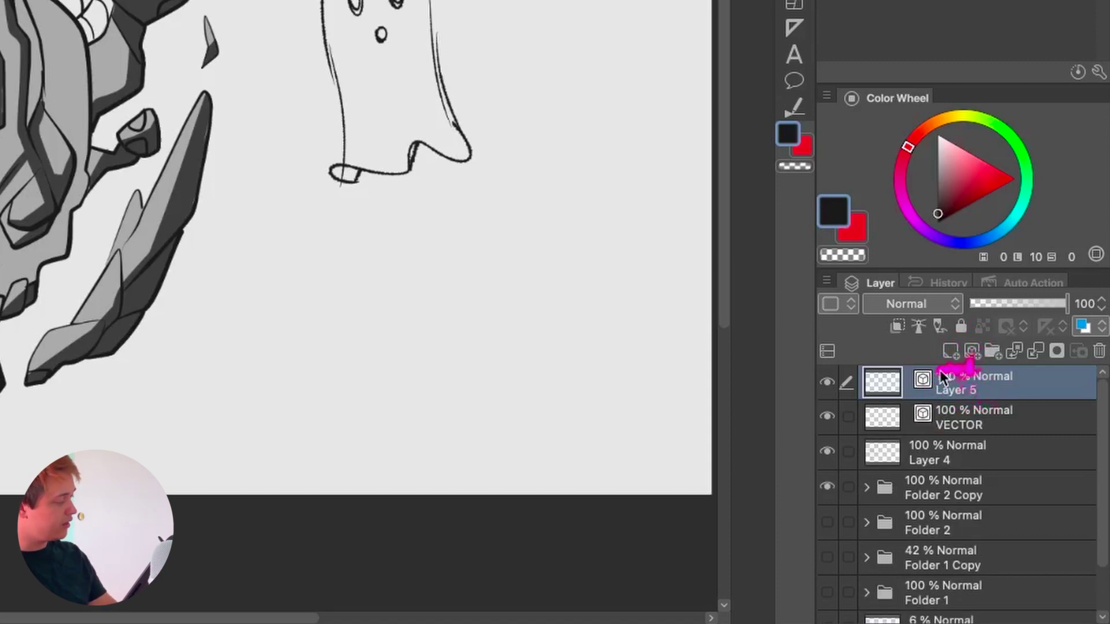
key("ctrl+z")
left_click(950, 352)
key("ctrl+z")
left_click(971, 353)
key("ctrl+z")
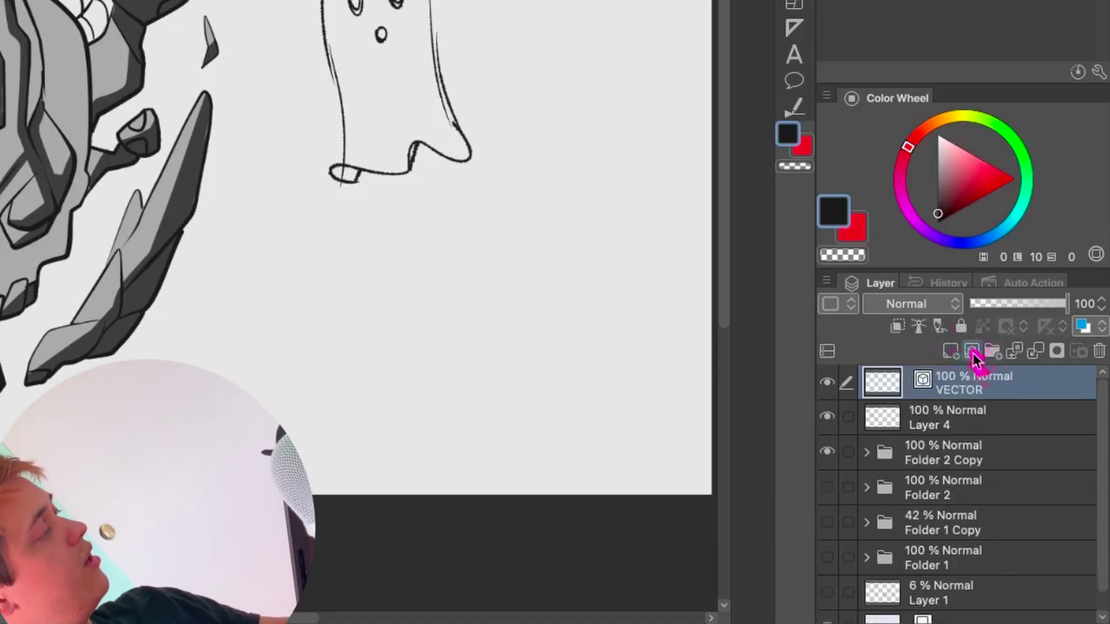
left_click(972, 352)
key("ctrl+z")
left_click(956, 351)
key("ctrl+z")
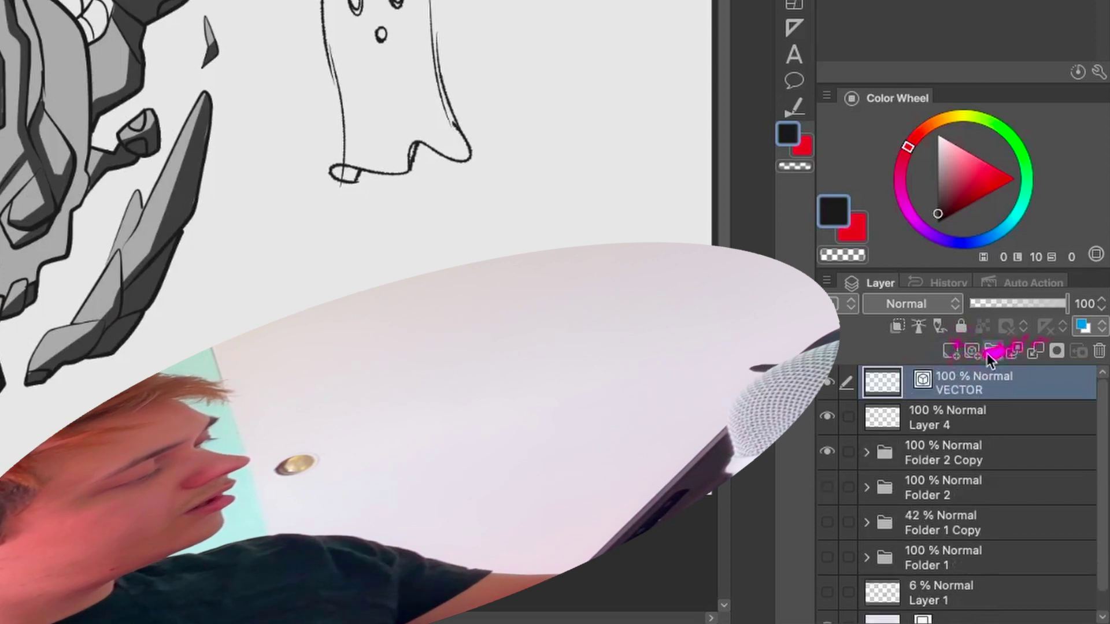
left_click(972, 352)
key("ctrl+z")
left_click(951, 352)
key("ctrl+z")
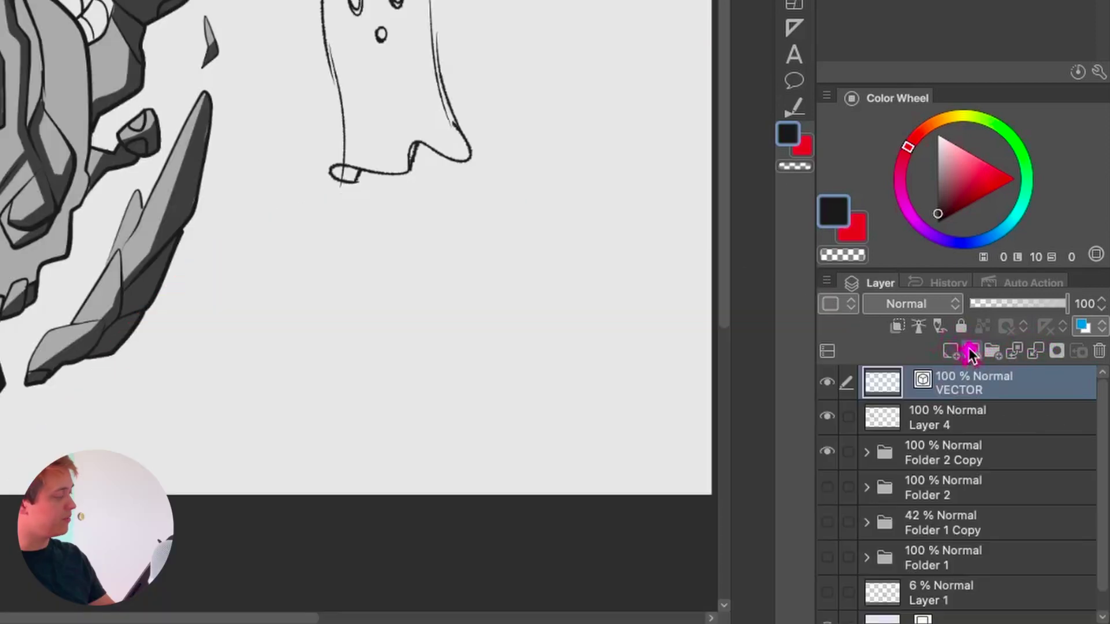
left_click(971, 353)
key("ctrl+z")
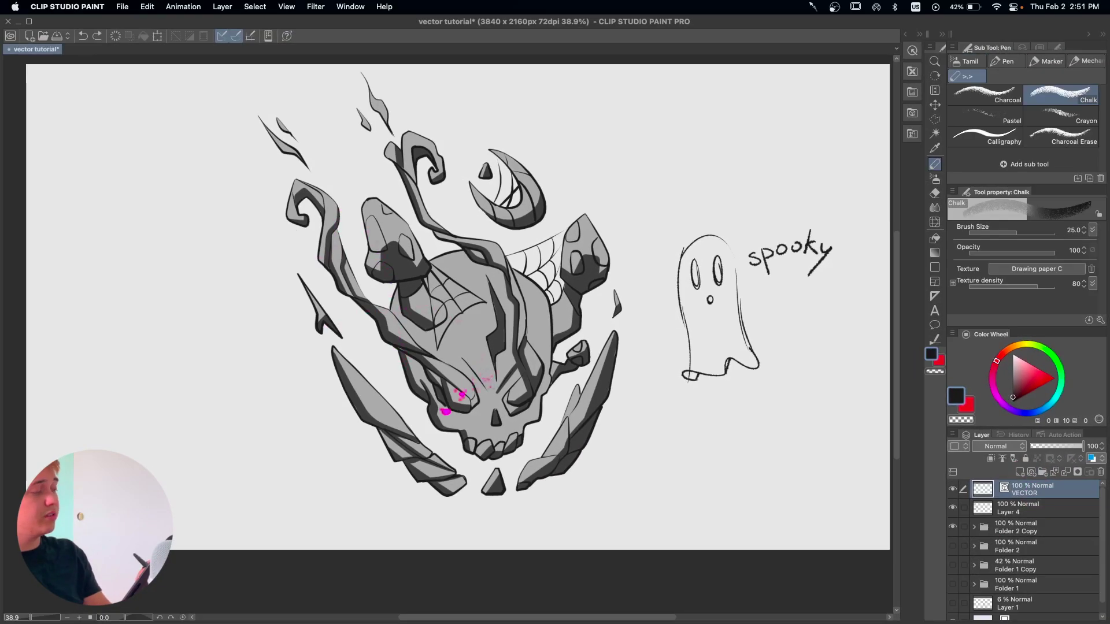
Draw a zigzag Chalk stroke in the empty area beside the skull and move it upward with the Object tool.
mouse_move(152, 132)
left_mouse_down()
mouse_move(75, 280)
mouse_move(139, 388)
mouse_move(289, 373)
mouse_move(453, 479)
left_mouse_up()
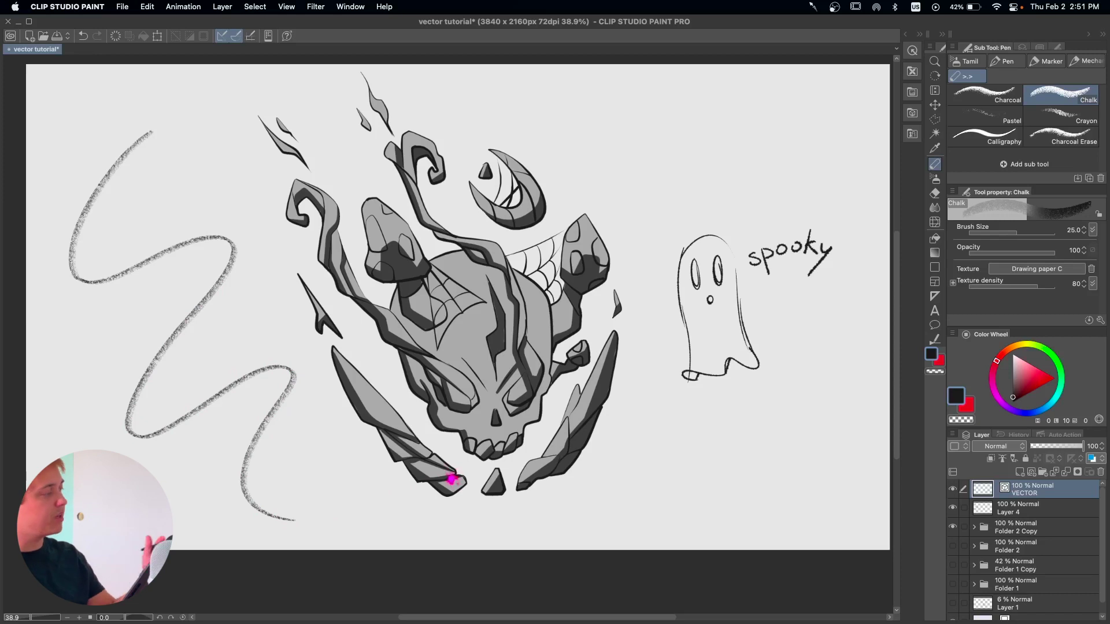
left_click(936, 76)
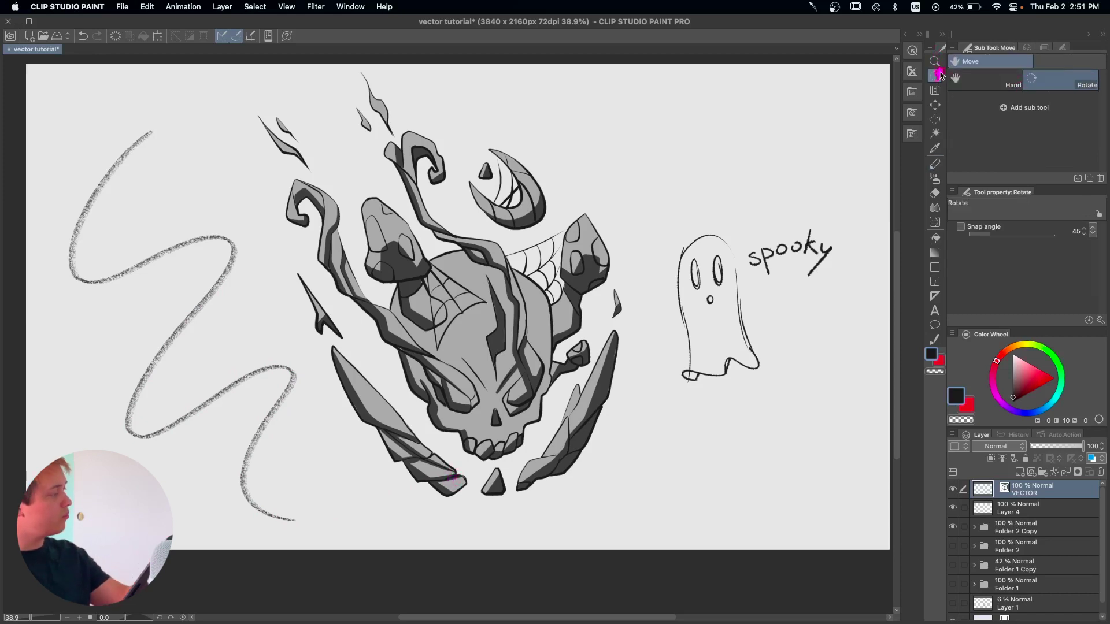
left_click(934, 90)
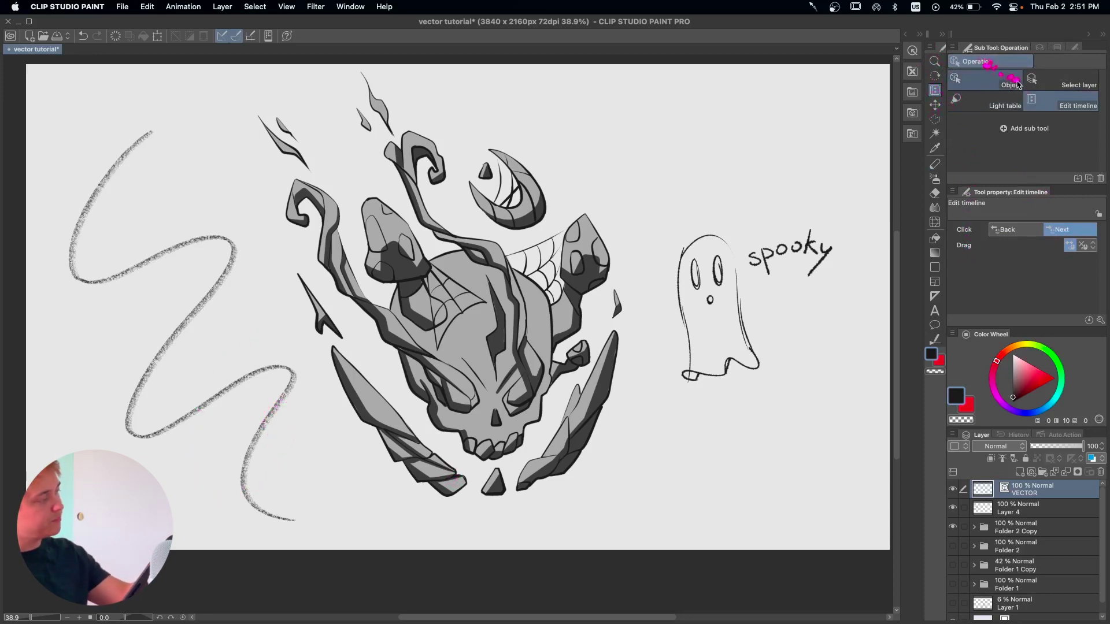
left_click(995, 83)
left_click(235, 384)
mouse_move(235, 384)
left_mouse_down()
mouse_move(258, 331)
mouse_move(248, 345)
left_mouse_up()
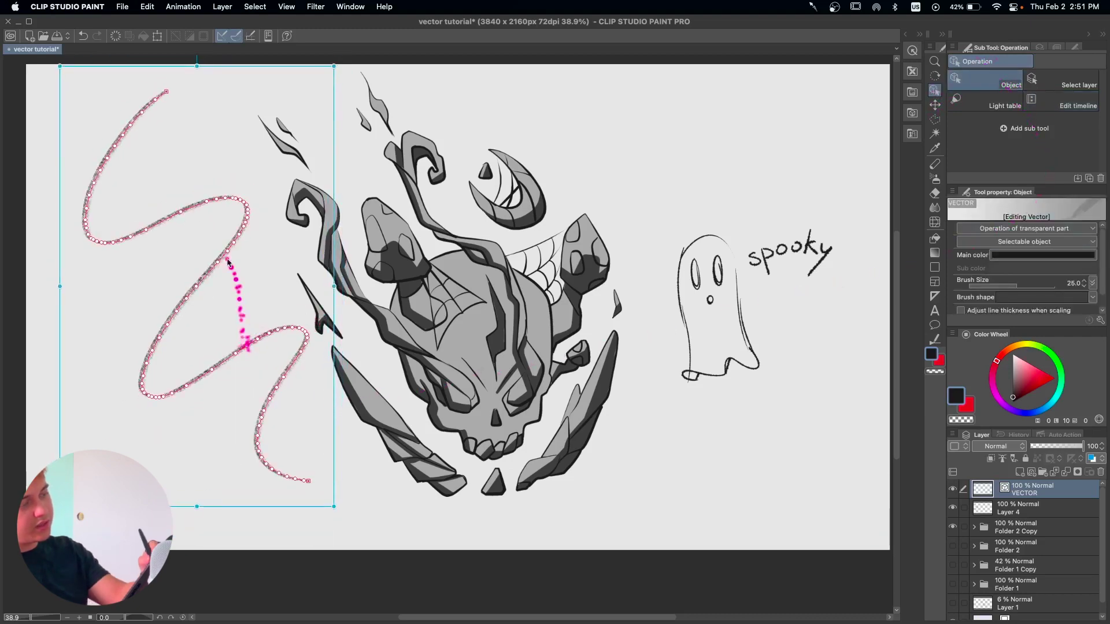
Reshape the zigzag chalk line by moving several of its control points.
mouse_move(181, 213)
left_mouse_down()
mouse_move(173, 203)
mouse_move(149, 225)
mouse_move(148, 203)
left_mouse_up()
mouse_move(166, 160)
left_mouse_down()
mouse_move(162, 99)
mouse_move(124, 141)
mouse_move(156, 188)
left_mouse_up()
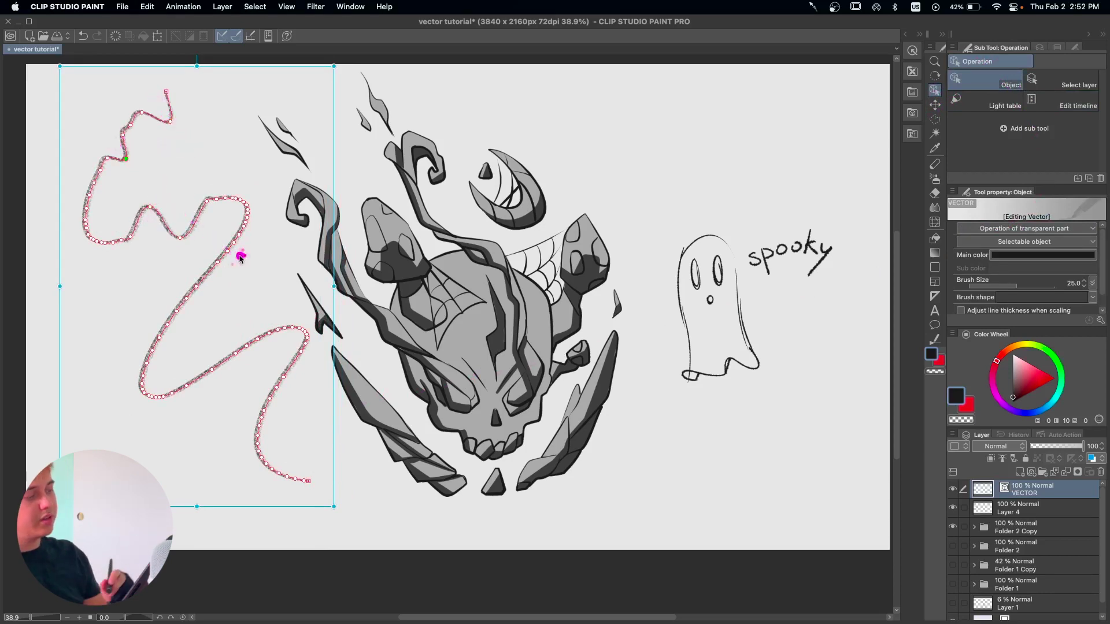
left_click_drag(235, 353, 213, 403)
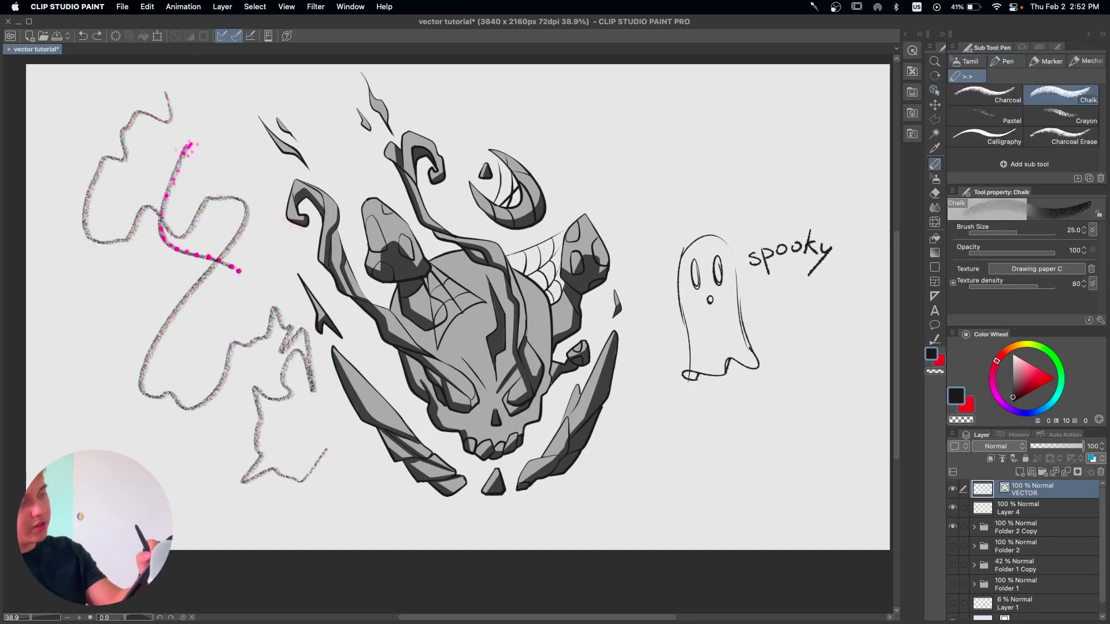
Draw a second curved Chalk stroke across the zigzag and select the zigzag line with the Object tool.
mouse_move(186, 163)
left_mouse_down()
mouse_move(148, 329)
mouse_move(220, 428)
left_mouse_up()
left_click(935, 90)
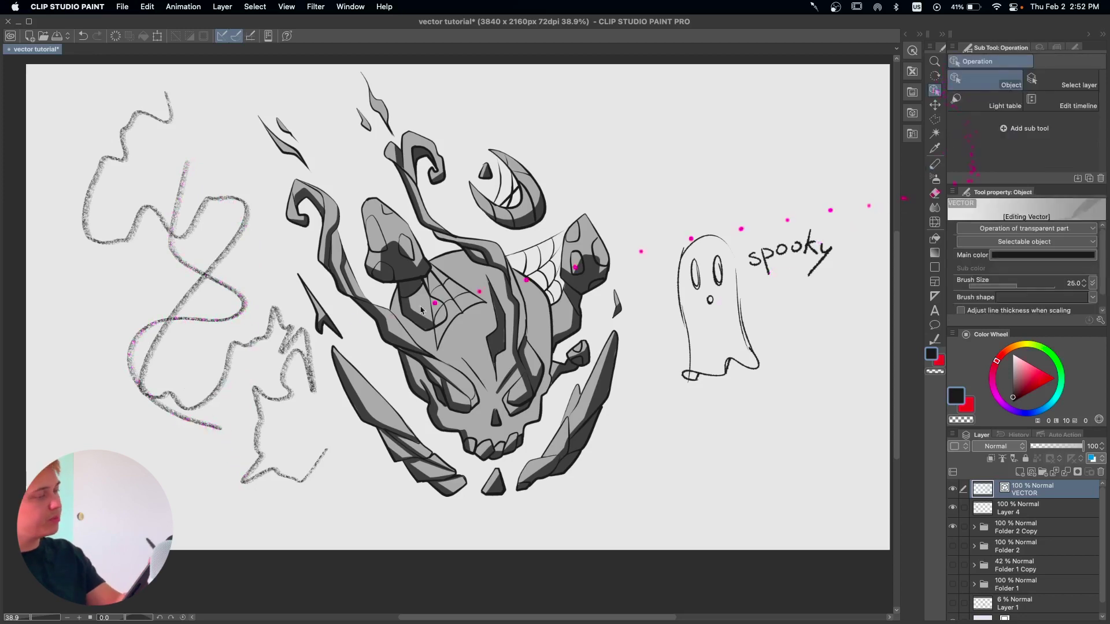
left_click(149, 241)
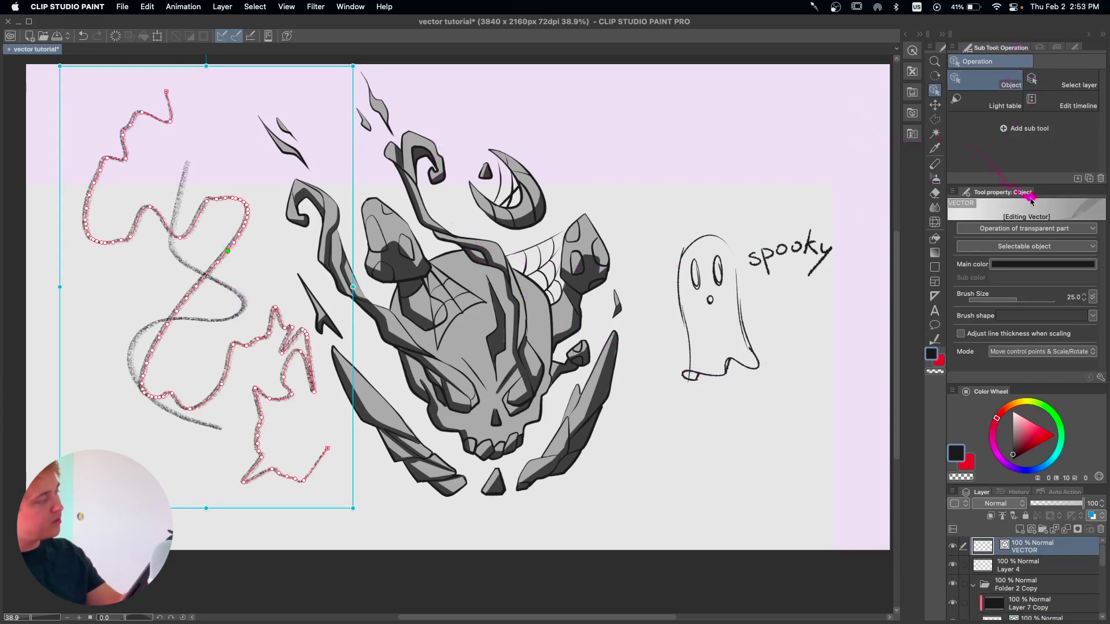
left_click(361, 6)
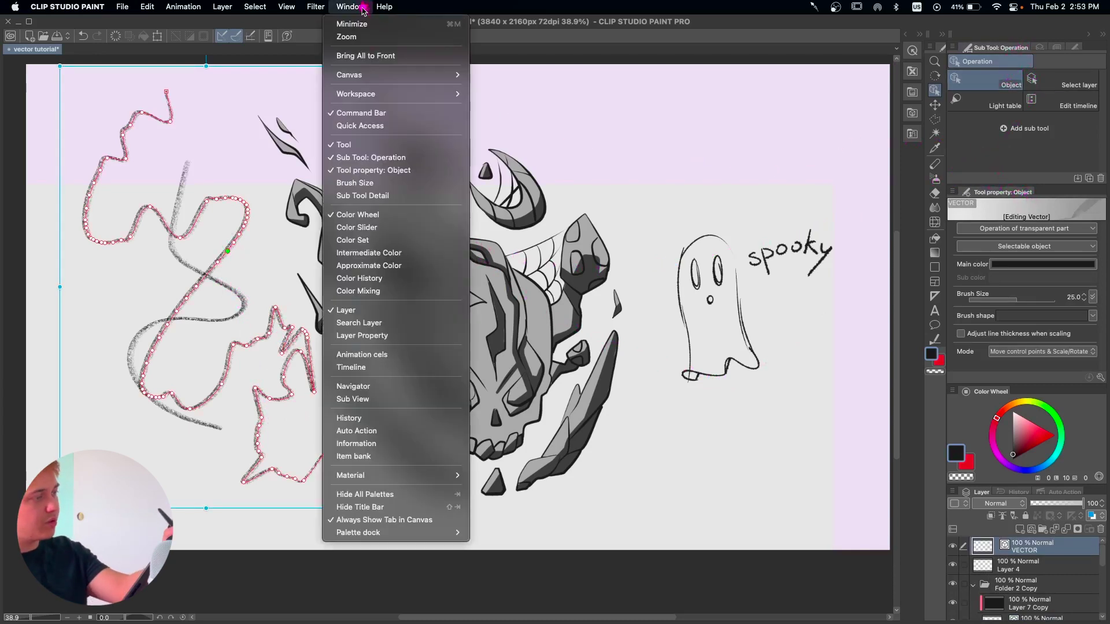
left_click(727, 23)
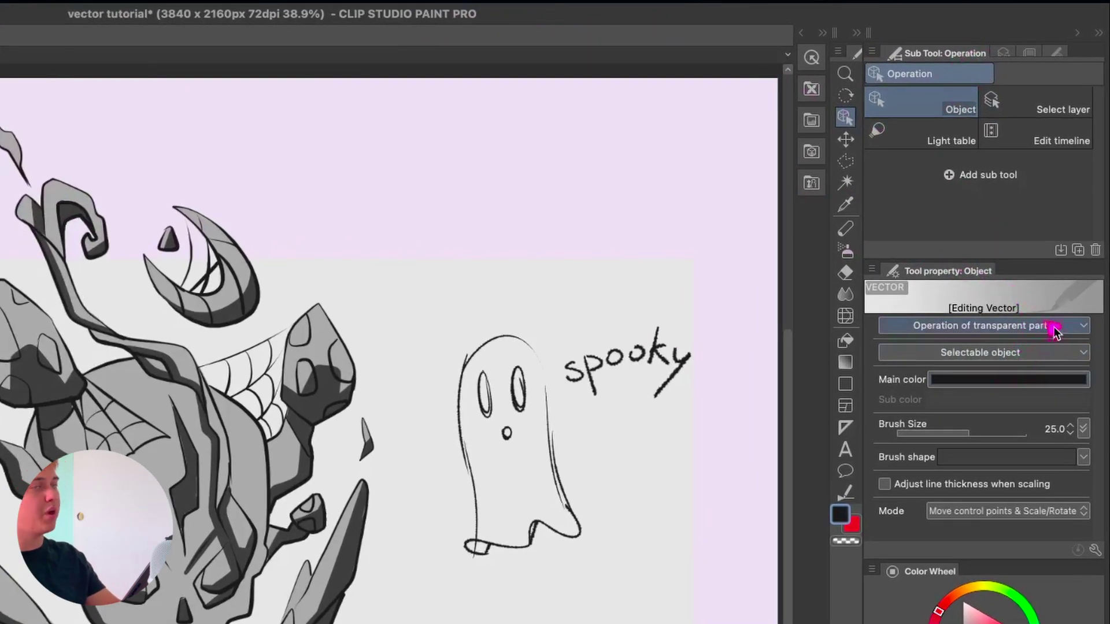
Enable selecting an area by dragging for the Object tool and select both chalk lines together.
left_click(1055, 326)
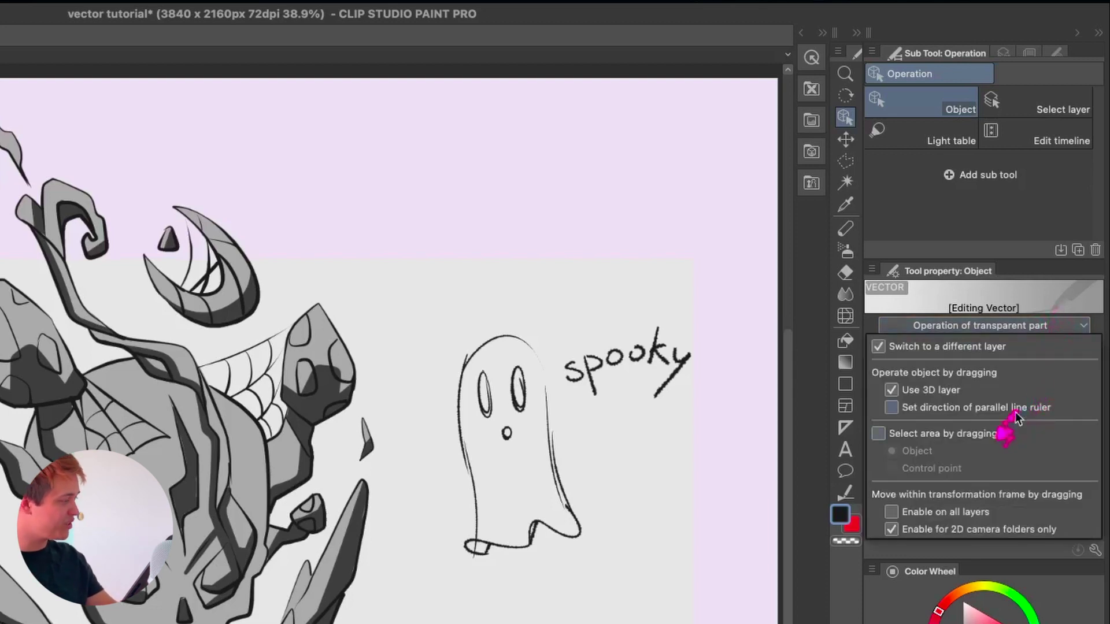
left_click(883, 441)
left_click(879, 433)
left_click(663, 29)
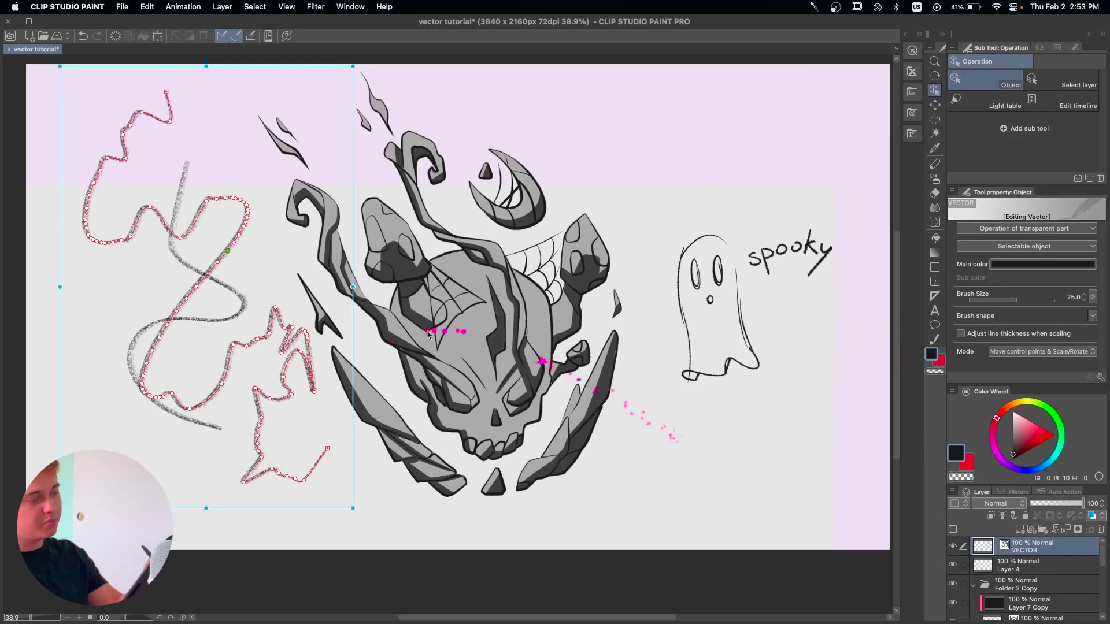
left_click(150, 177)
mouse_move(95, 132)
left_mouse_down()
mouse_move(169, 227)
mouse_move(260, 441)
left_mouse_up()
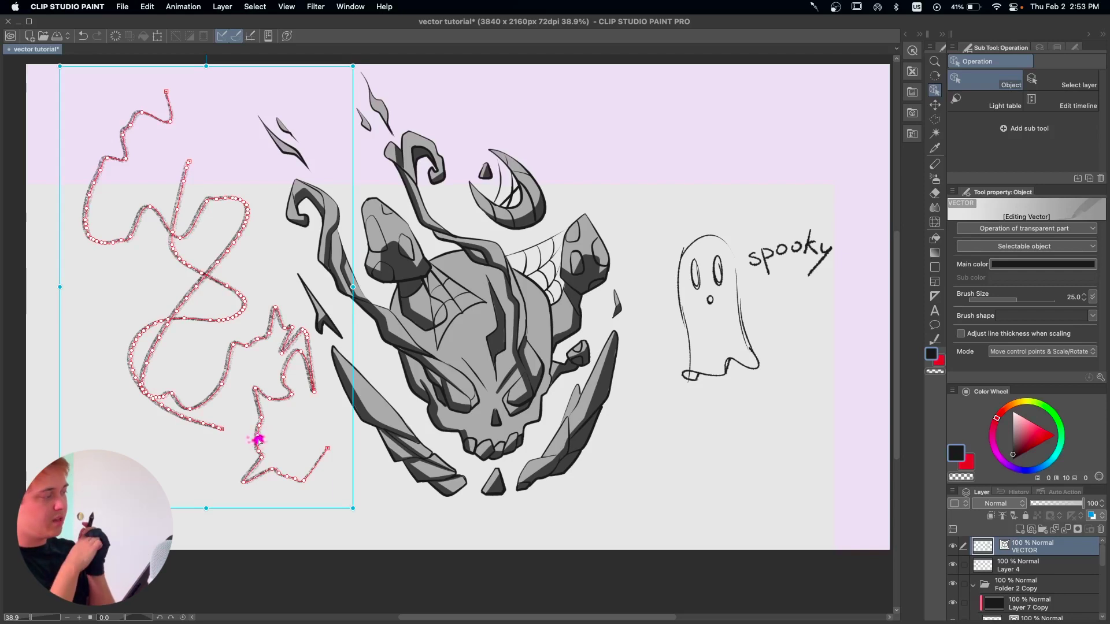
Scale the two selected chalk lines narrower and rotate them about 180 degrees.
left_click_drag(352, 288, 257, 285)
left_click_drag(228, 173, 246, 227)
mouse_move(78, 122)
left_mouse_down()
mouse_move(173, 244)
mouse_move(239, 358)
left_mouse_up()
mouse_move(180, 73)
left_mouse_down()
mouse_move(163, 67)
mouse_move(161, 98)
mouse_move(278, 136)
mouse_move(347, 397)
mouse_move(175, 526)
left_mouse_up()
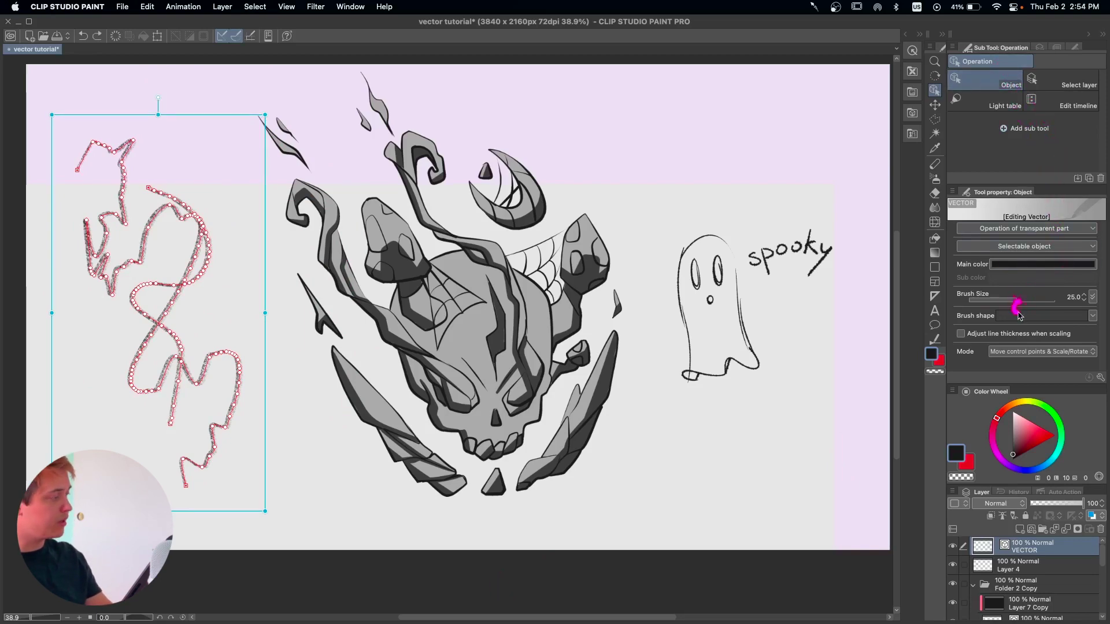
Set the selected lines' brush size to 39.6, change their brush shape to Heart and deselect them.
mouse_move(1044, 301)
left_mouse_down()
mouse_move(983, 305)
mouse_move(1021, 297)
left_mouse_up()
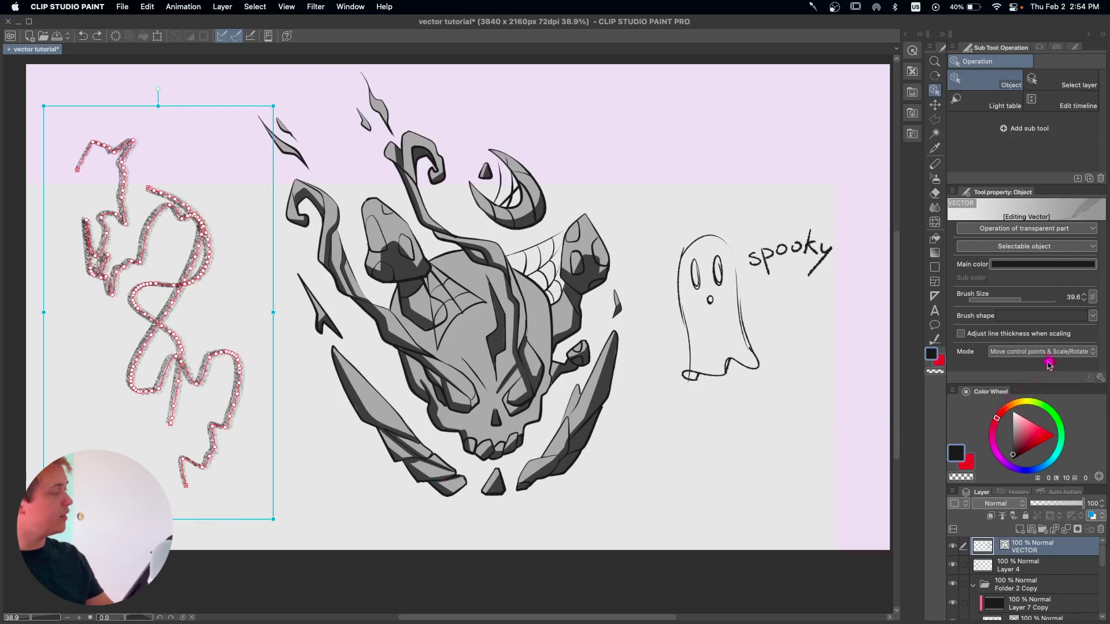
left_click(1090, 316)
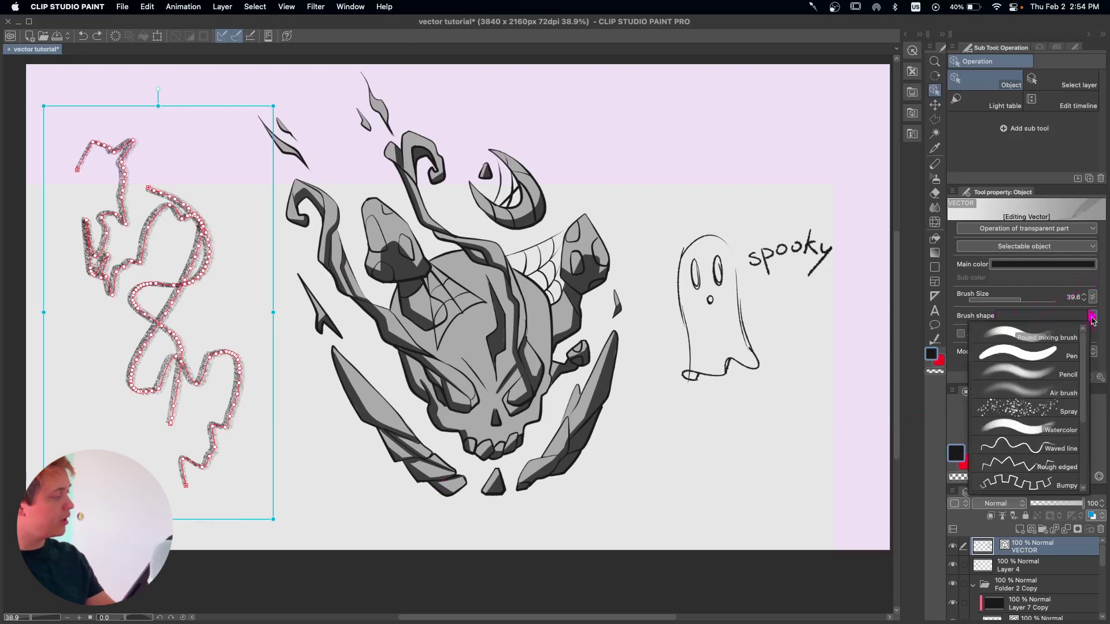
scroll(1080, 347, "down", 5)
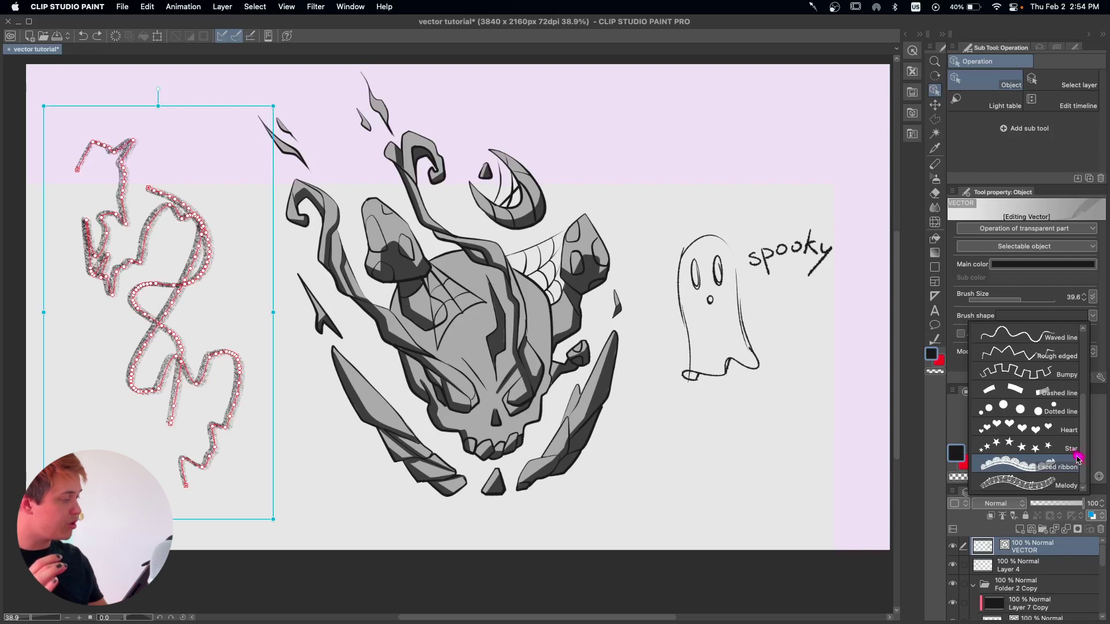
left_click(1046, 427)
left_click(490, 111)
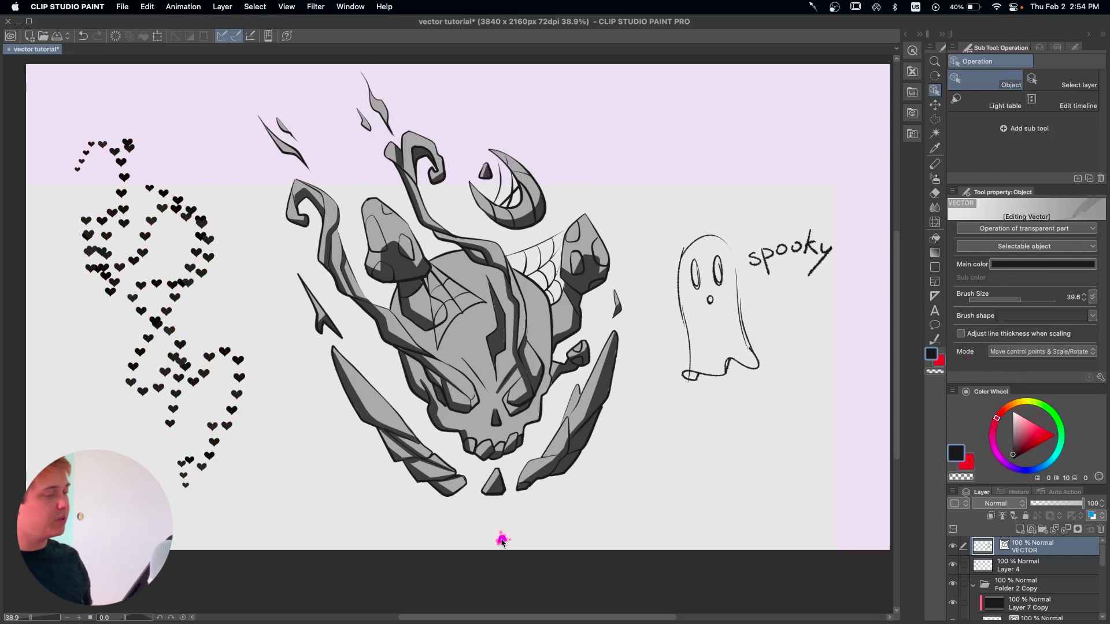
Select both heart lines and change them to a soft, blurred brush shape with a brush size of 45.3.
left_click_drag(223, 132, 119, 450)
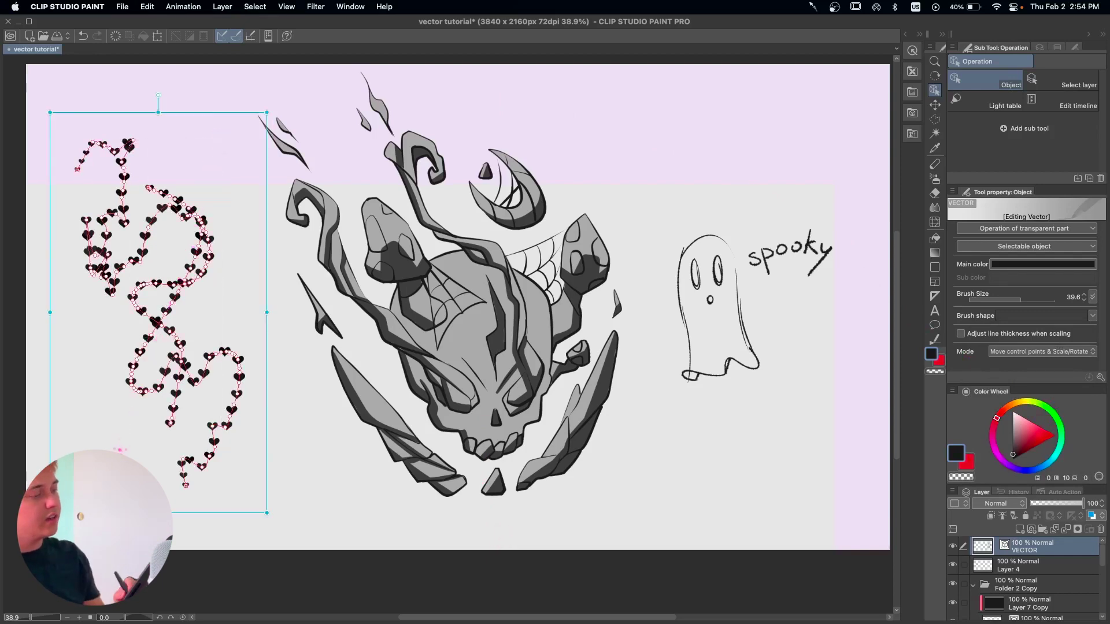
left_click(1093, 316)
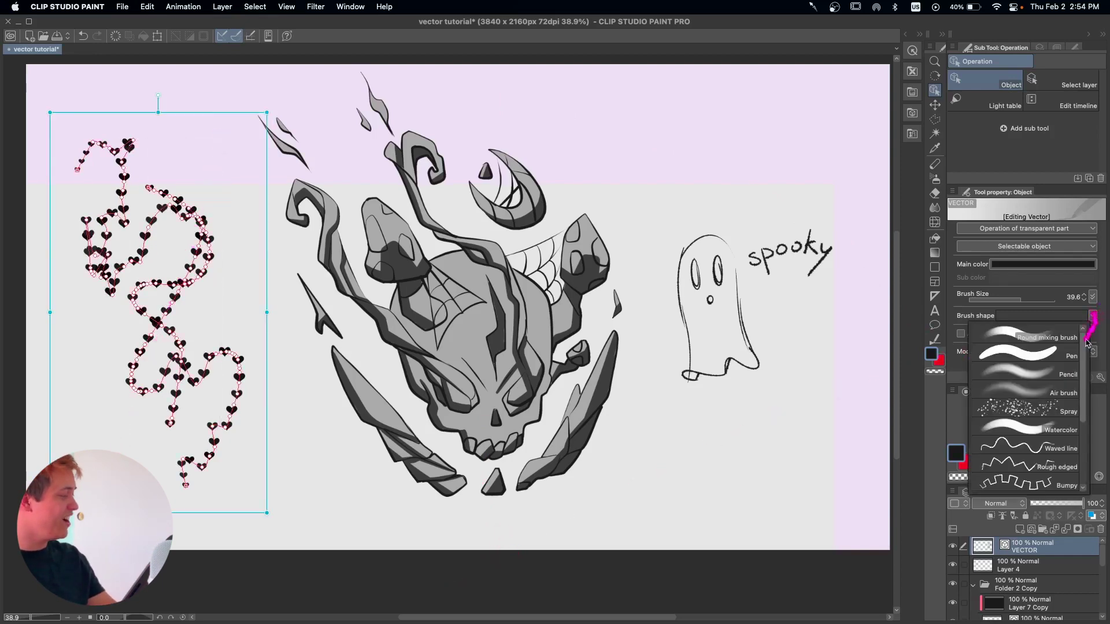
left_click(1078, 370)
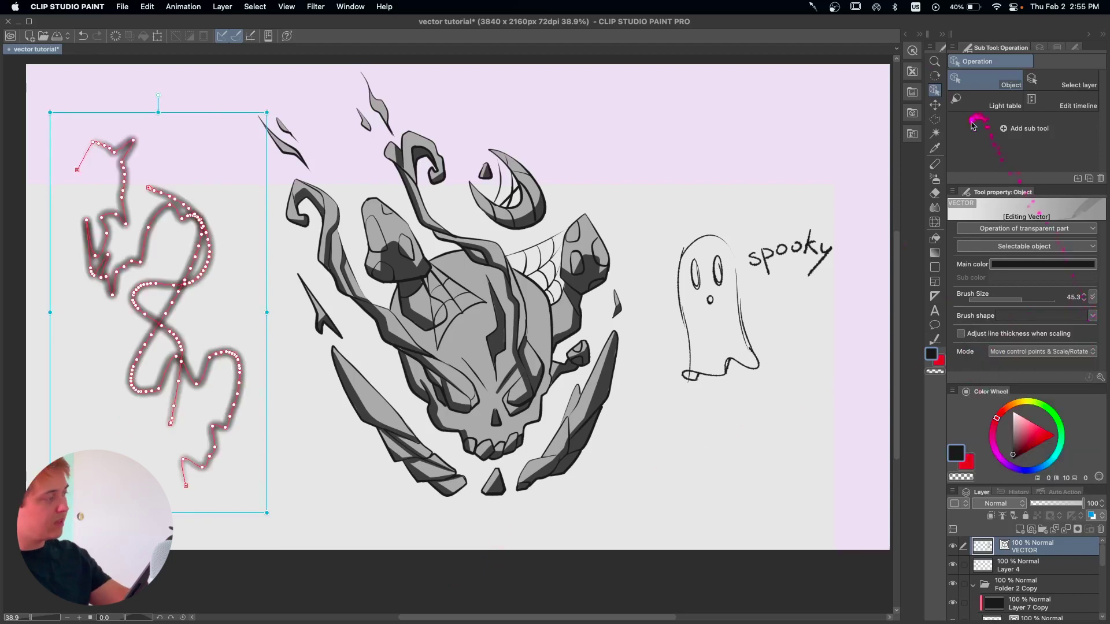
Choose the Render Tamil V pen and open the Brush shape settings in its sub tool details.
left_click(935, 166)
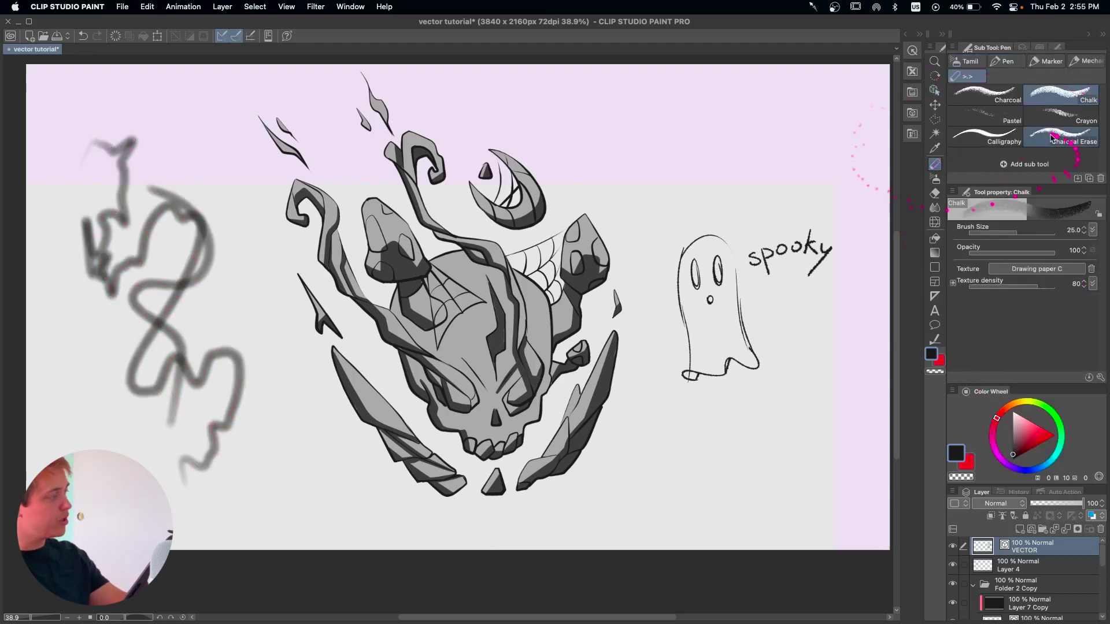
left_click(980, 61)
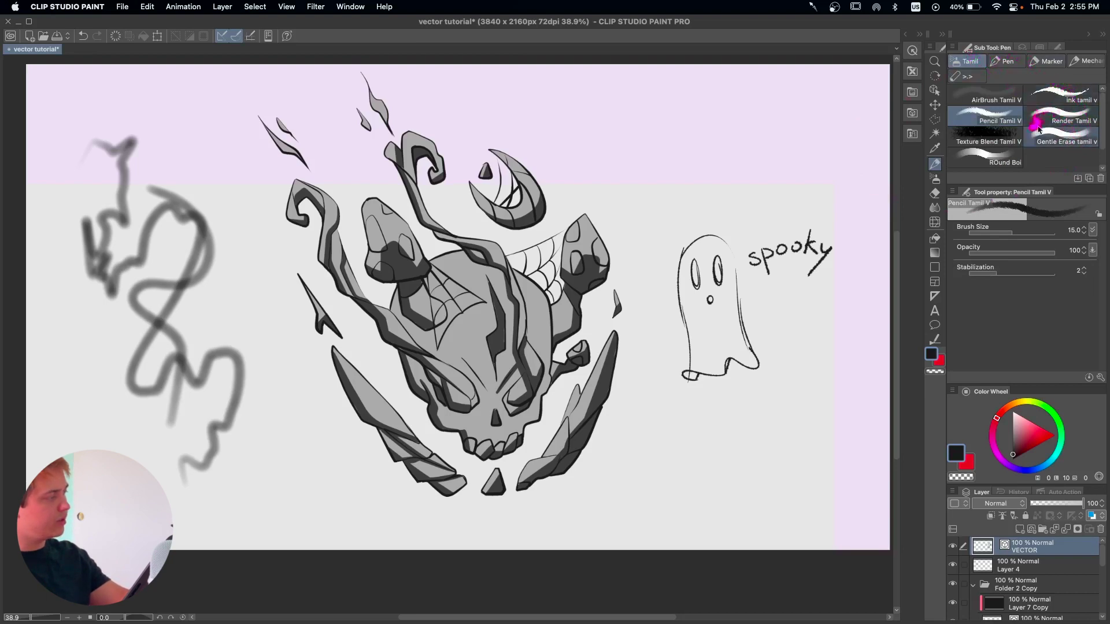
left_click(1082, 116)
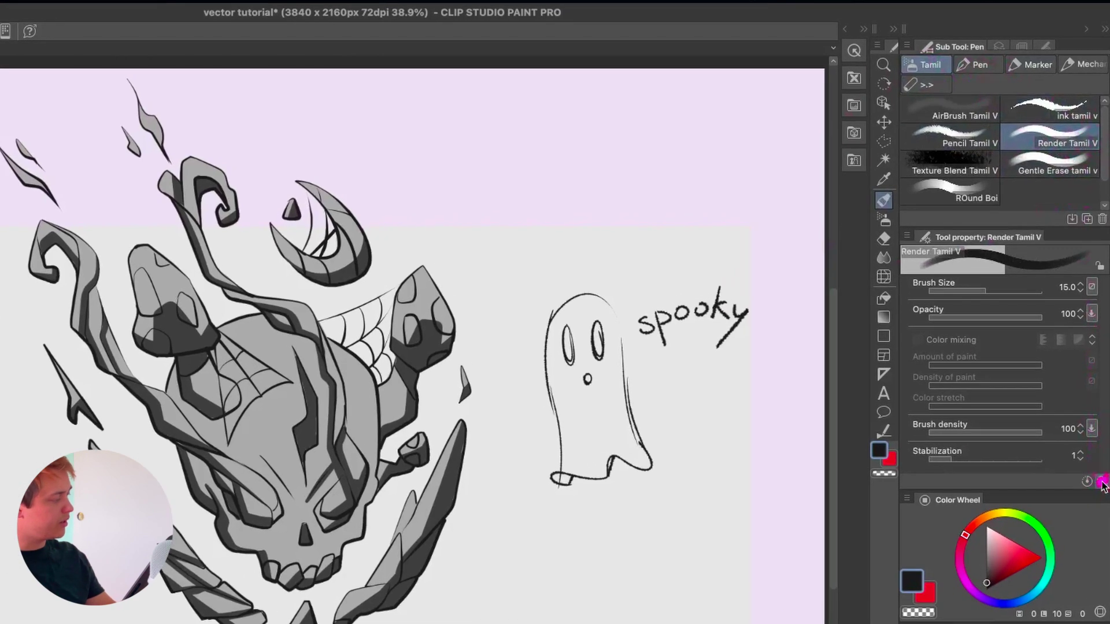
left_click(1102, 482)
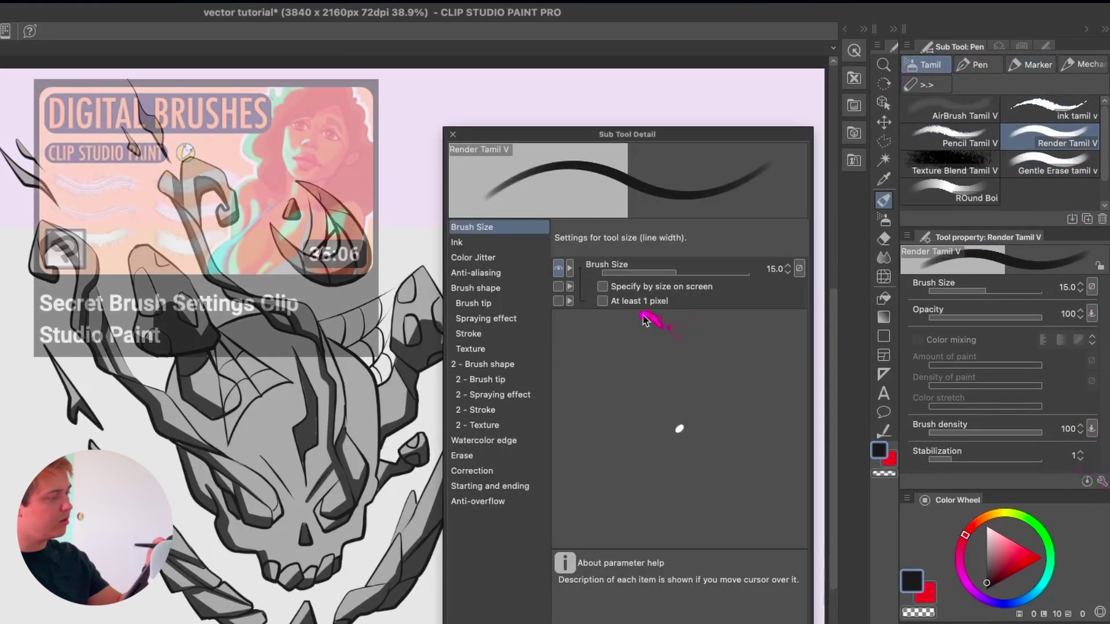
left_click(528, 288)
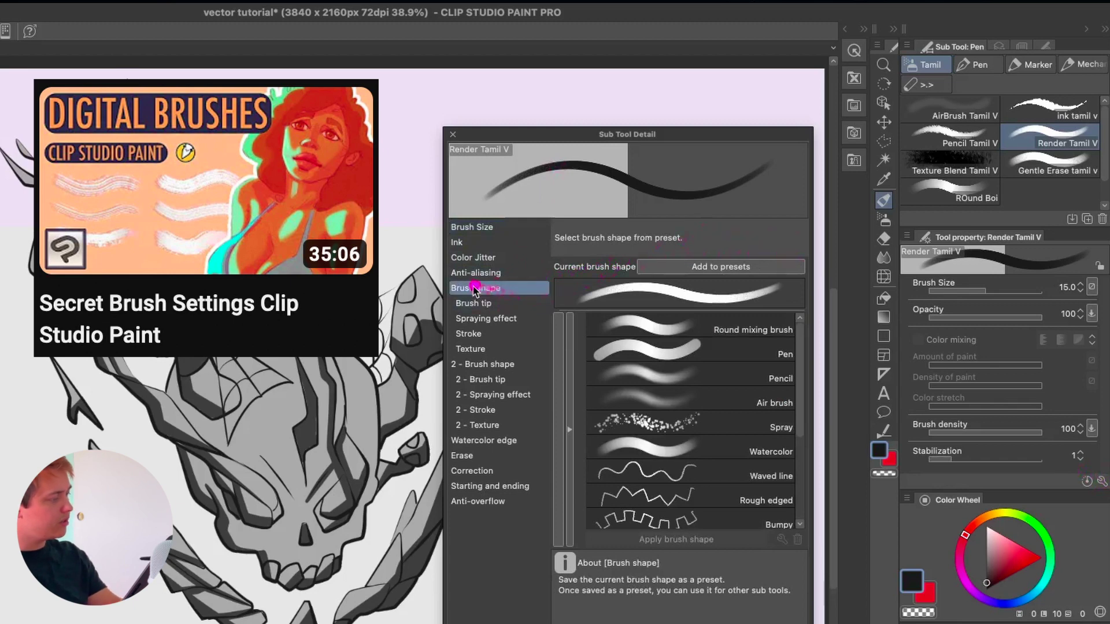
Save the ROund Boi pen's current brush shape as a preset and close its sub tool details.
left_click(976, 190)
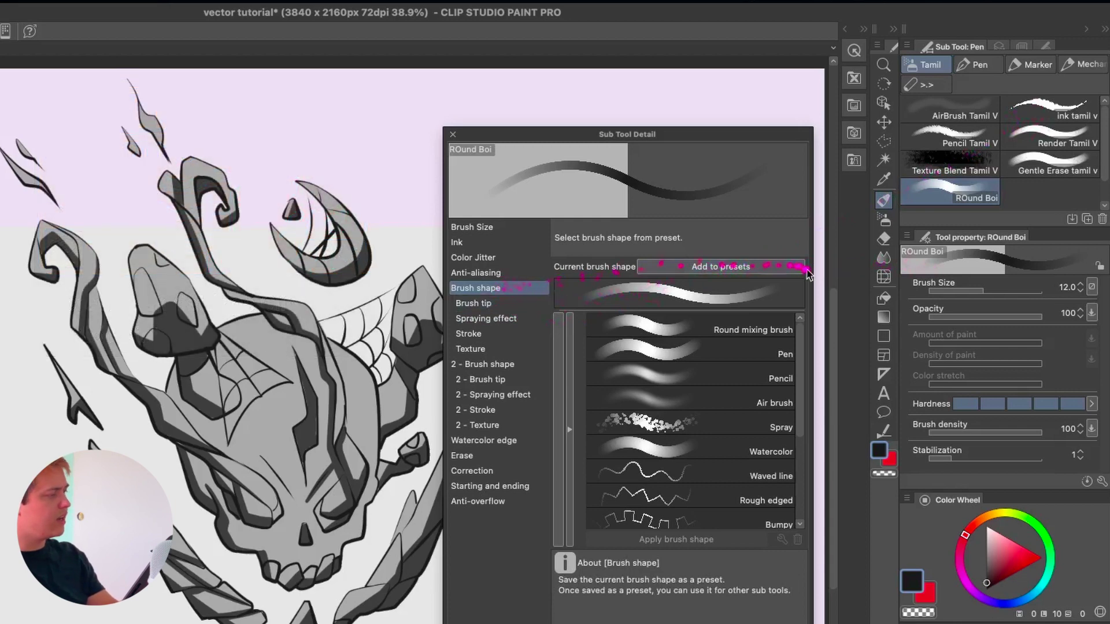
left_click(772, 267)
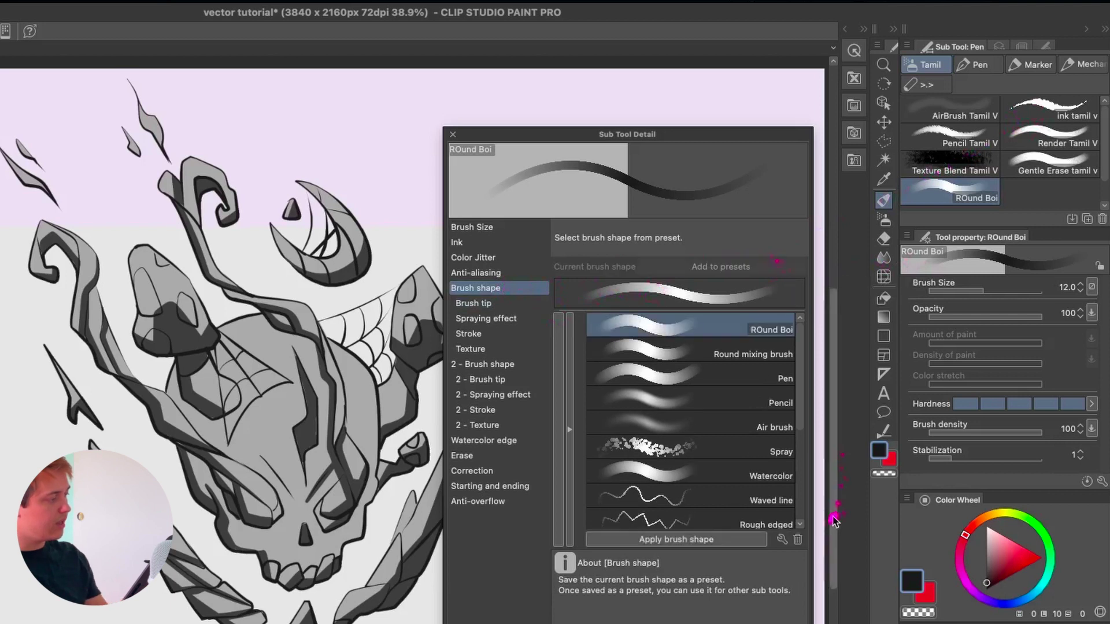
left_click(453, 135)
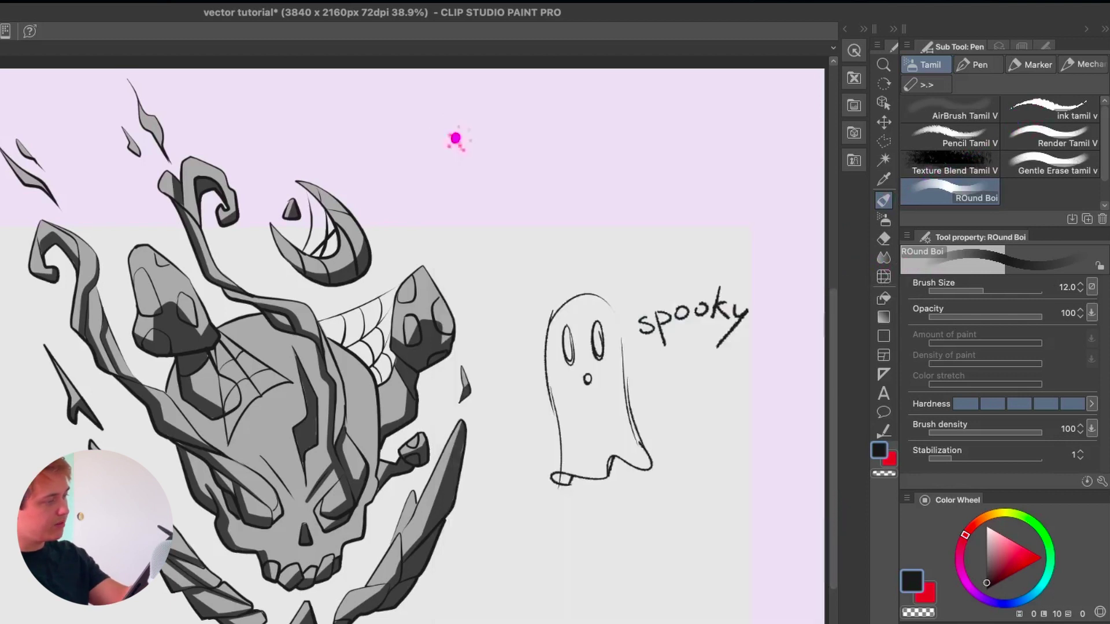
Select the vector lines beside the skull as objects, apply the ROund Boi brush shape to them and deselect them.
left_click(884, 103)
left_click(3, 396)
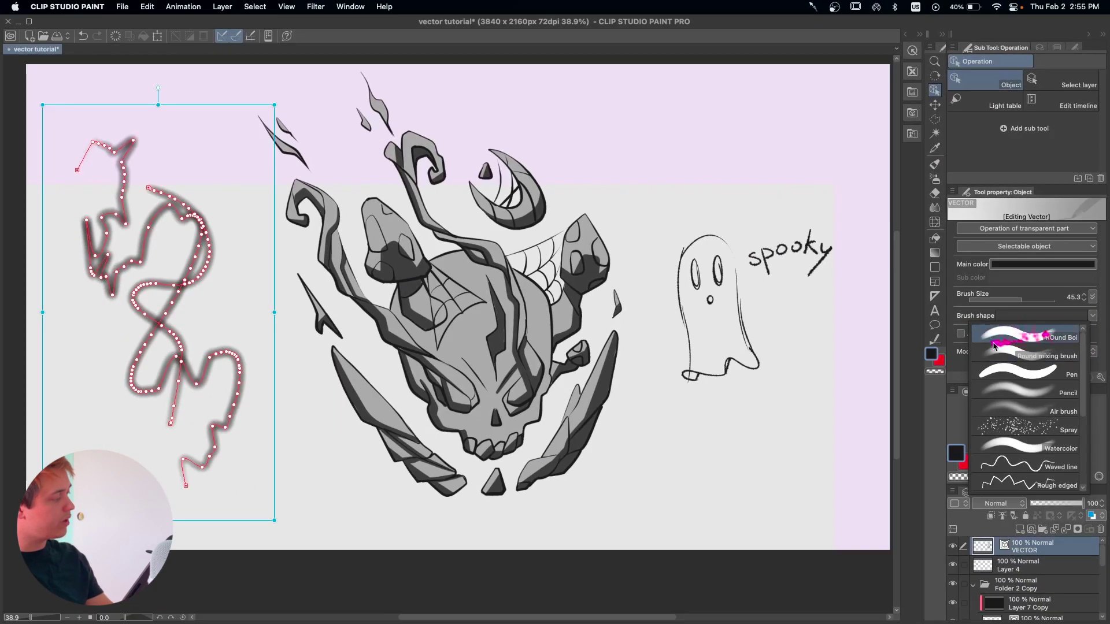
left_click(1009, 332)
left_click(676, 157)
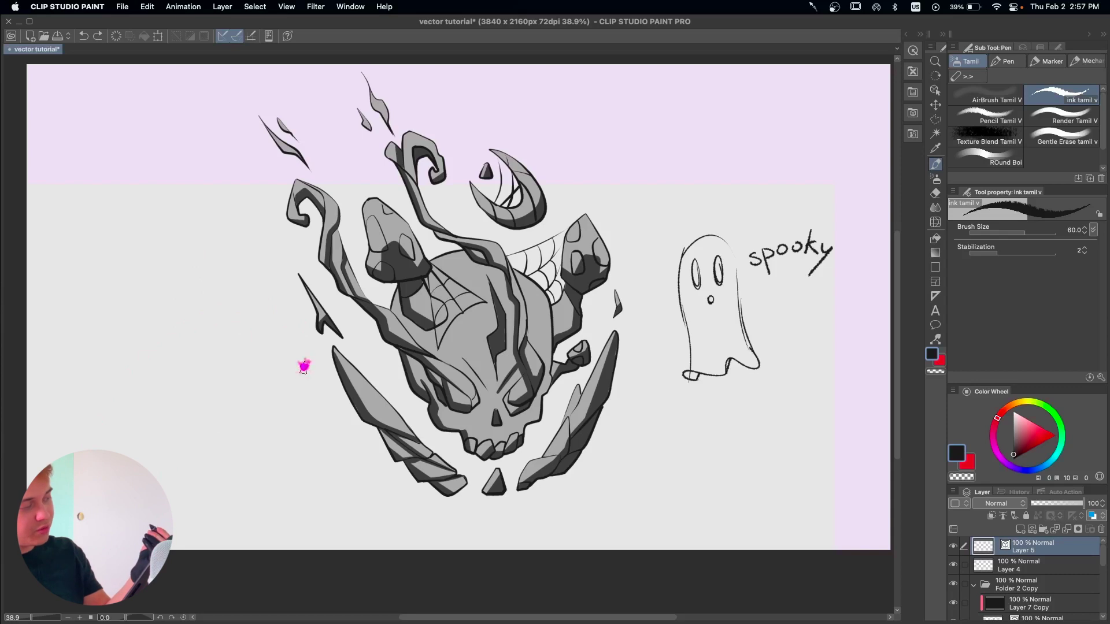
mouse_move(199, 422)
left_mouse_down()
mouse_move(83, 356)
mouse_move(214, 407)
mouse_move(152, 437)
left_mouse_up()
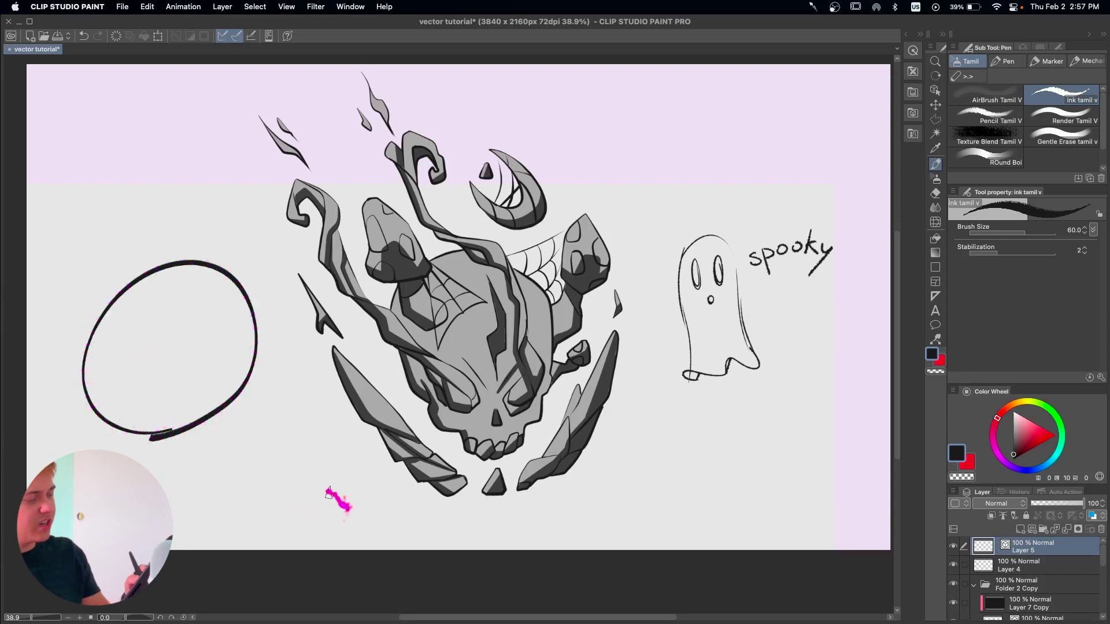
key("super+z")
key("super+z")
mouse_move(157, 455)
left_mouse_down()
mouse_move(253, 290)
mouse_move(147, 460)
mouse_move(98, 330)
mouse_move(147, 463)
left_mouse_up()
key("super+z")
key("super+z")
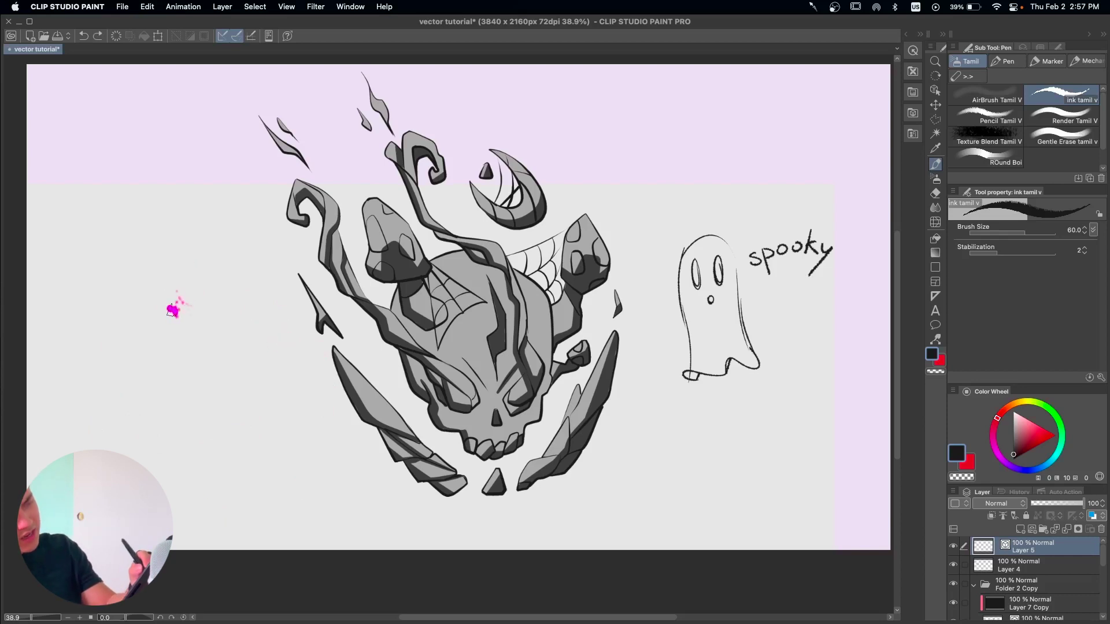
mouse_move(143, 314)
left_mouse_down()
mouse_move(265, 329)
mouse_move(146, 310)
left_mouse_up()
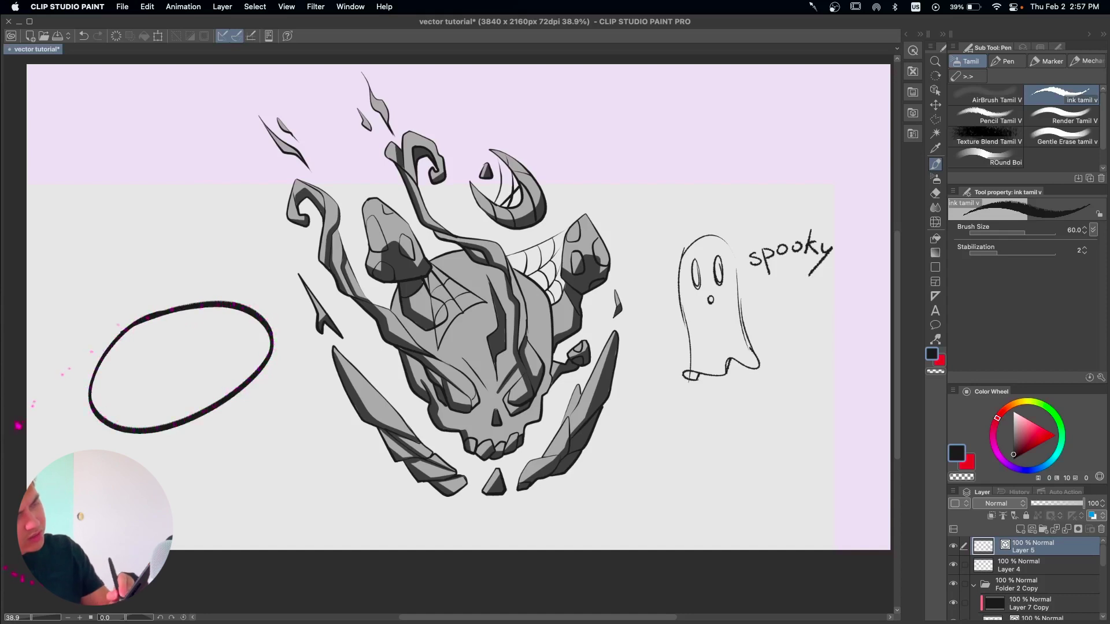
key("super+z")
Ink a large oval beside the skull with a small gap in its outline, and close the gap with Pinch vector line.
mouse_move(114, 343)
left_mouse_down()
mouse_move(193, 448)
mouse_move(114, 350)
mouse_move(100, 446)
mouse_move(242, 327)
mouse_move(118, 376)
left_mouse_up()
key("super+z")
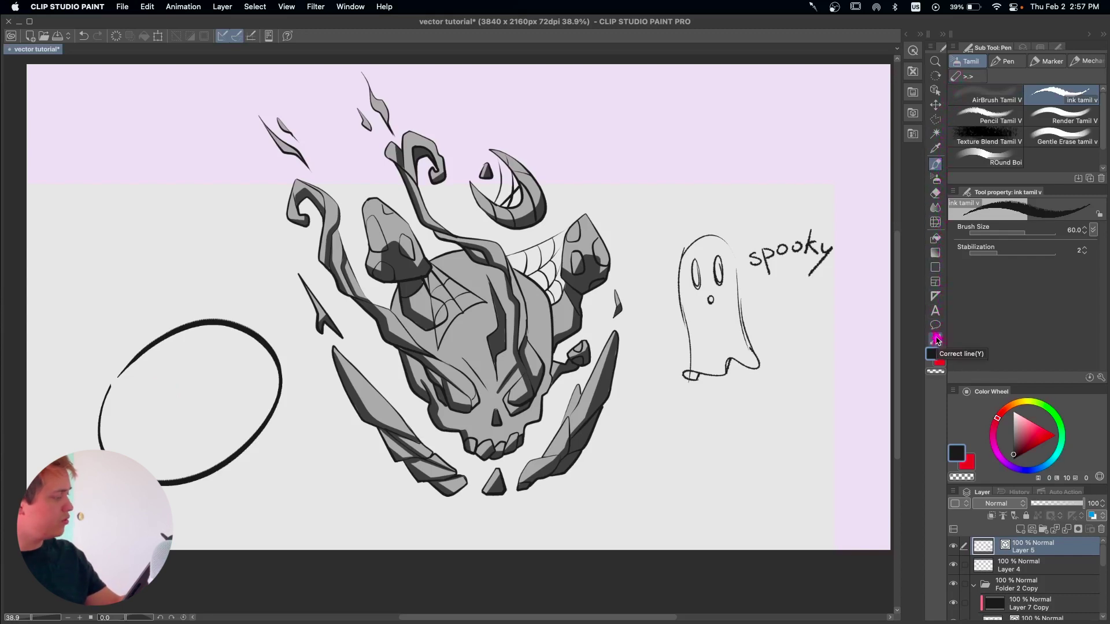
left_click(936, 340)
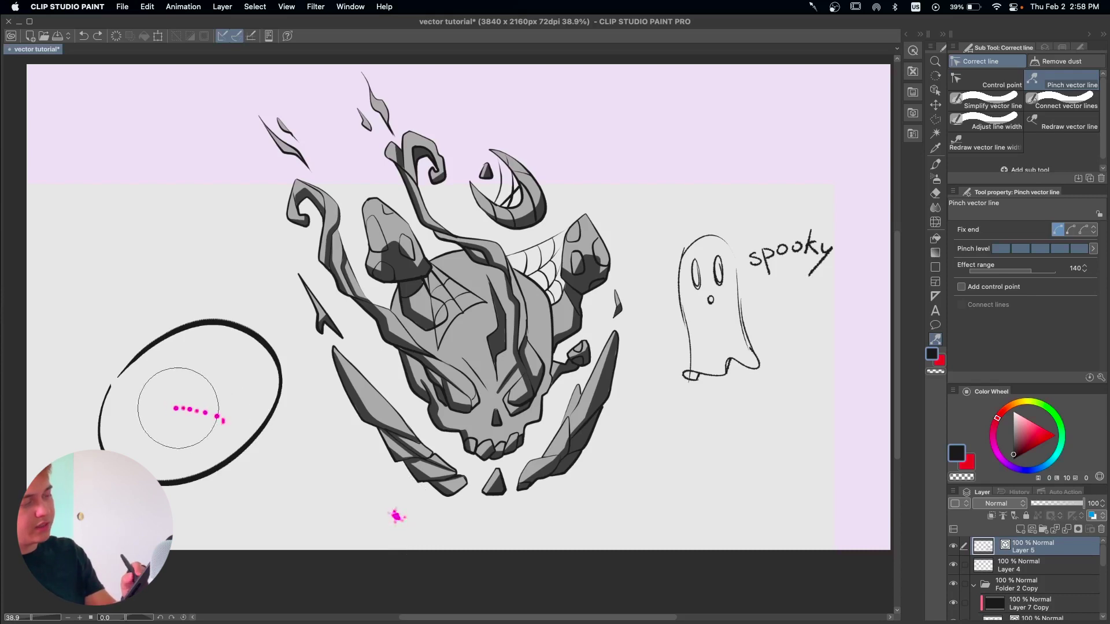
mouse_move(110, 403)
left_mouse_down()
mouse_move(132, 374)
mouse_move(107, 385)
mouse_move(118, 373)
left_mouse_up()
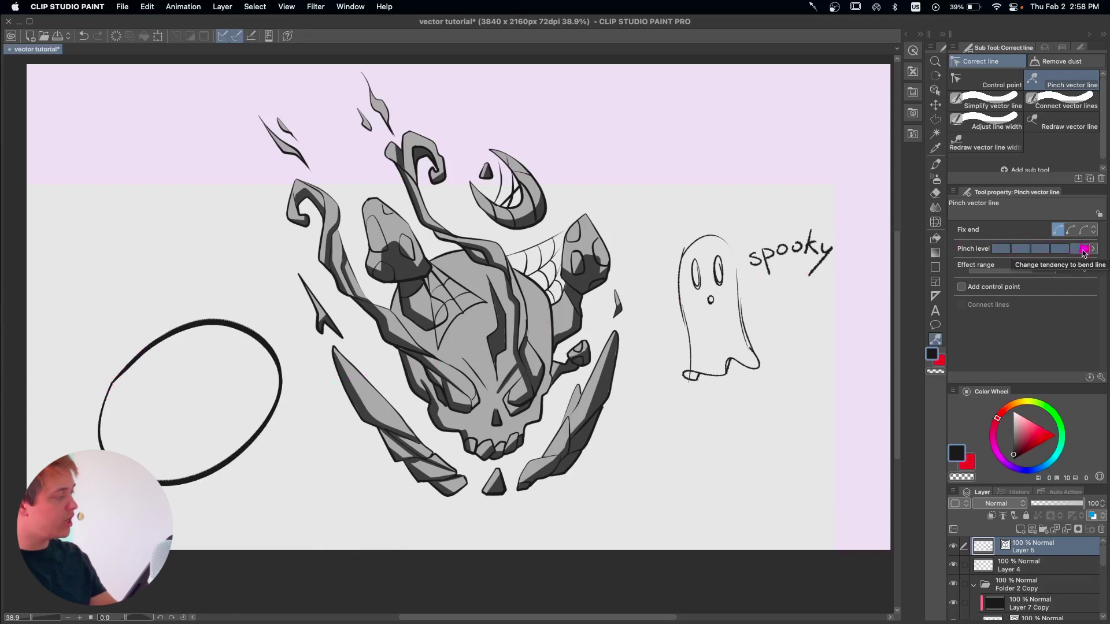
Try pinching the oval's upper edge inward at the lowest and at the highest Pinch level, undoing each pinch.
left_click_drag(1078, 254, 1001, 249)
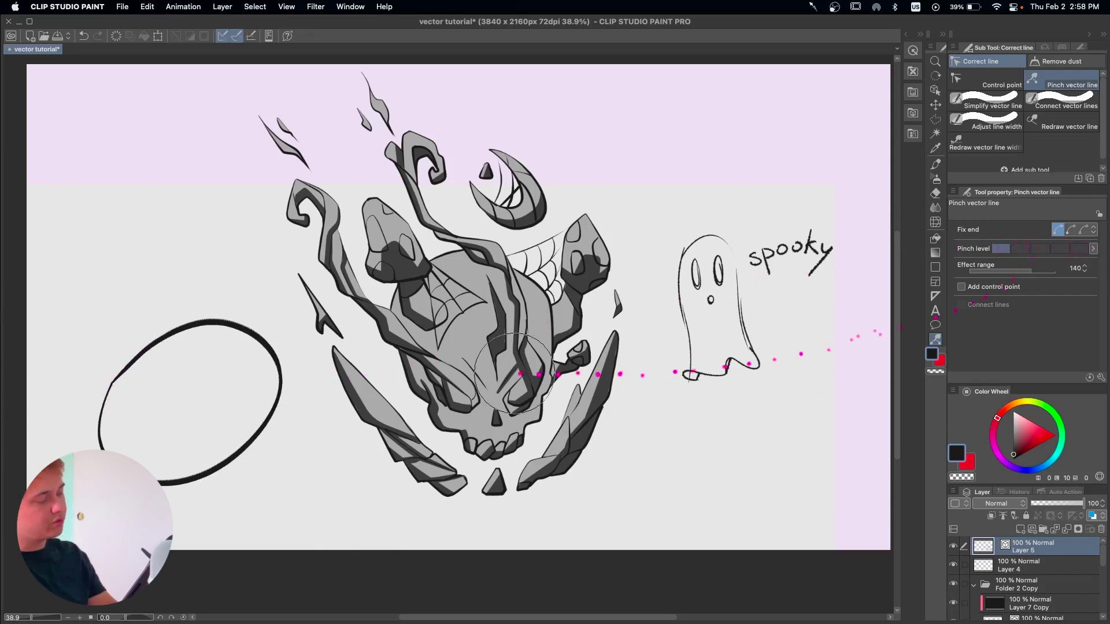
left_click_drag(161, 323, 172, 340)
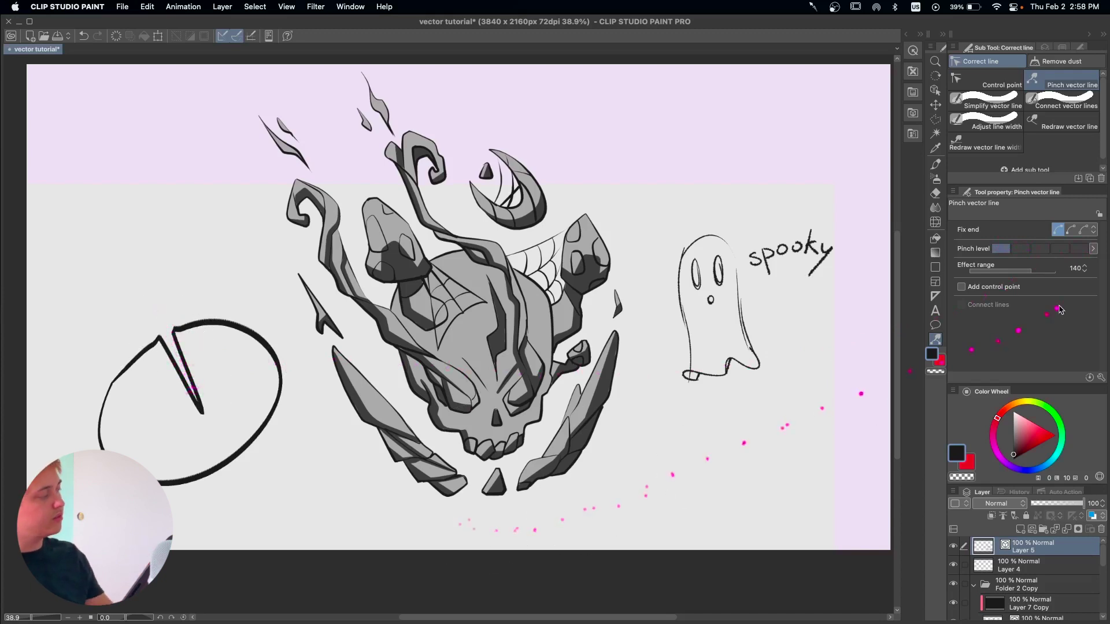
key("ctrl+z")
left_click(1076, 250)
left_click_drag(182, 288, 191, 344)
key("super+z")
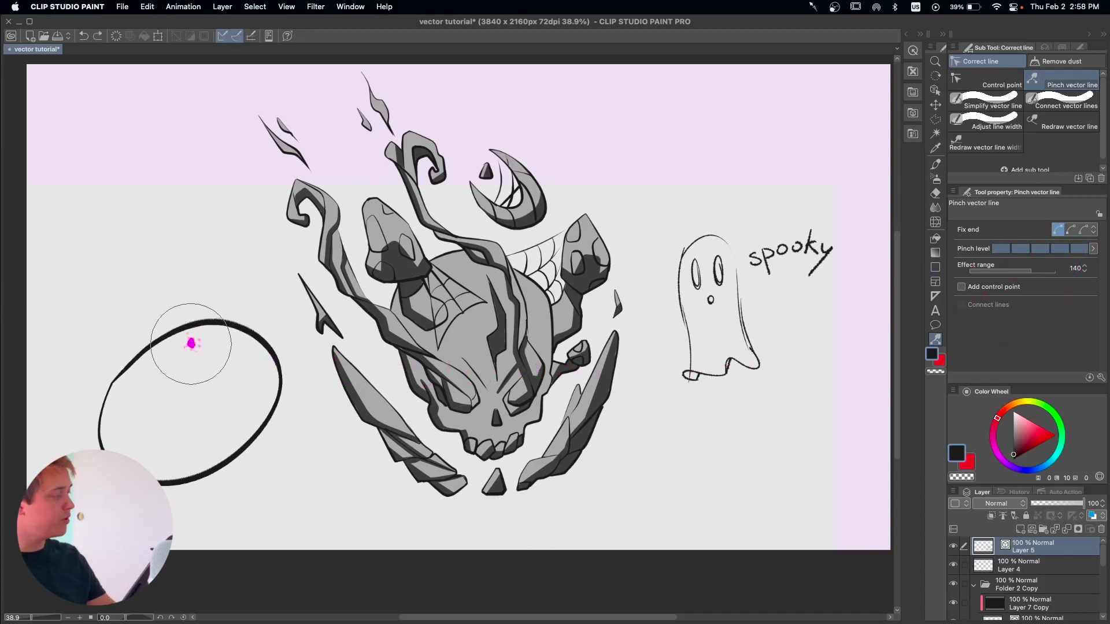
Try pinching the oval's upper-right edge with effect ranges of 396 and 31, undoing each pinch.
left_click_drag(1039, 274, 1044, 272)
left_click_drag(273, 347, 259, 369)
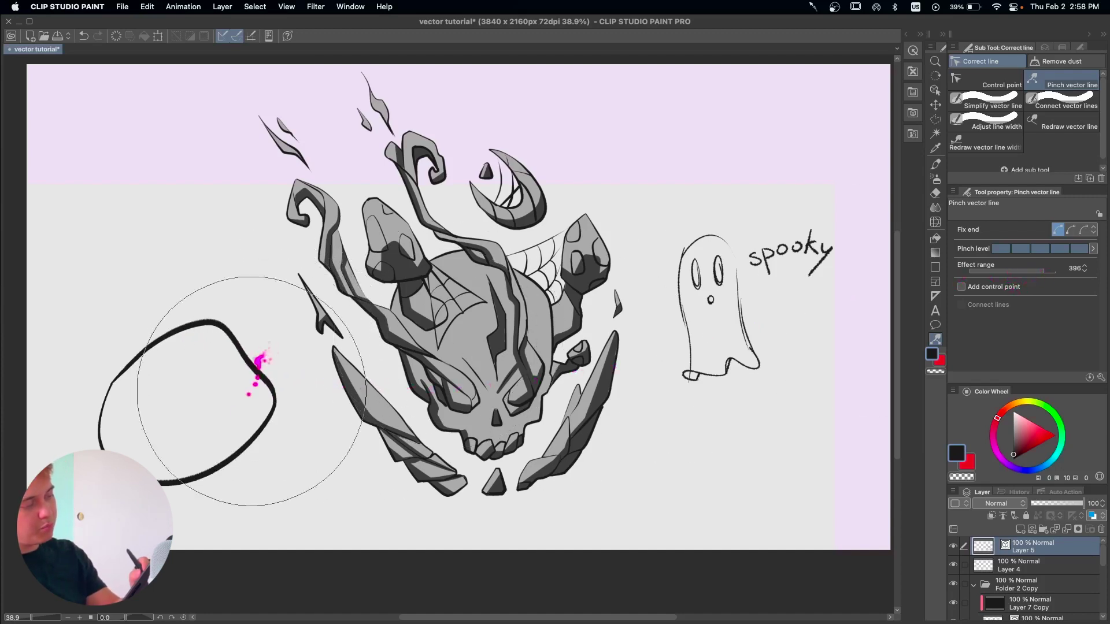
key("super+z")
left_click(977, 271)
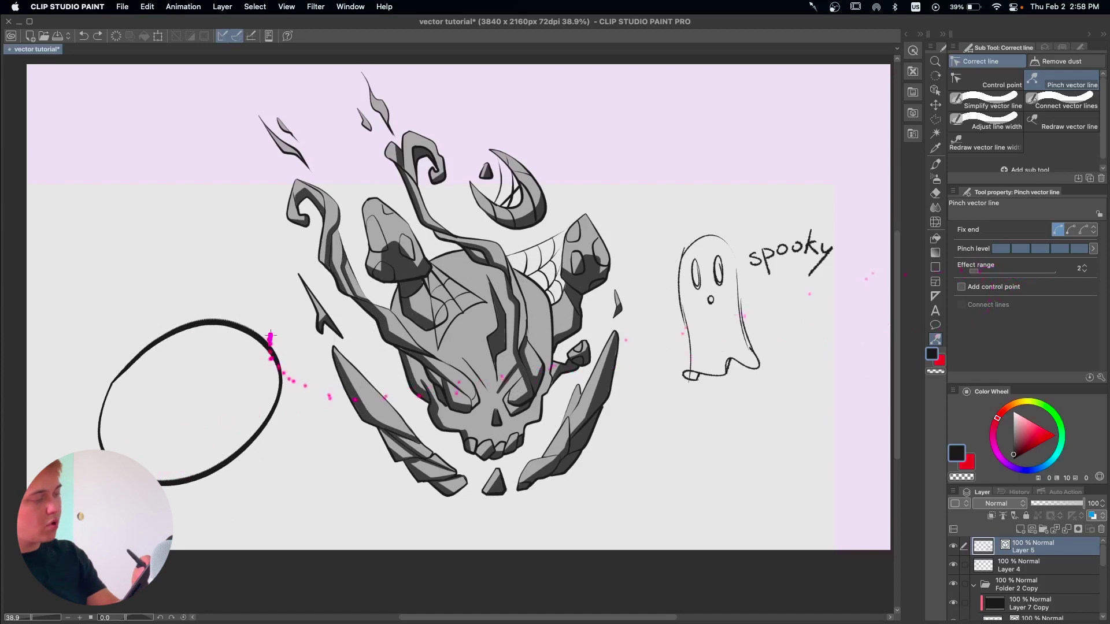
left_click(1012, 271)
left_click_drag(271, 342, 254, 354)
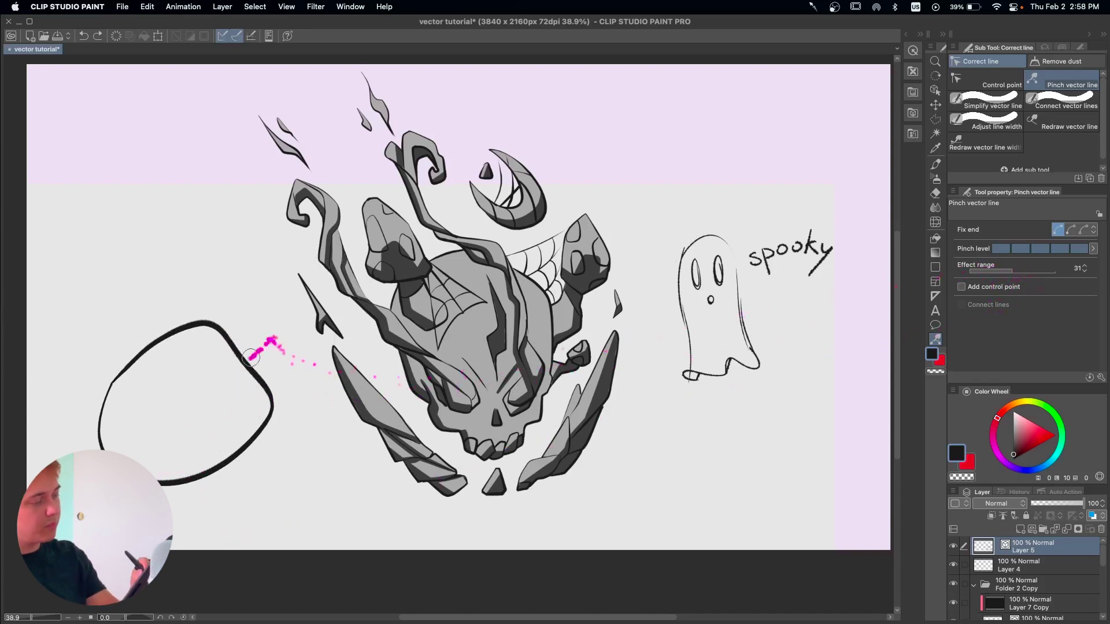
key("super+z")
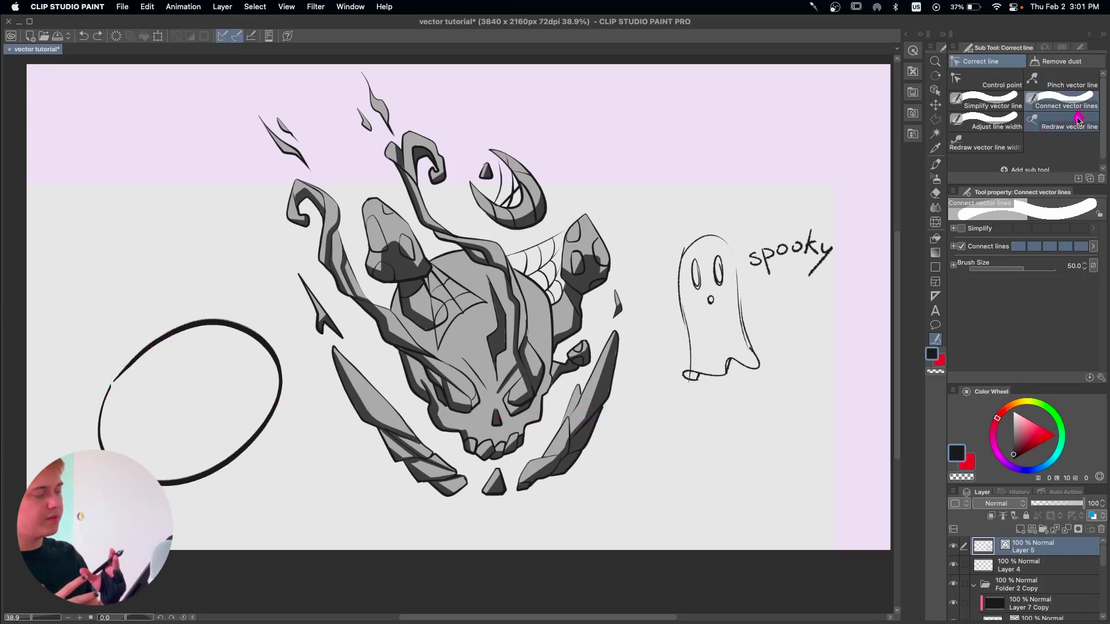
Join the oval's two open ends by brushing over the gap with Connect vector lines.
left_click_drag(242, 331, 315, 318)
left_click_drag(190, 372, 231, 316)
scroll(231, 316, "up", 1)
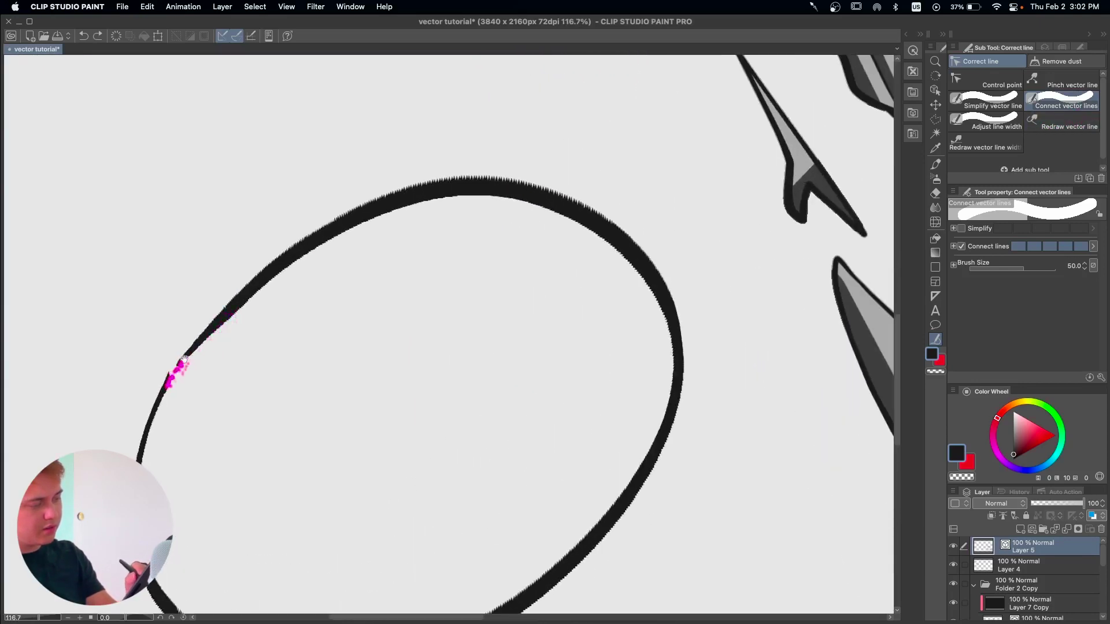
left_click_drag(236, 364, 166, 403)
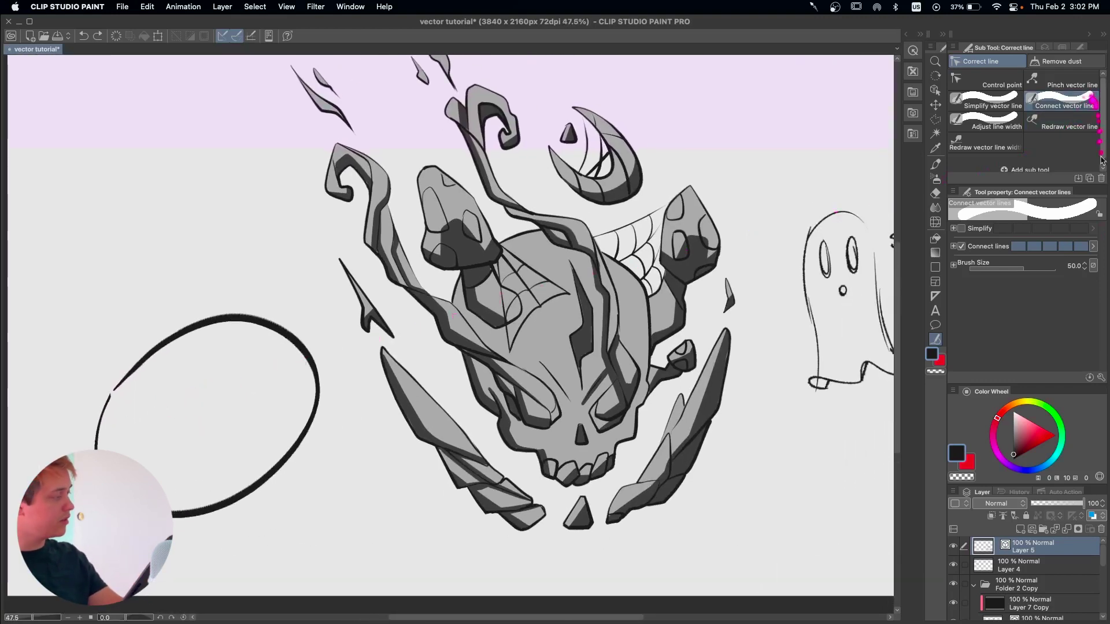
left_click_drag(1018, 248, 1063, 250)
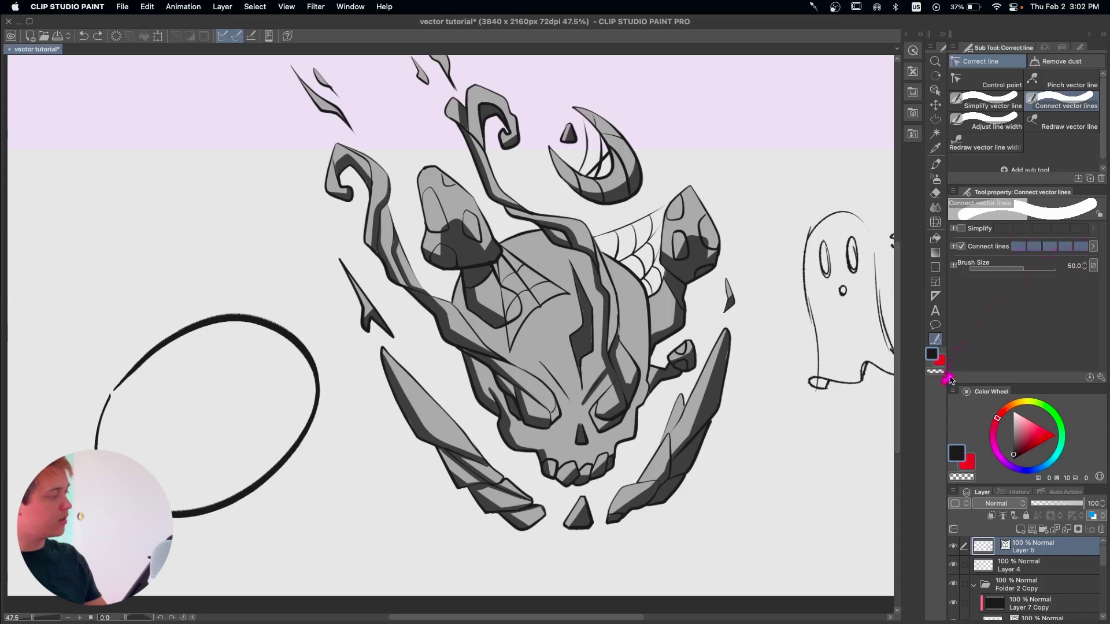
left_click_drag(112, 396, 104, 410)
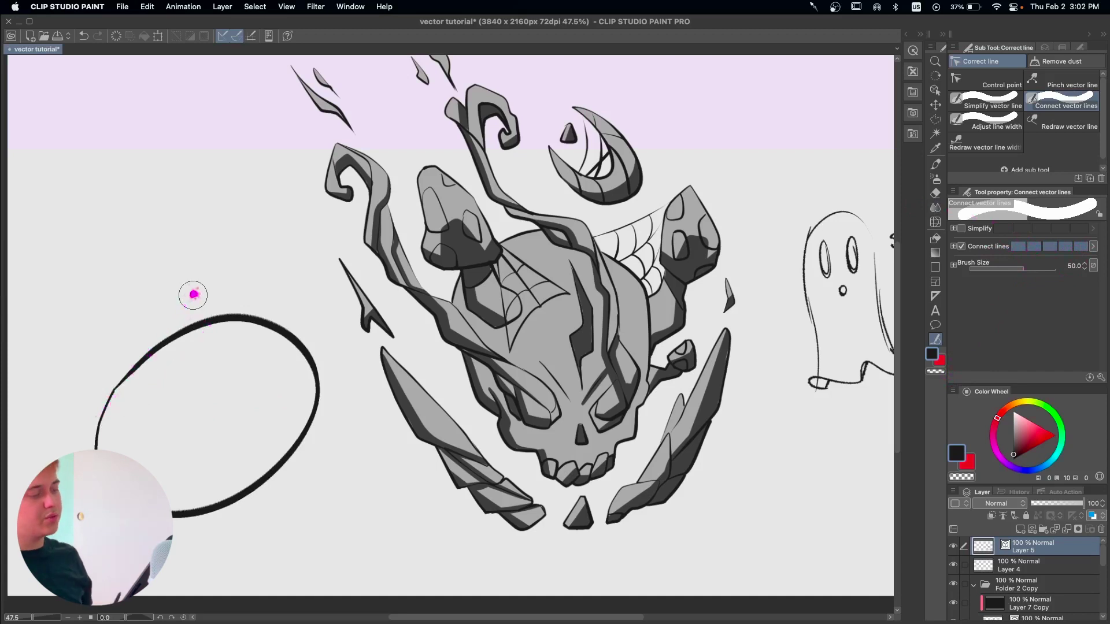
Try adding and pulling out control points where the oval's ends are joined, and undo the changes.
left_click(996, 81)
left_click_drag(117, 388, 121, 425)
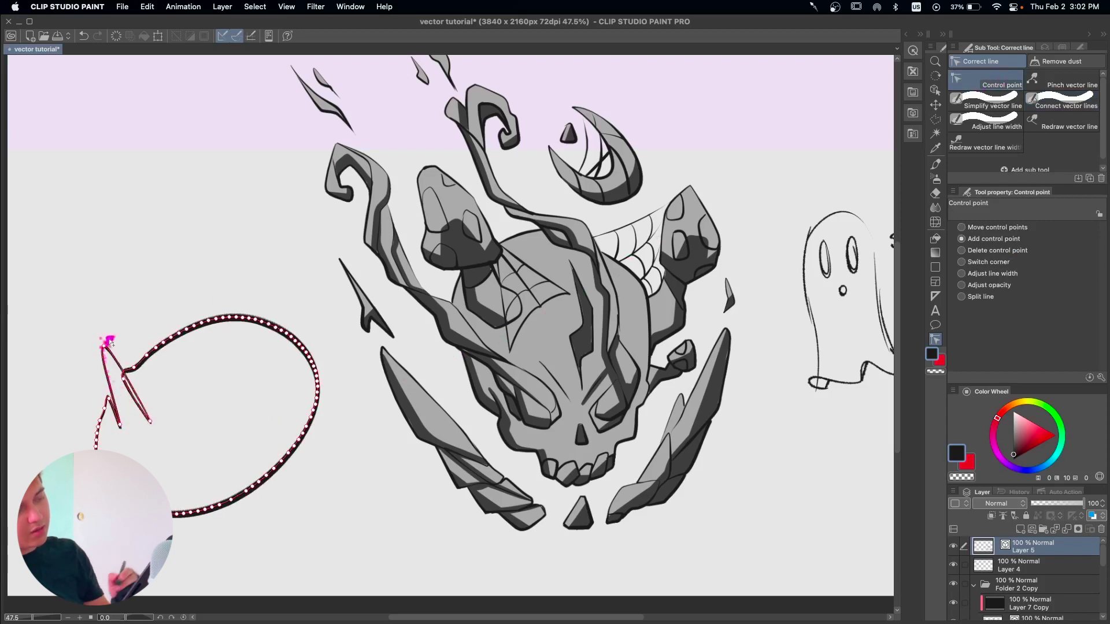
key("super+z")
key("super+z")
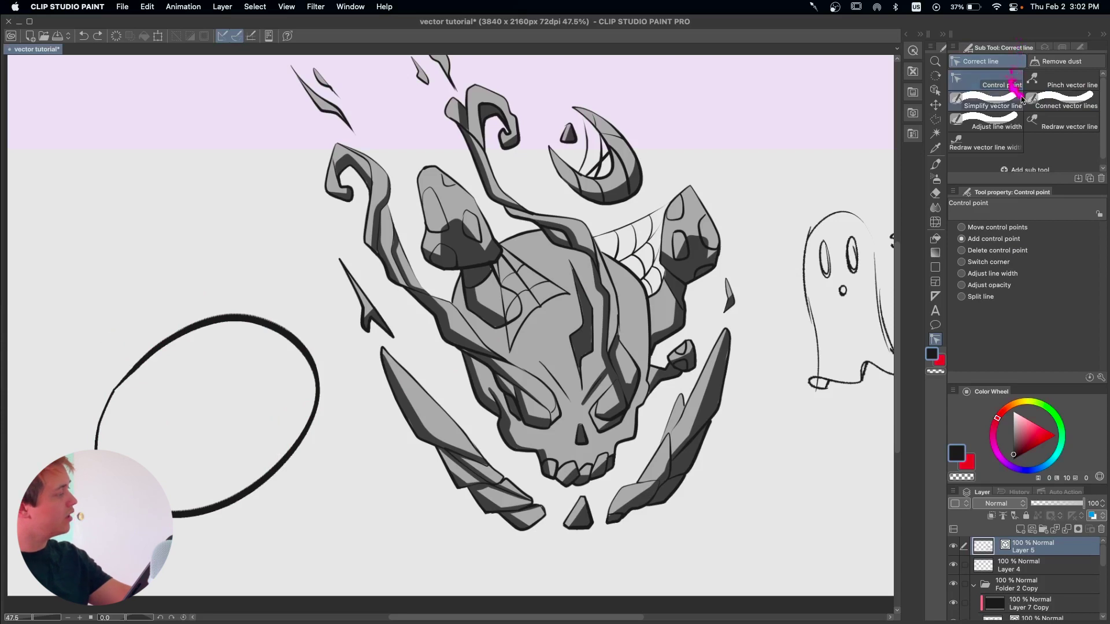
Try Simplify vector line on the oval at the highest Simplify level and undo the result.
scroll(556, 358, "down", 1)
scroll(556, 358, "left", 1)
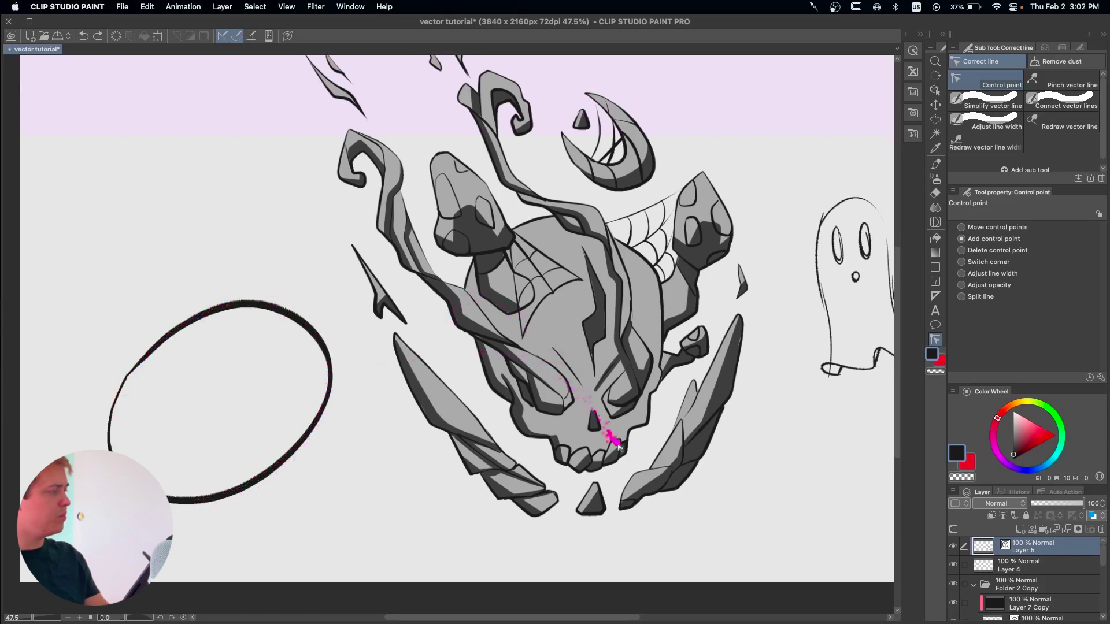
left_click(1009, 104)
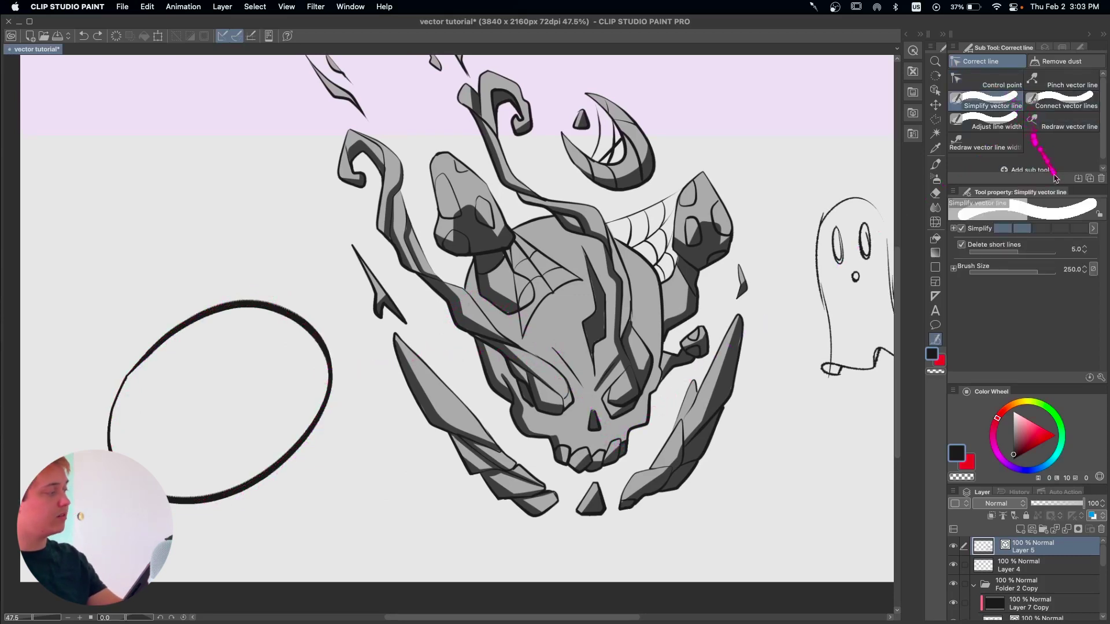
mouse_move(1040, 229)
left_mouse_down()
mouse_move(1072, 234)
mouse_move(1024, 233)
left_mouse_up()
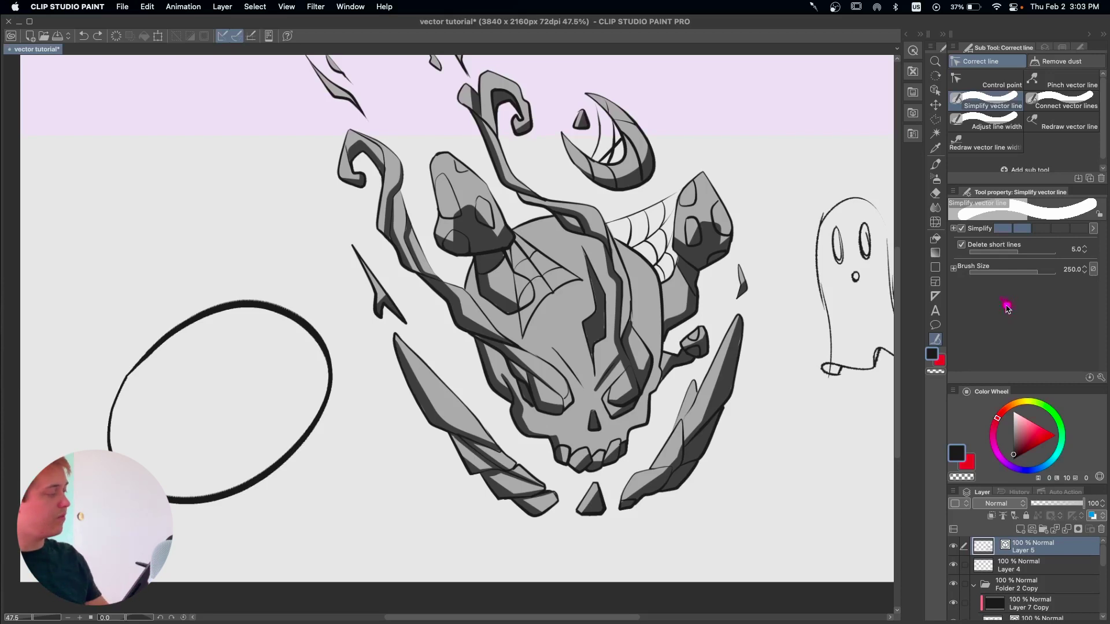
left_click_drag(617, 392, 654, 379)
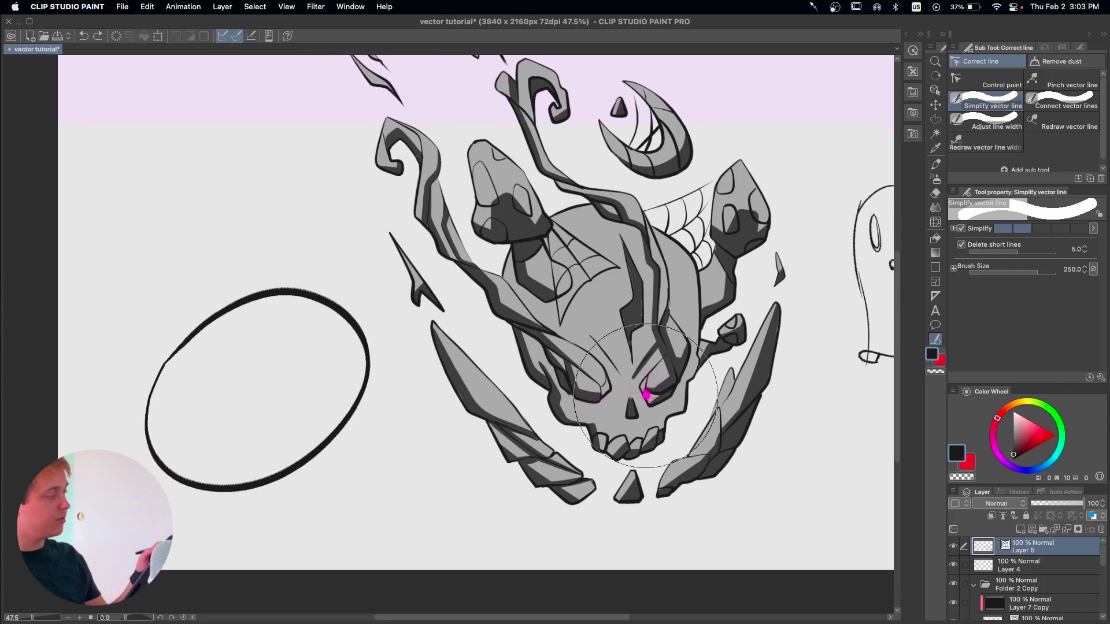
mouse_move(854, 353)
left_mouse_down()
mouse_move(727, 447)
mouse_move(722, 388)
mouse_move(280, 329)
mouse_move(159, 405)
mouse_move(341, 335)
mouse_move(347, 312)
left_mouse_up()
left_click_drag(151, 438, 151, 437)
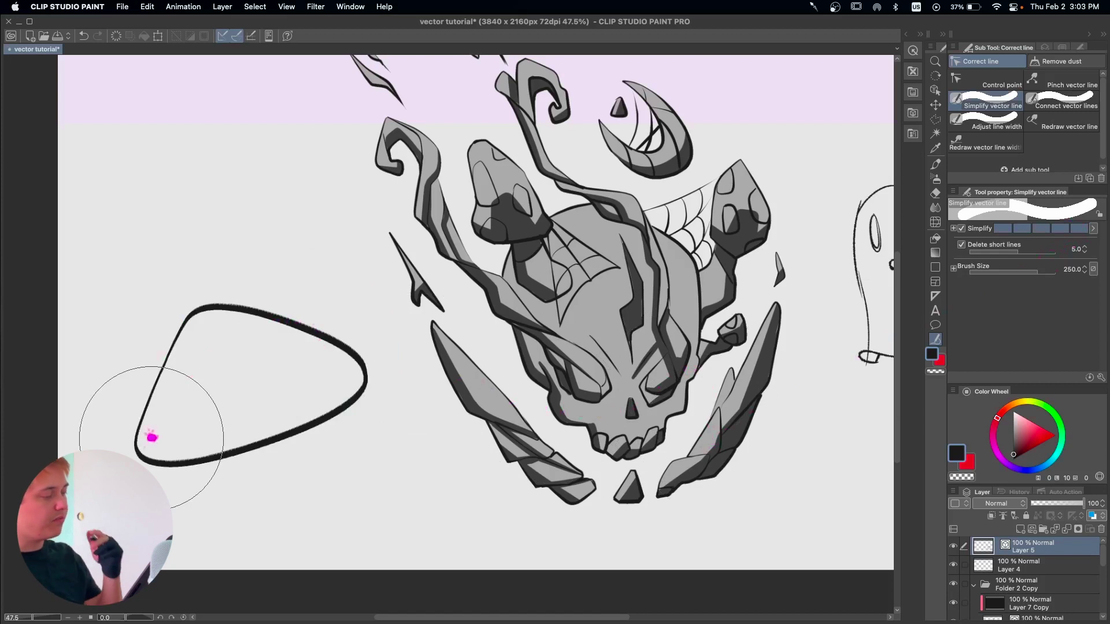
key("super+z")
Simplify the oval with the Simplify level at two bars and inspect its control points with the Control point tool.
left_click(1031, 228)
left_click_drag(850, 361, 318, 359)
mouse_move(206, 344)
left_mouse_down()
mouse_move(318, 399)
mouse_move(277, 325)
mouse_move(223, 376)
left_mouse_up()
mouse_move(254, 327)
left_mouse_down()
mouse_move(203, 457)
mouse_move(249, 334)
left_mouse_up()
left_click_drag(523, 455, 564, 474)
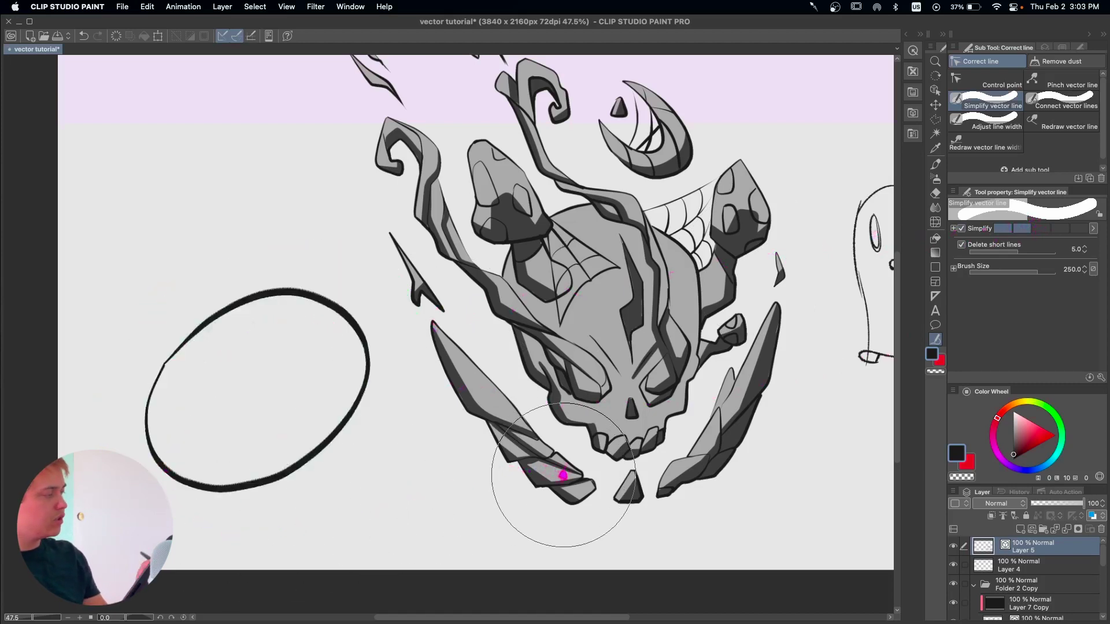
left_click_drag(429, 396, 430, 376)
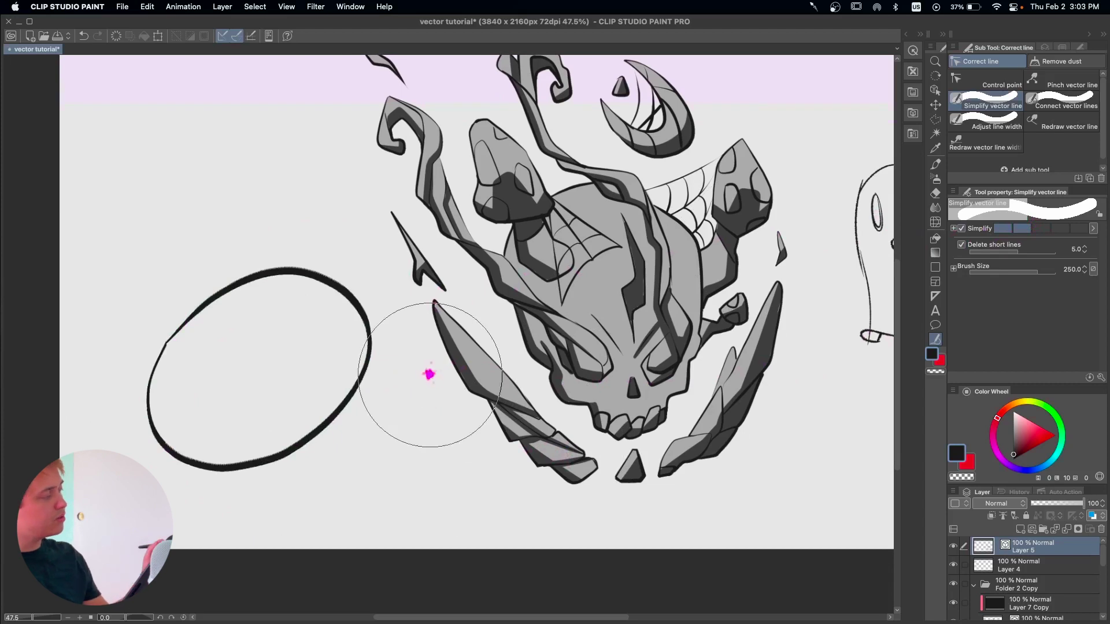
left_click(992, 75)
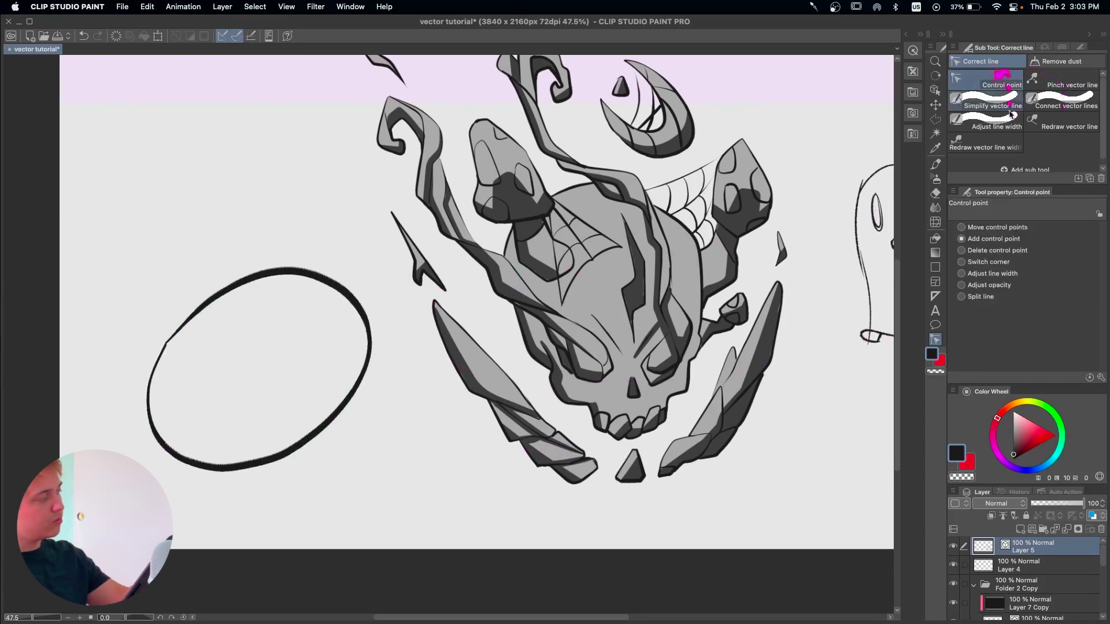
mouse_move(363, 317)
left_mouse_down()
mouse_move(364, 377)
mouse_move(303, 450)
mouse_move(209, 475)
mouse_move(161, 395)
left_mouse_up()
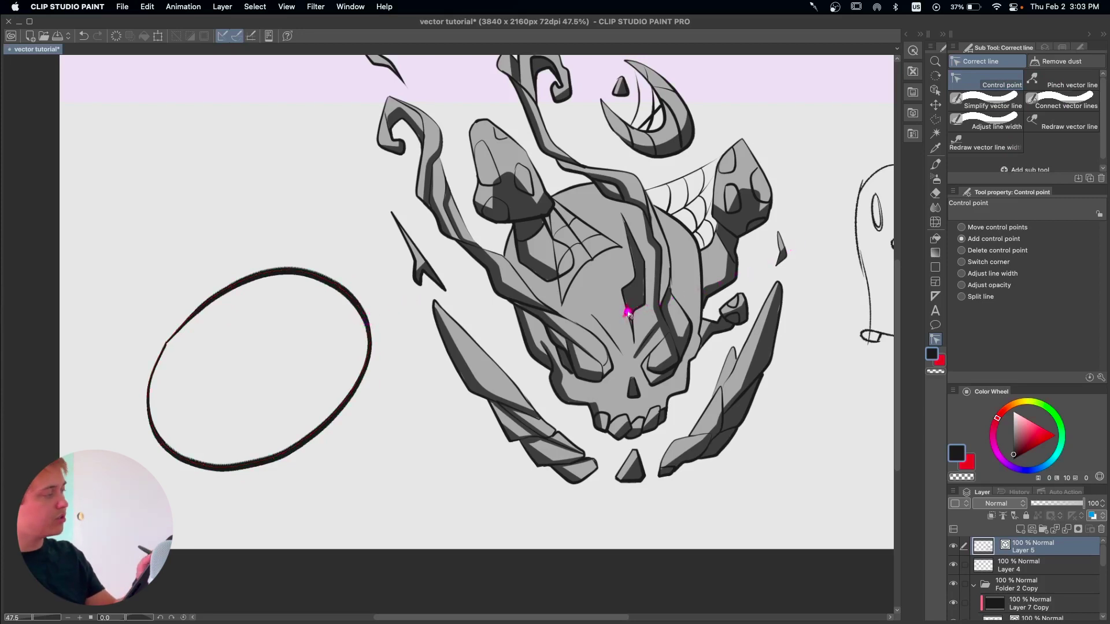
Test Pinch vector line on the simplified oval, undo the trial, and pull the oval's lower edge inward.
left_click(1061, 84)
left_click_drag(370, 342, 282, 407)
left_click_drag(313, 290, 307, 303)
key("super+z")
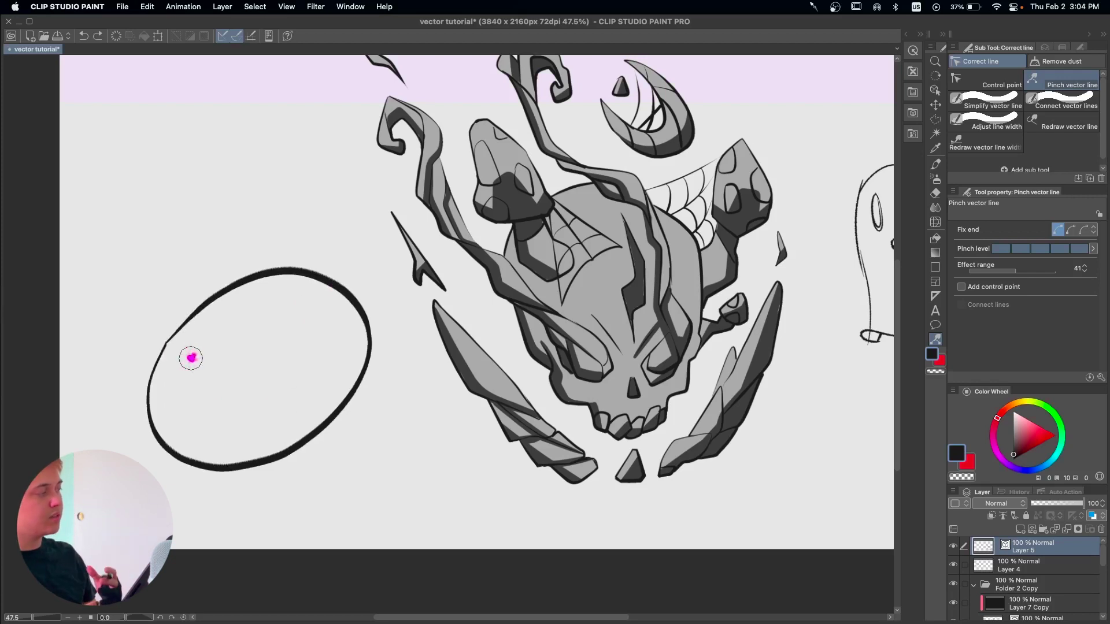
left_click_drag(210, 456, 211, 417)
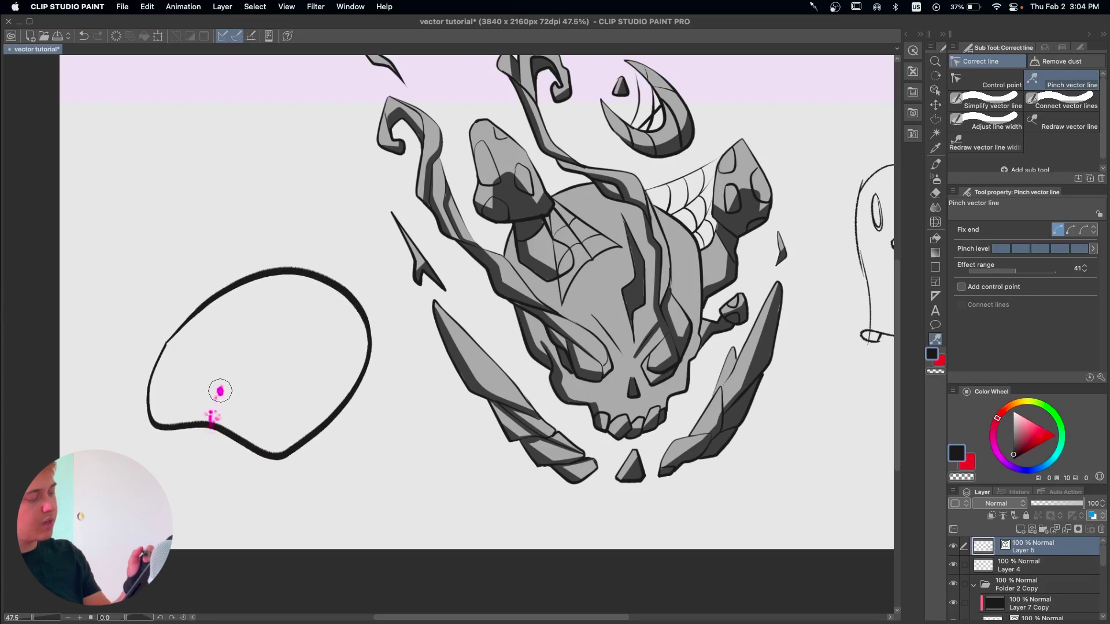
Undo the inward pinch on the oval and pull the outline into an egg shape with Pinch vector line.
key("super+z")
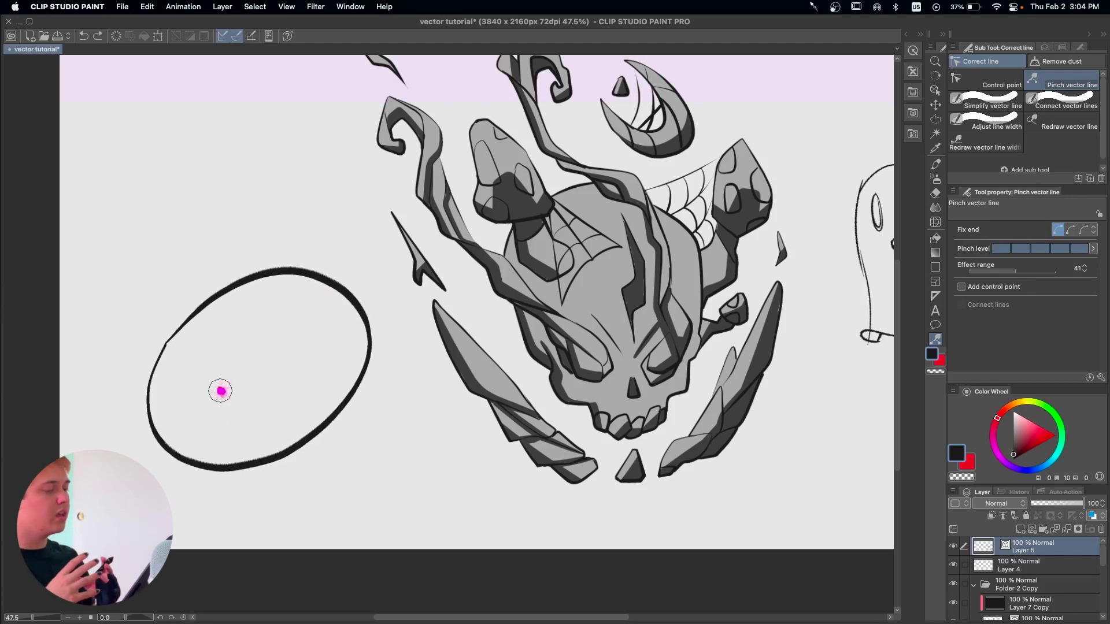
left_click_drag(324, 412, 309, 383)
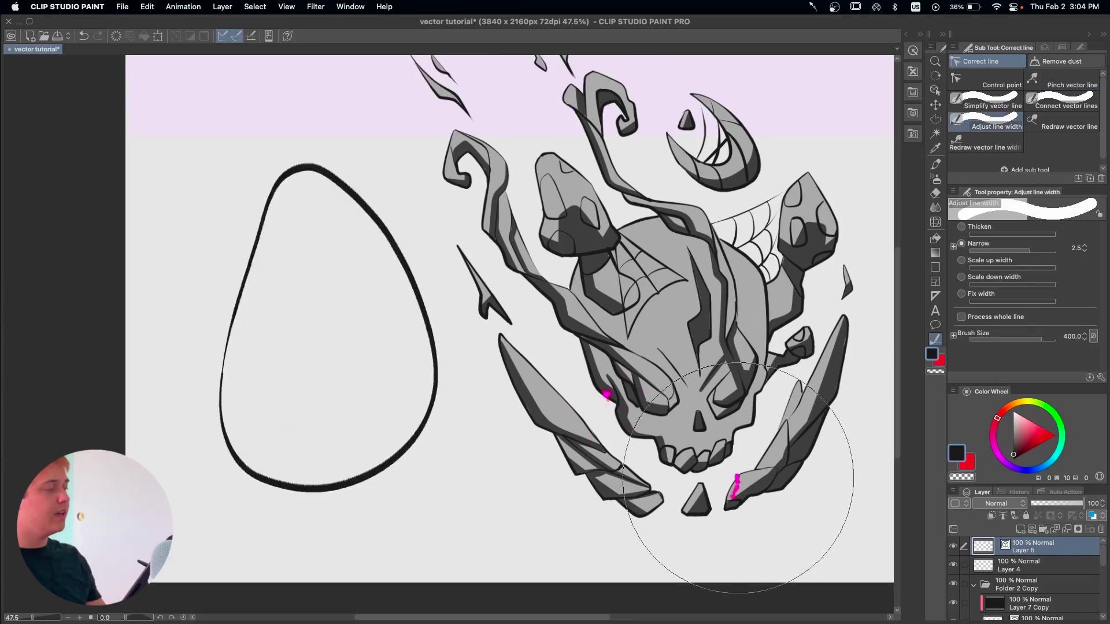
left_click_drag(708, 463, 569, 483)
scroll(649, 347, "down", 1)
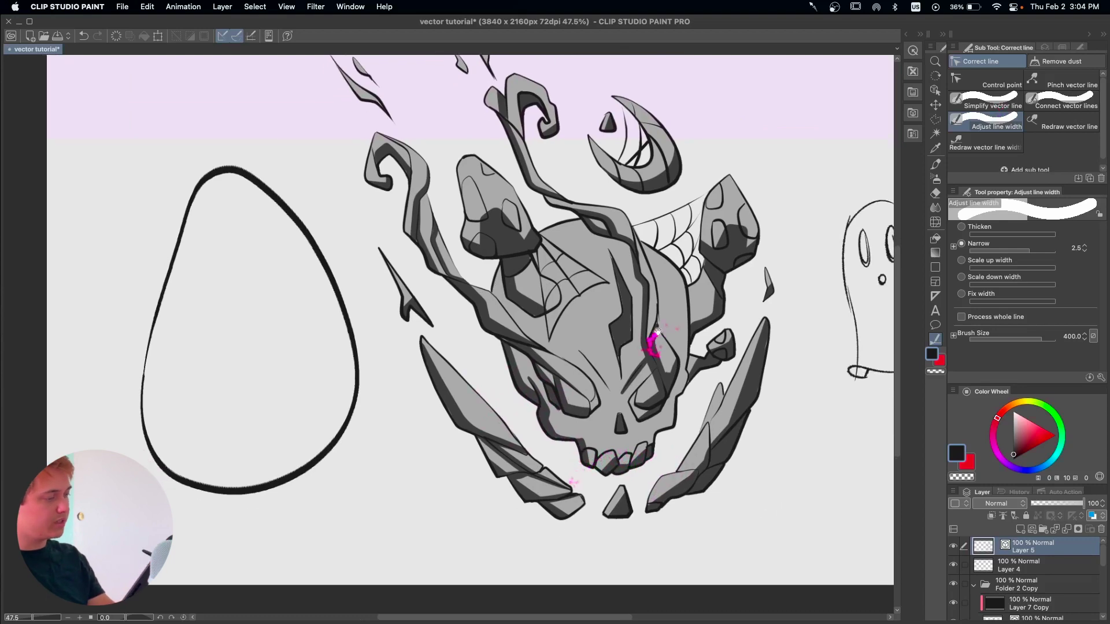
scroll(649, 348, "down", 2)
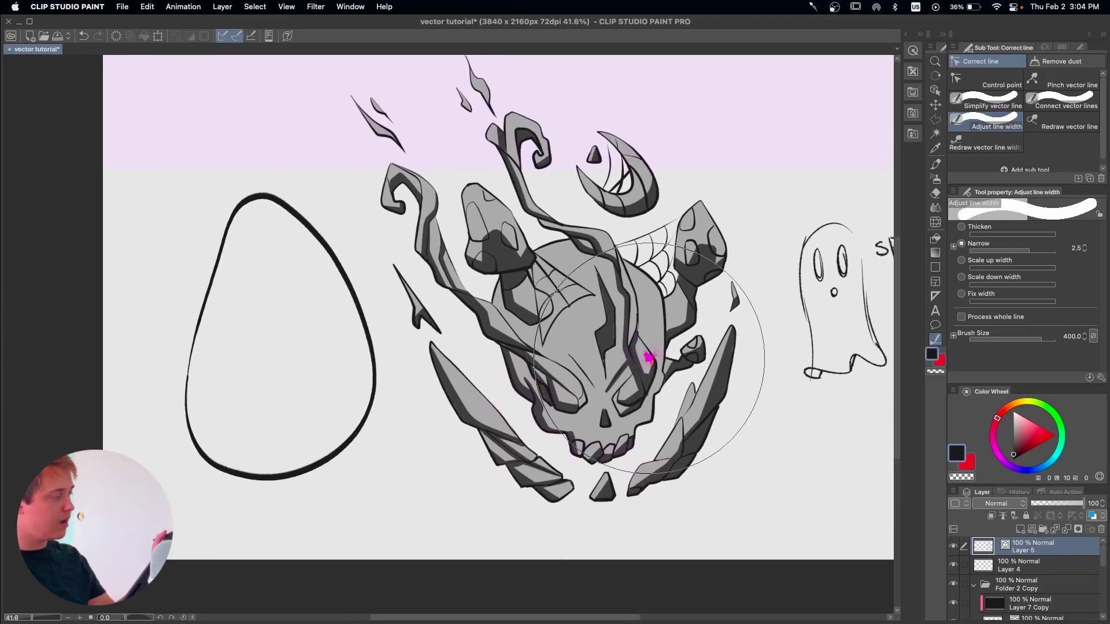
Set Adjust line width to Thicken at 2.7 with a brush size of 170.
left_click_drag(1064, 105, 1053, 149)
left_click(962, 226)
key("bracketleft")
key("bracketleft")
key("bracketleft")
mouse_move(672, 311)
left_mouse_down()
mouse_move(640, 277)
mouse_move(620, 346)
mouse_move(605, 344)
left_mouse_up()
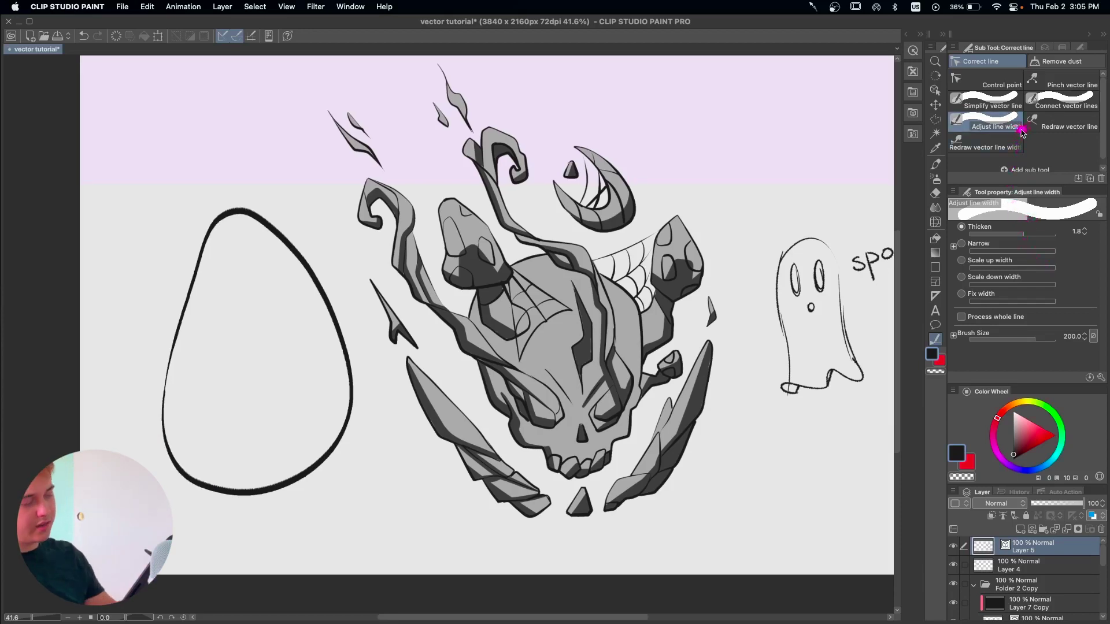
key("[")
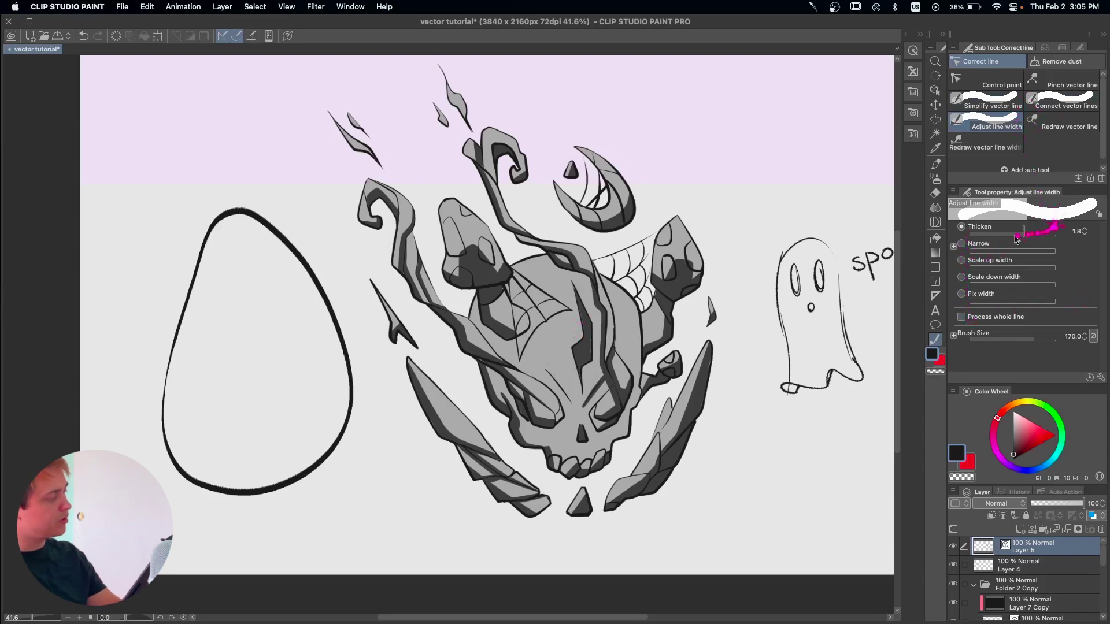
left_click(962, 244)
left_click(960, 227)
left_click_drag(1031, 234, 1032, 234)
left_click_drag(572, 354, 618, 351)
Thicken the egg's outline all the way round with repeated Adjust line width strokes.
left_click_drag(261, 248, 261, 459)
left_click_drag(265, 268, 272, 462)
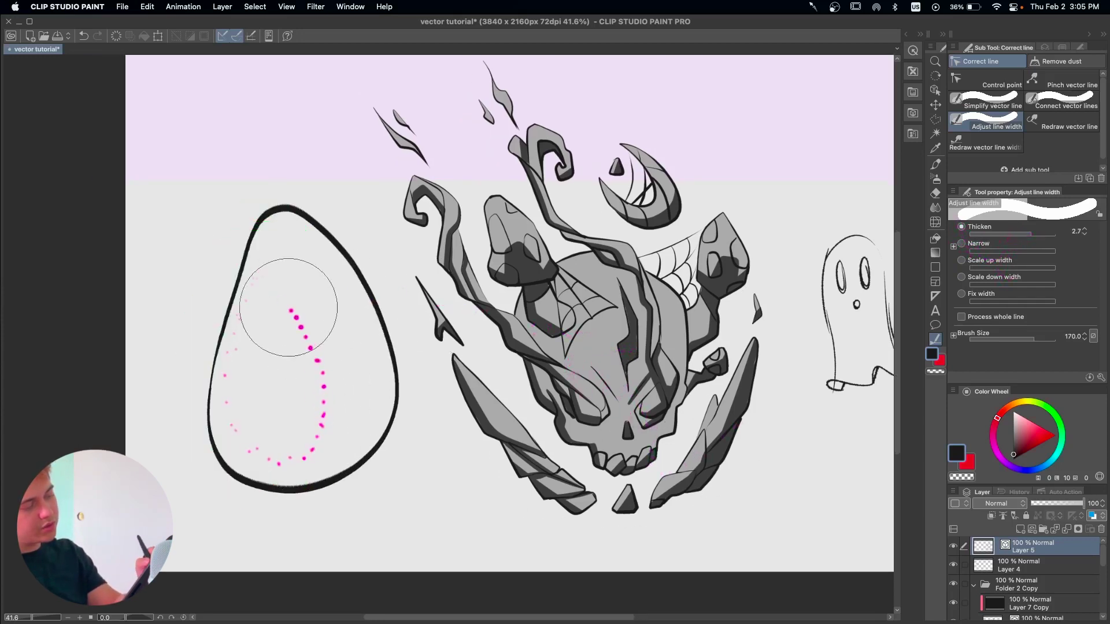
mouse_move(255, 283)
left_mouse_down()
mouse_move(300, 466)
mouse_move(283, 464)
left_mouse_up()
mouse_move(276, 245)
left_mouse_down()
mouse_move(228, 333)
mouse_move(228, 370)
mouse_move(272, 454)
left_mouse_up()
mouse_move(275, 247)
left_mouse_down()
mouse_move(219, 373)
mouse_move(246, 251)
mouse_move(336, 266)
mouse_move(231, 438)
mouse_move(324, 228)
mouse_move(353, 358)
left_mouse_up()
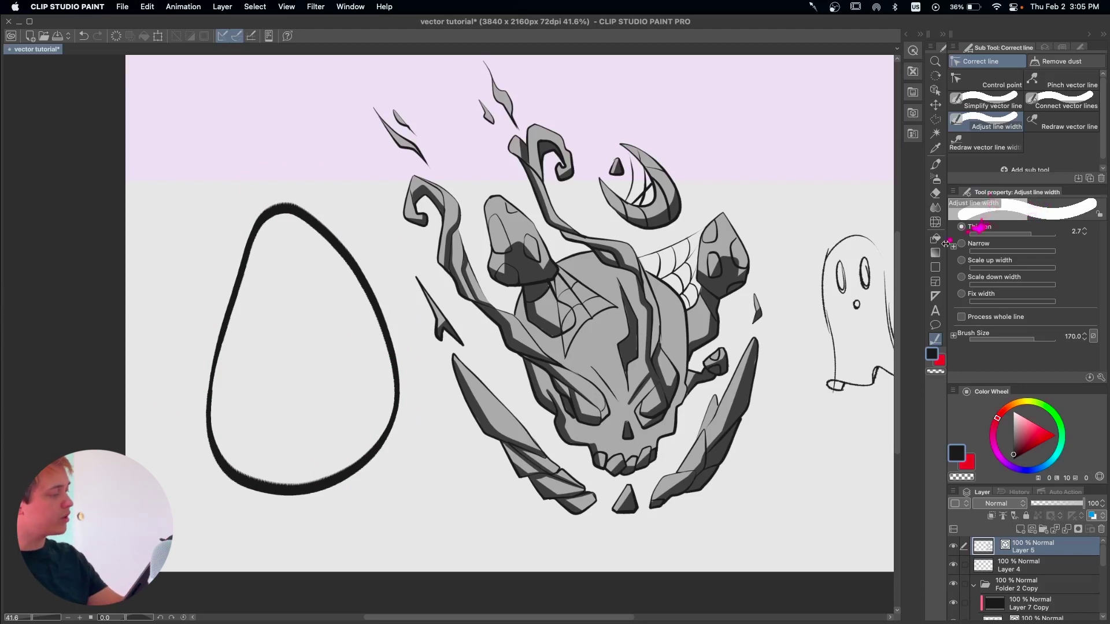
Examine the varying line thickness along the skull's jaw and the rock shards beside it.
scroll(706, 319, "down", 3)
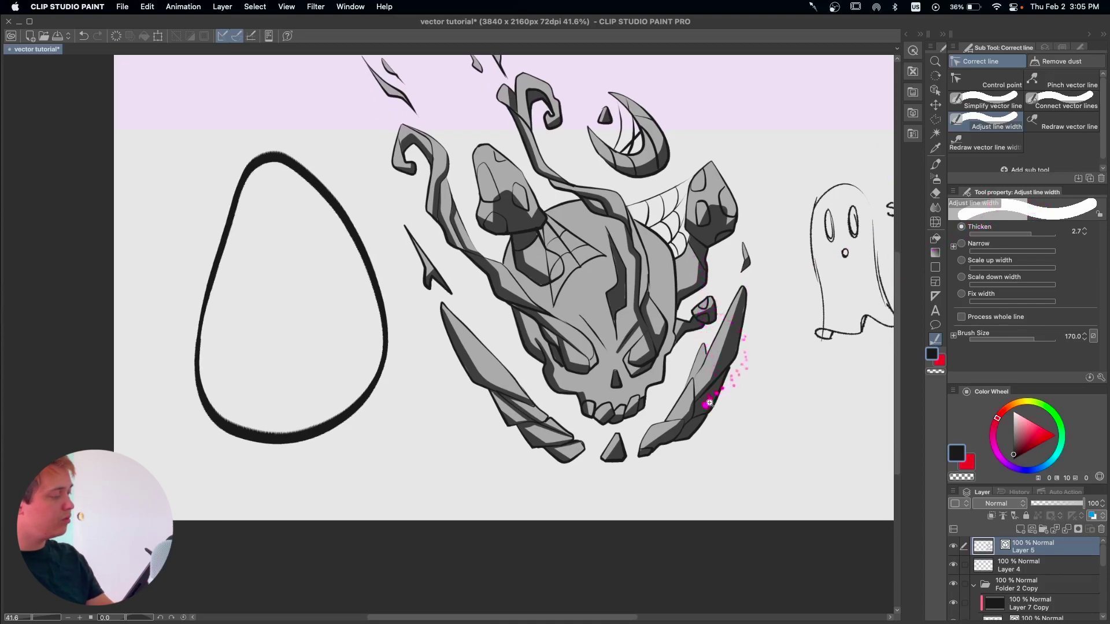
scroll(706, 405, "up", 6)
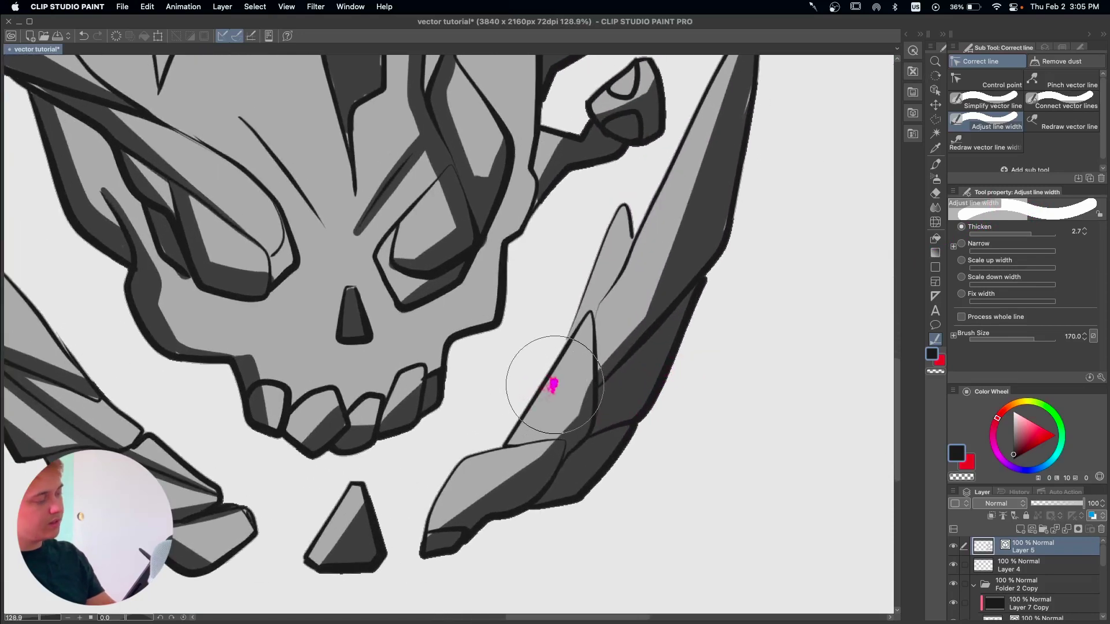
mouse_move(555, 385)
left_mouse_down()
mouse_move(574, 348)
mouse_move(525, 368)
mouse_move(443, 480)
mouse_move(590, 312)
mouse_move(609, 226)
mouse_move(580, 308)
mouse_move(447, 478)
mouse_move(631, 224)
mouse_move(673, 104)
left_mouse_up()
scroll(674, 104, "up", 2)
mouse_move(615, 283)
left_mouse_down()
mouse_move(670, 148)
mouse_move(454, 483)
left_mouse_up()
left_click_drag(521, 384, 513, 318)
mouse_move(437, 541)
left_mouse_down()
mouse_move(576, 478)
mouse_move(636, 413)
left_mouse_up()
left_click_drag(706, 267, 684, 331)
mouse_move(446, 572)
left_mouse_down()
mouse_move(636, 414)
mouse_move(728, 133)
left_mouse_up()
left_click_drag(723, 403, 722, 467)
left_click_drag(732, 429, 719, 441)
left_click_drag(738, 403, 756, 446)
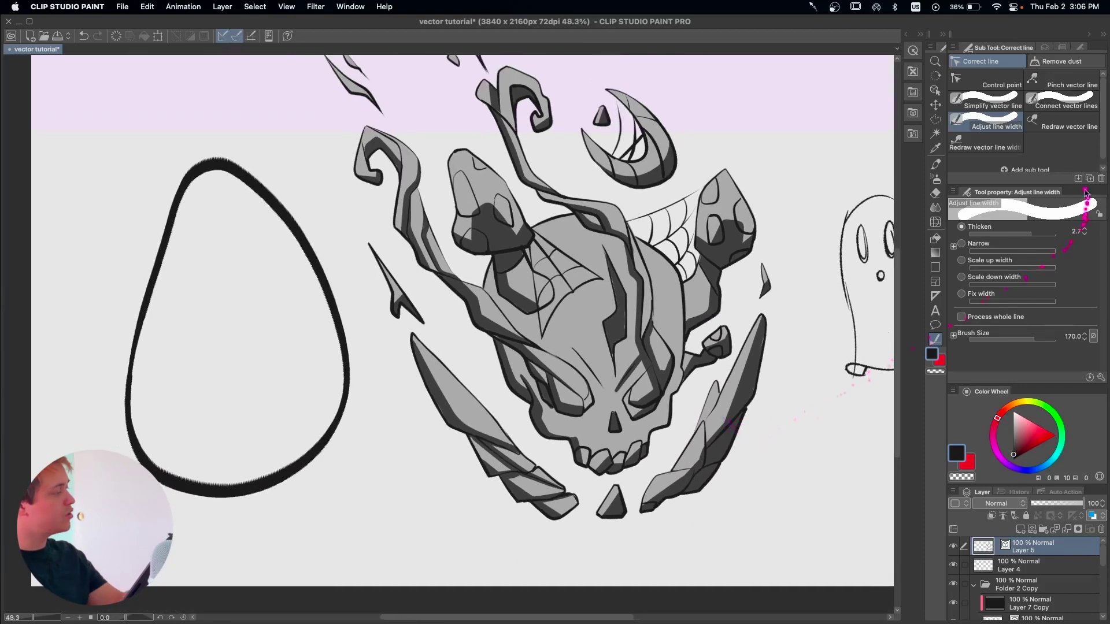
Switch Adjust line width to Narrow at 2.5 and thin the upper part of the egg's outline.
left_click(961, 243)
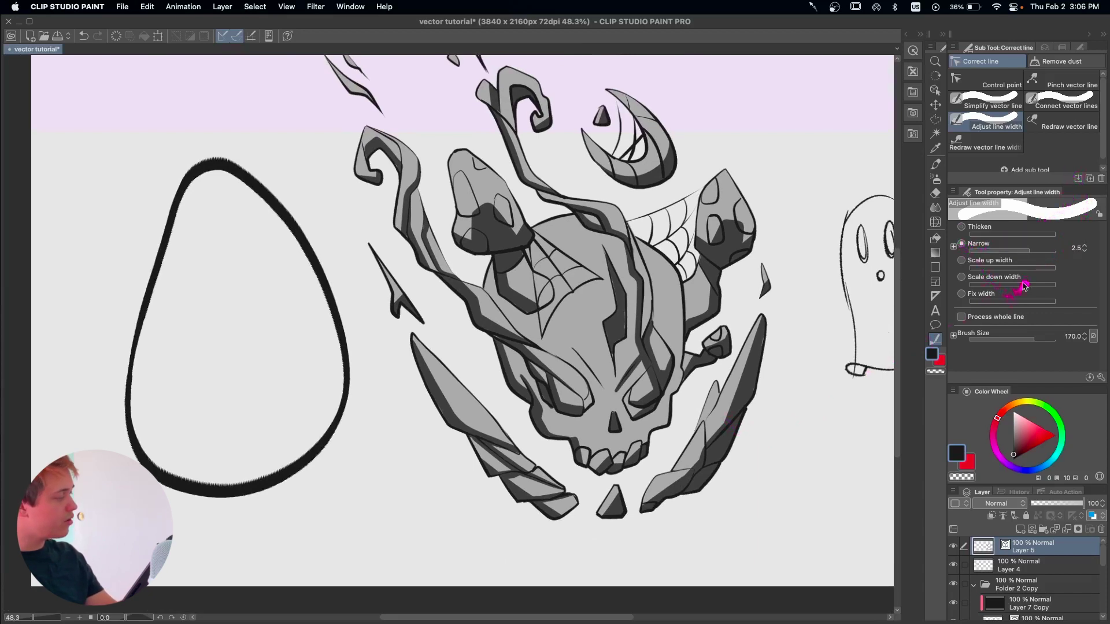
left_click_drag(564, 363, 630, 418)
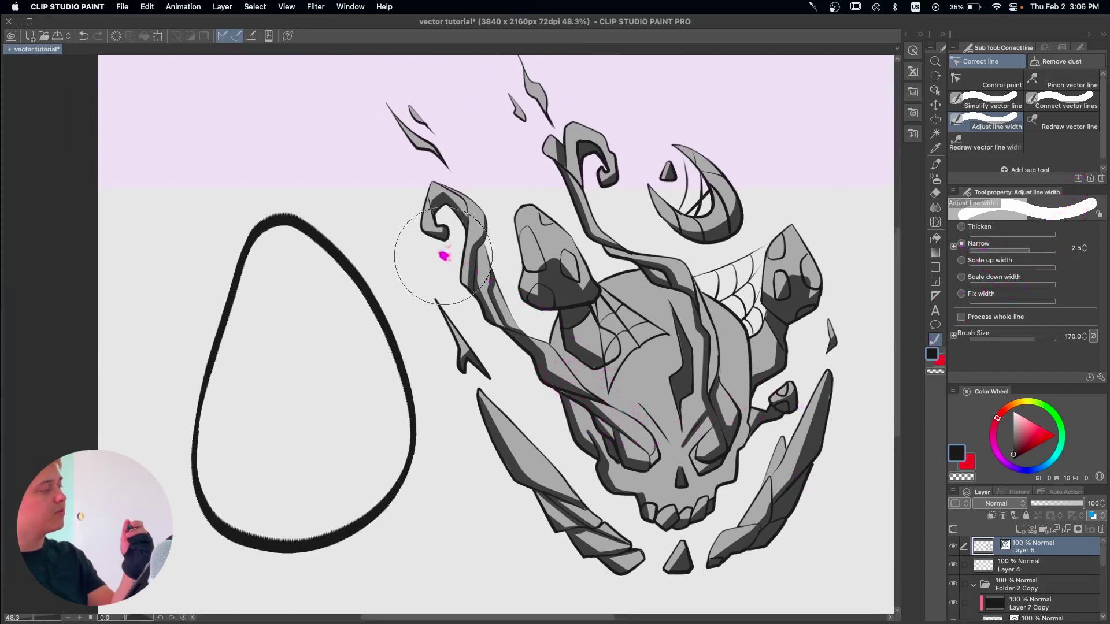
mouse_move(203, 399)
left_mouse_down()
mouse_move(275, 225)
mouse_move(405, 434)
mouse_move(350, 276)
left_mouse_up()
left_click_drag(230, 306, 307, 235)
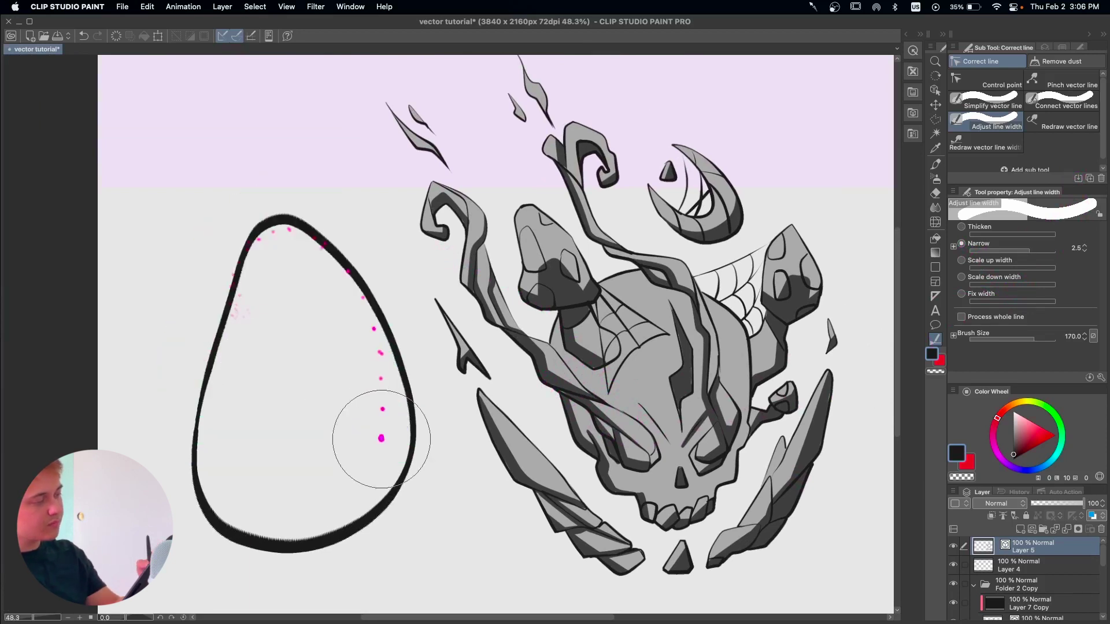
Raise the Narrow amount to 6.5 and thin the egg's top and sides further, keeping the base heavy.
left_click_drag(1041, 255, 1049, 259)
mouse_move(218, 395)
left_mouse_down()
mouse_move(365, 302)
mouse_move(389, 419)
left_mouse_up()
mouse_move(225, 342)
left_mouse_down()
mouse_move(228, 289)
mouse_move(226, 315)
left_mouse_up()
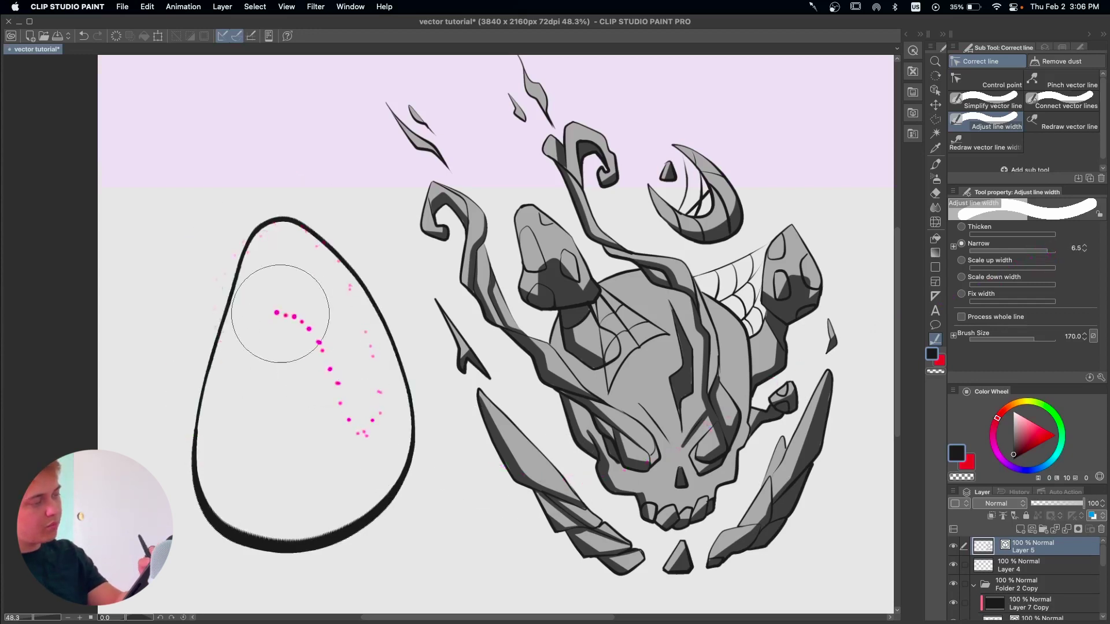
left_click_drag(296, 201, 347, 248)
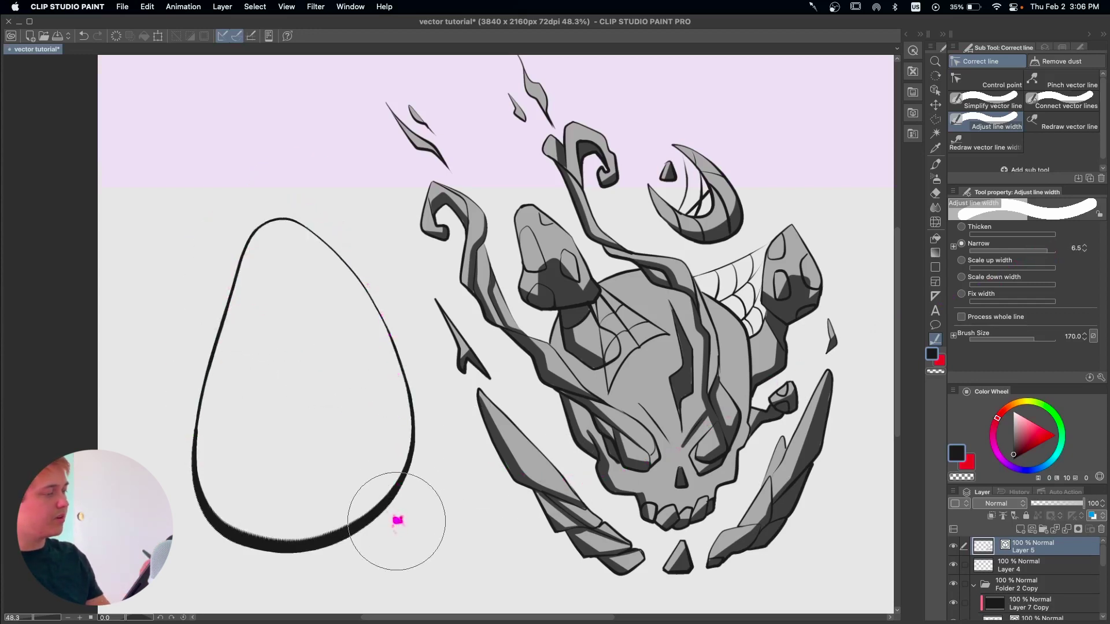
Undo the last two narrowing strokes and thin the egg's upper outline again with Narrow at 6.5.
left_click_drag(543, 409, 640, 344)
scroll(475, 380, "down", 3)
left_click_drag(448, 245, 411, 203)
key("super+z")
key("super+z")
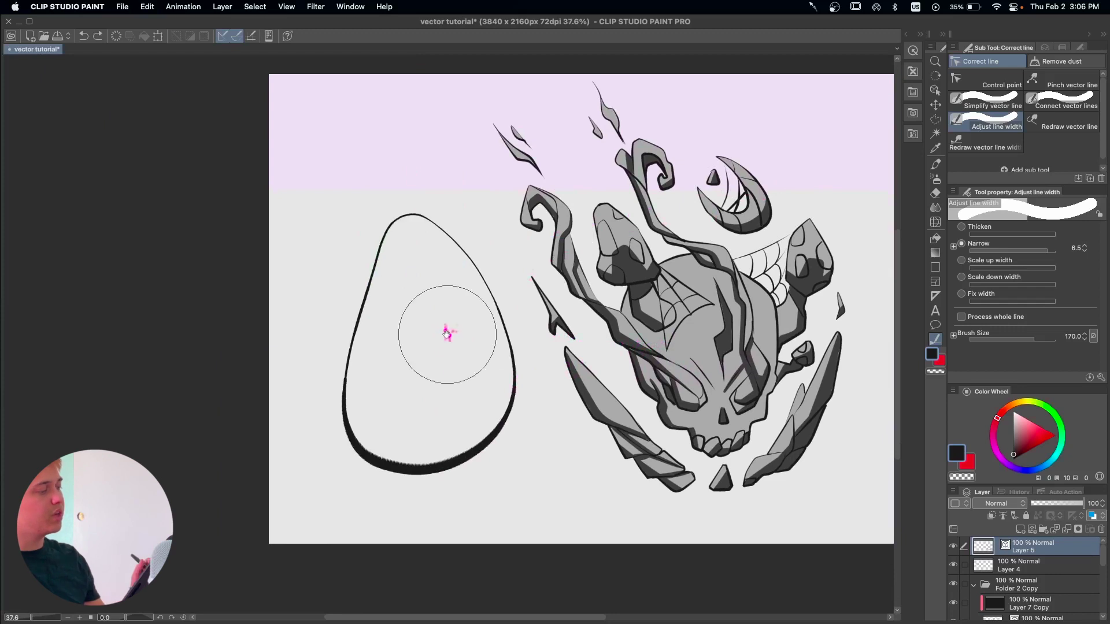
left_click_drag(611, 337, 584, 337)
scroll(552, 330, "up", 3)
left_click_drag(625, 425, 580, 427)
left_click_drag(495, 433, 495, 453)
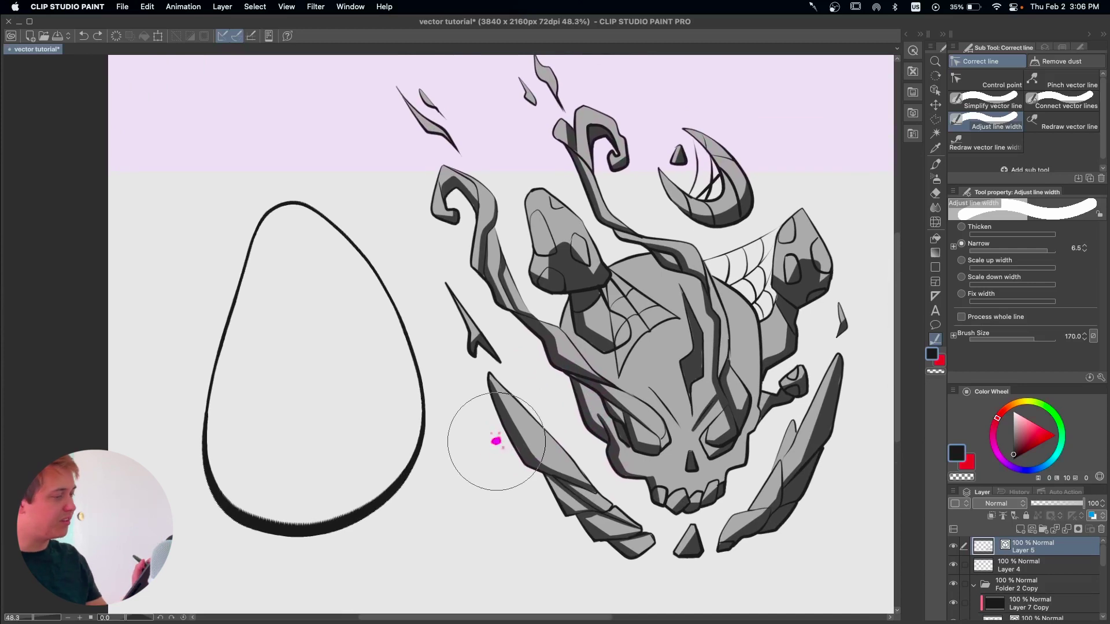
left_click_drag(244, 305, 377, 306)
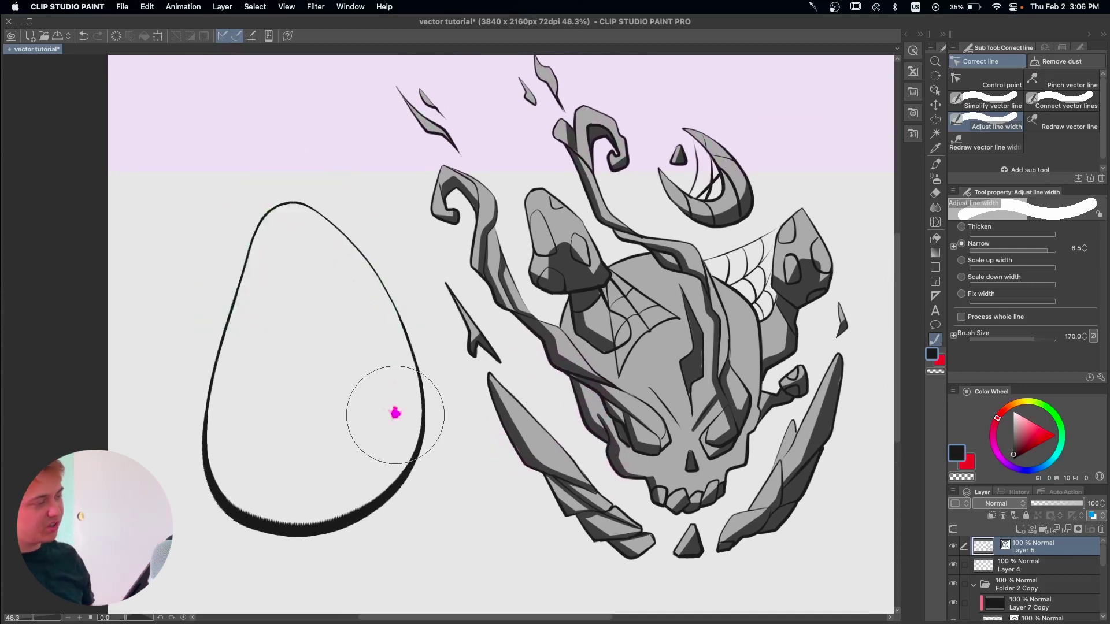
left_click_drag(397, 414, 433, 378)
mouse_move(665, 413)
left_mouse_down()
mouse_move(650, 423)
mouse_move(661, 415)
left_mouse_up()
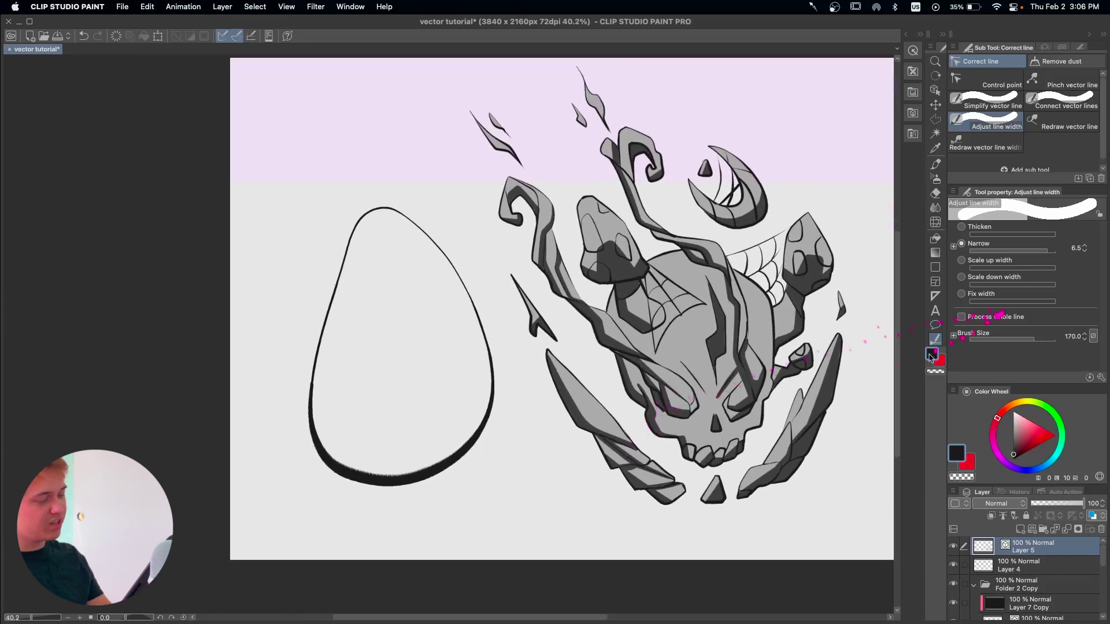
Draw two small eyes and a V-shaped mouth inside the egg with the ink tamil v pen, undoing the first long eyes.
key("p")
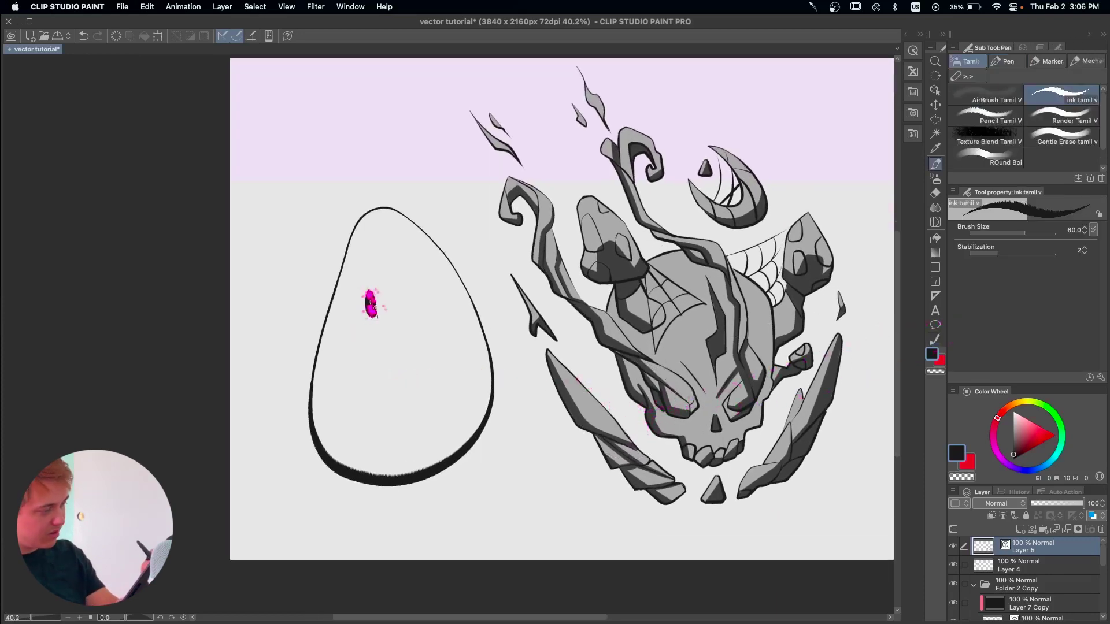
left_click_drag(406, 284, 408, 302)
key("super+z")
key("super+z")
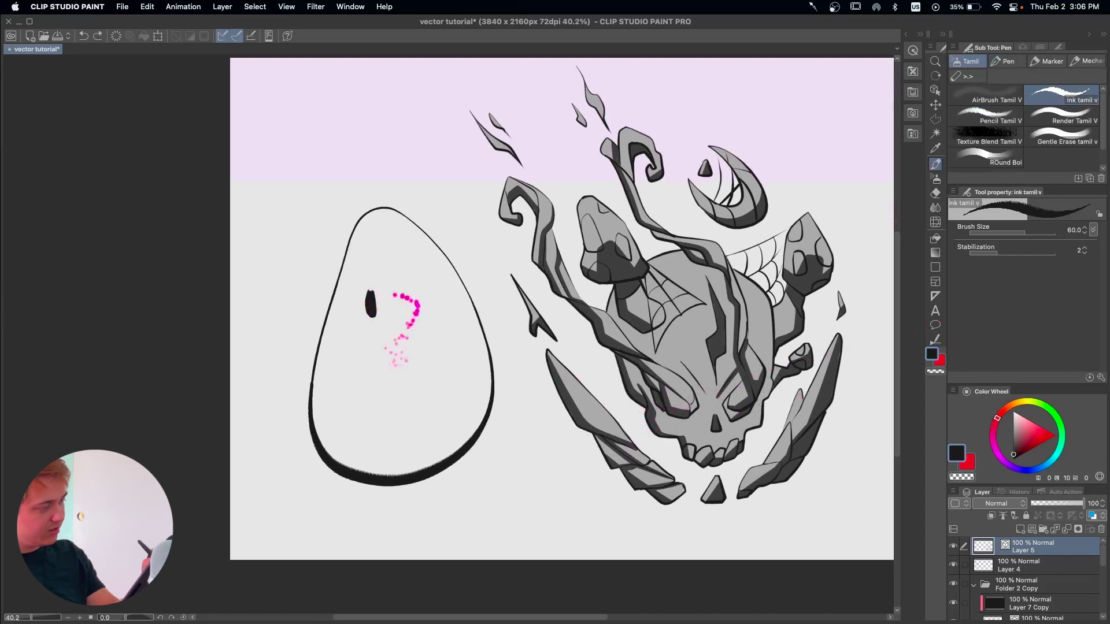
left_click_drag(391, 329, 402, 326)
Hand-letter "Jimmy" above the egg and draw a solid black base beneath it.
left_click_drag(338, 183, 339, 202)
mouse_move(329, 188)
left_mouse_down()
mouse_move(420, 145)
mouse_move(415, 175)
mouse_move(444, 164)
left_mouse_up()
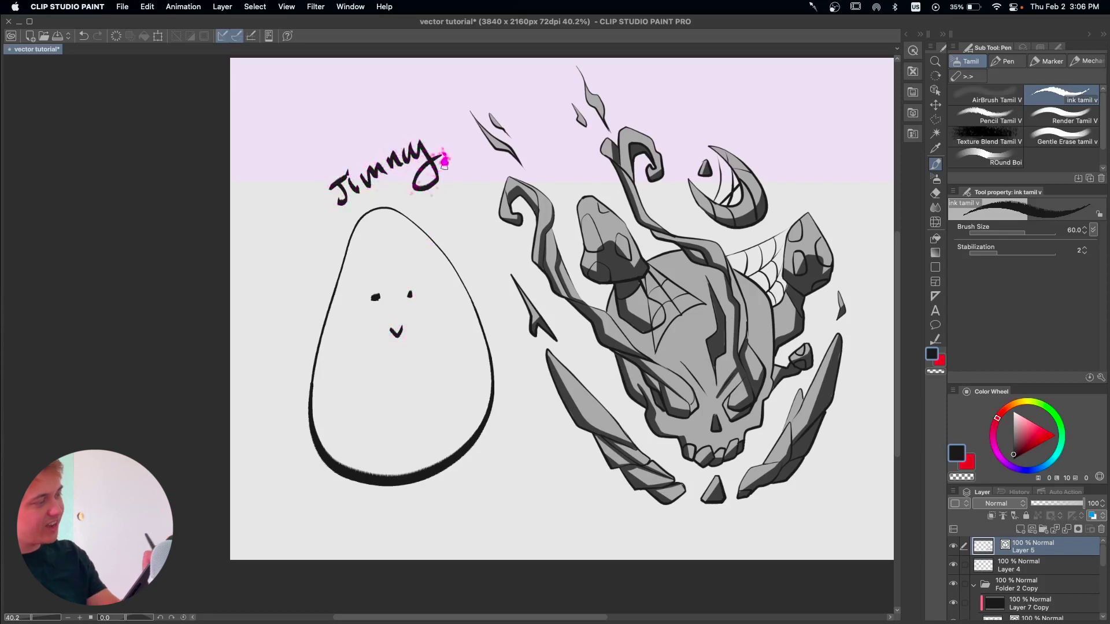
mouse_move(399, 453)
left_mouse_down()
mouse_move(362, 477)
mouse_move(384, 453)
left_mouse_up()
key("super+z")
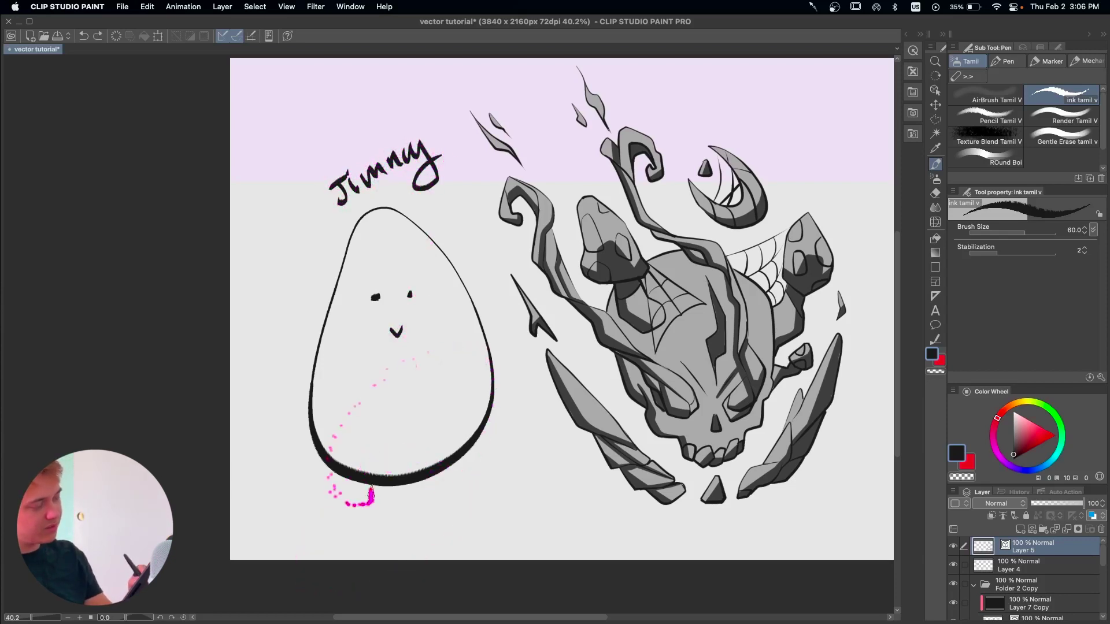
mouse_move(407, 478)
left_mouse_down()
mouse_move(431, 485)
mouse_move(353, 494)
mouse_move(405, 484)
left_mouse_up()
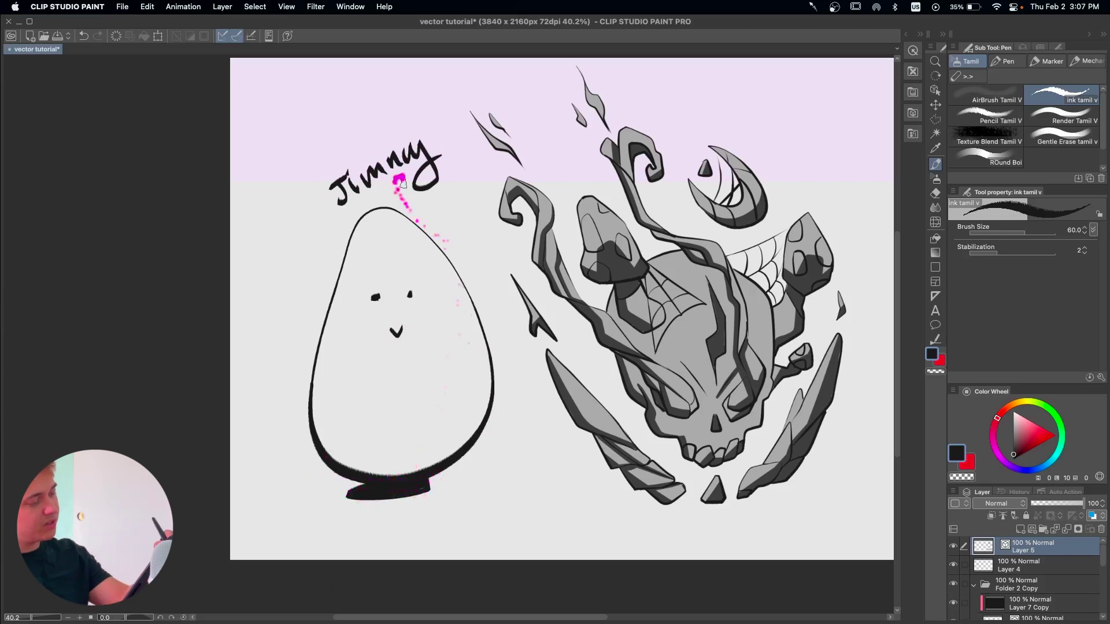
Try a downward arrow above the egg's lettering and undo it.
left_click_drag(356, 86, 361, 136)
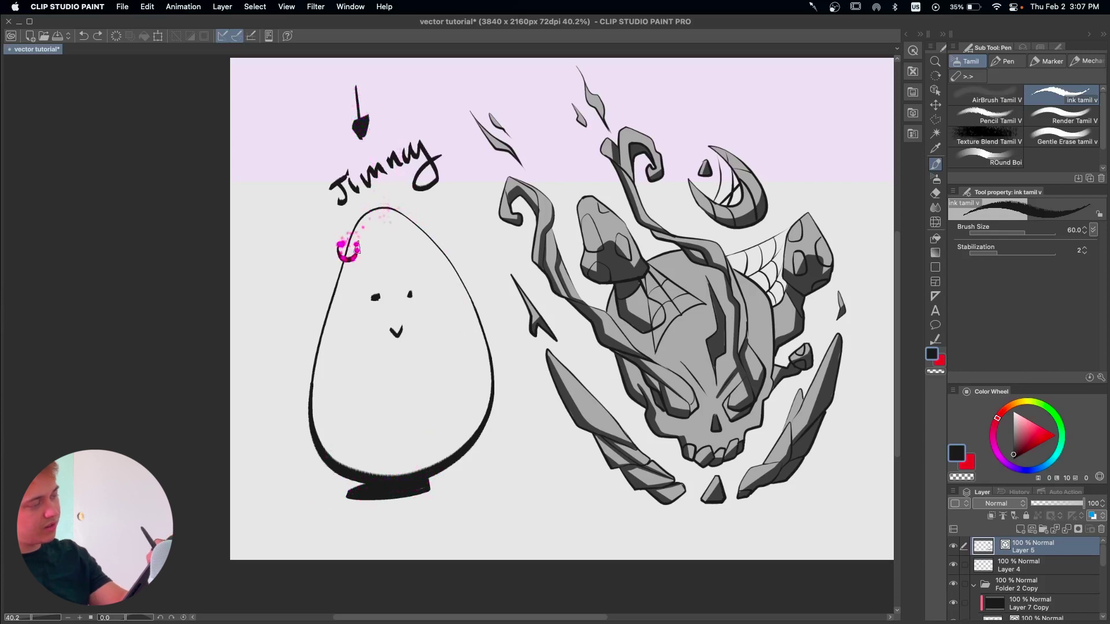
scroll(431, 240, "right", 3)
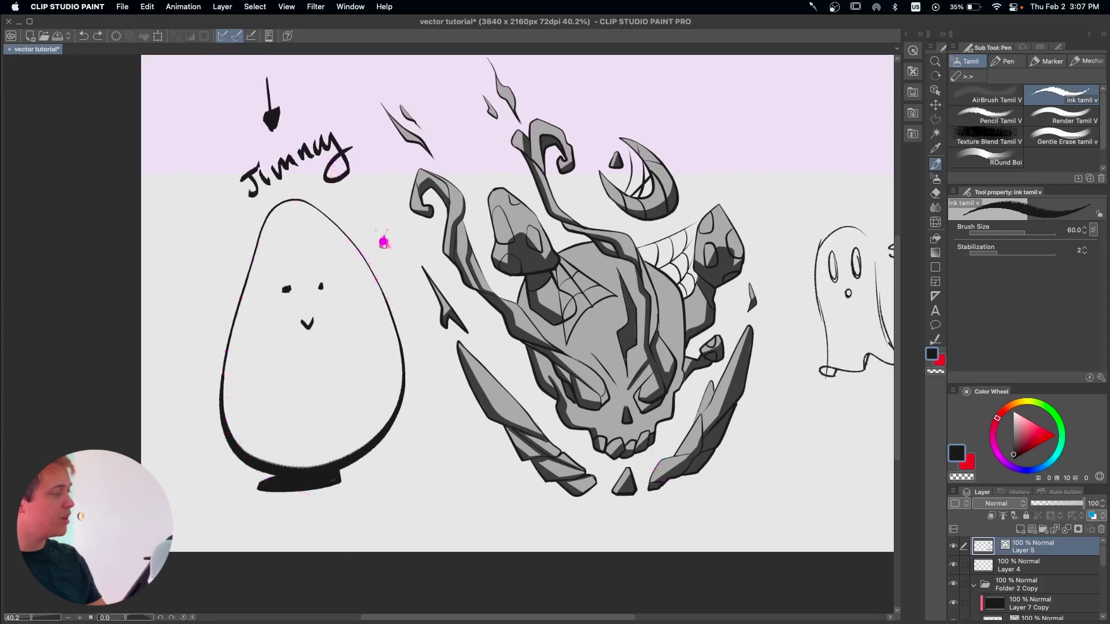
key("super+z")
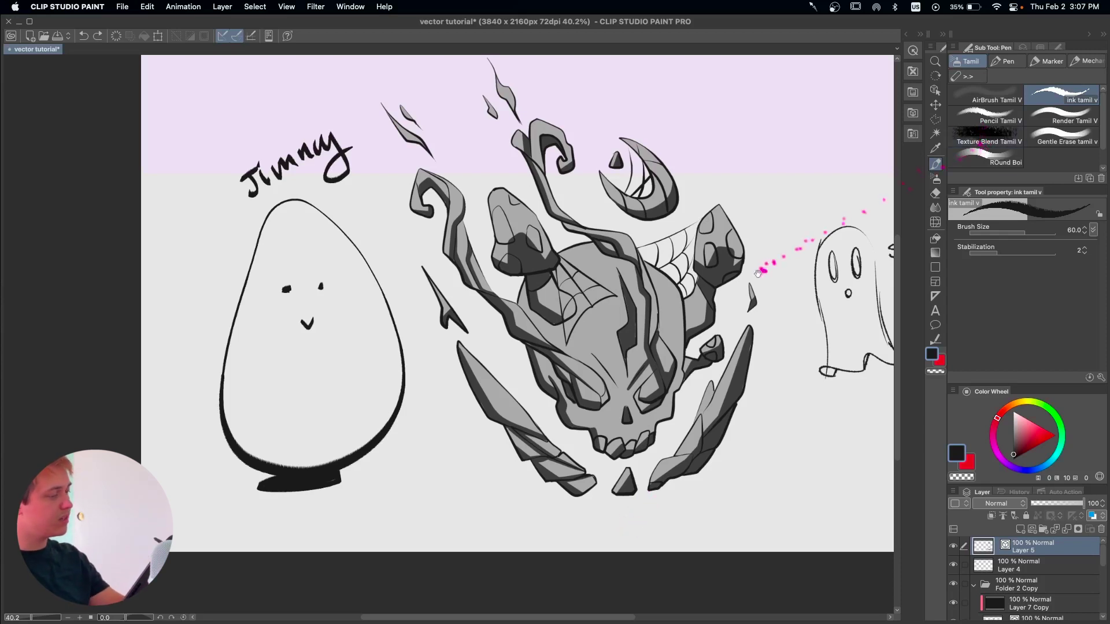
left_click_drag(757, 268, 730, 282)
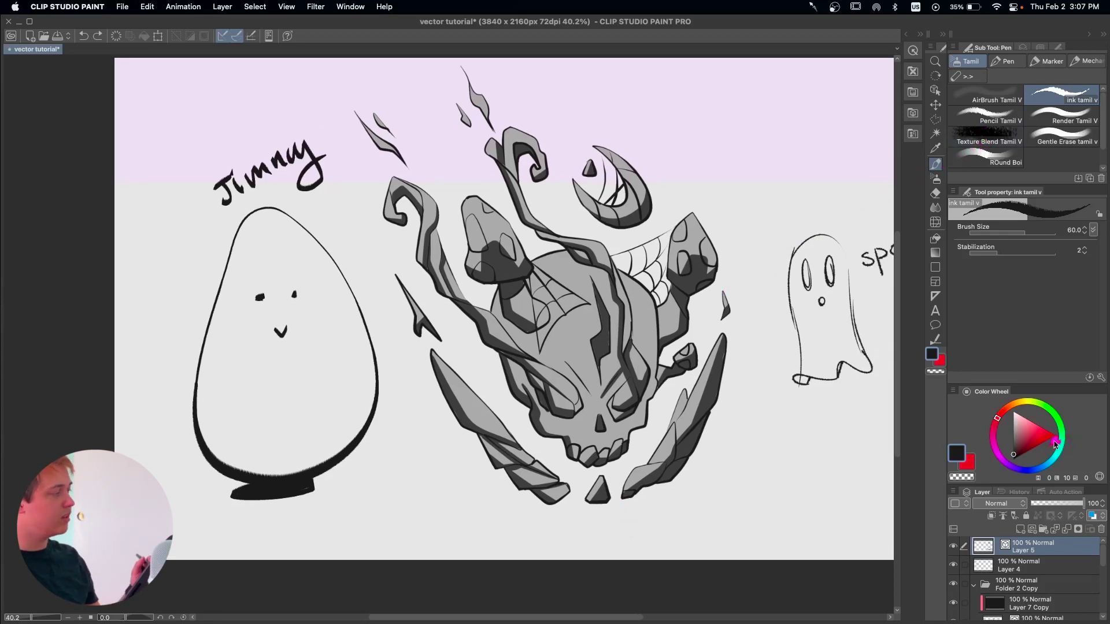
left_click_drag(742, 400, 728, 406)
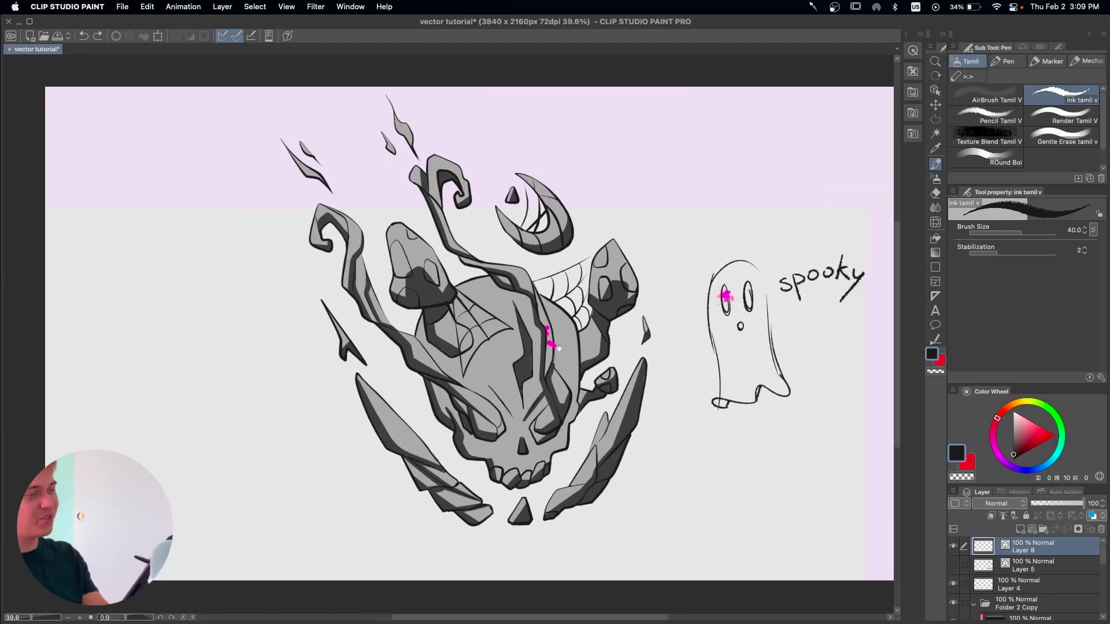
Draw four crossing curved lines forming a four-sided shape beside the skull with the ink tamil v pen at size 40.
left_click_drag(555, 347, 587, 346)
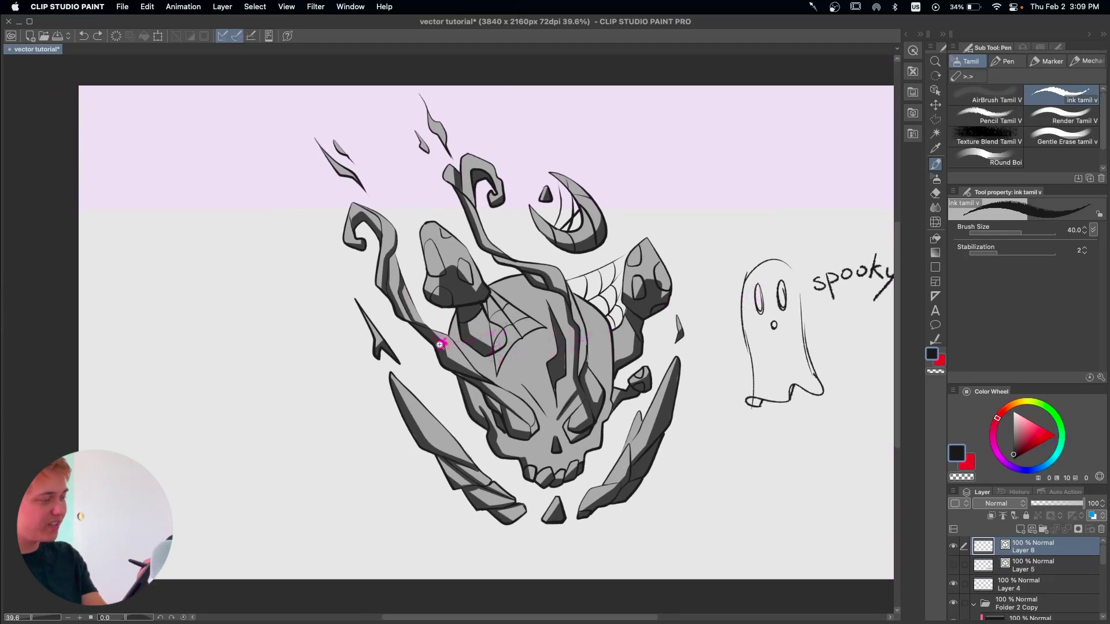
scroll(440, 344, "up", 2)
left_click_drag(445, 347, 602, 377)
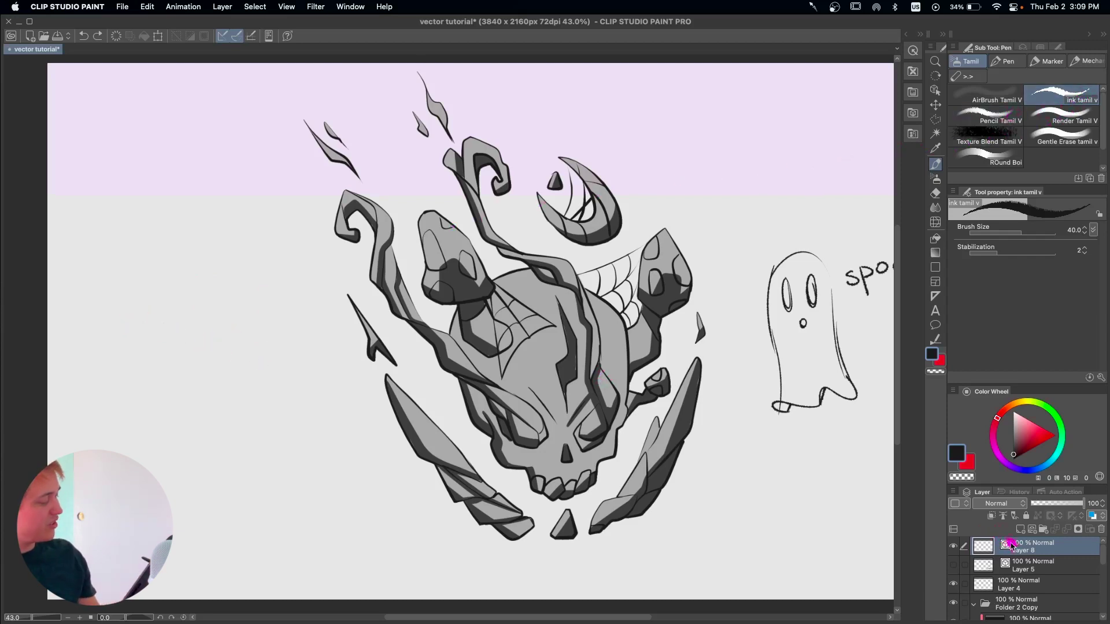
left_click_drag(103, 337, 269, 276)
left_click_drag(172, 388, 321, 291)
mouse_move(116, 334)
left_mouse_down()
mouse_move(151, 359)
mouse_move(239, 384)
left_mouse_up()
left_click_drag(220, 279, 324, 320)
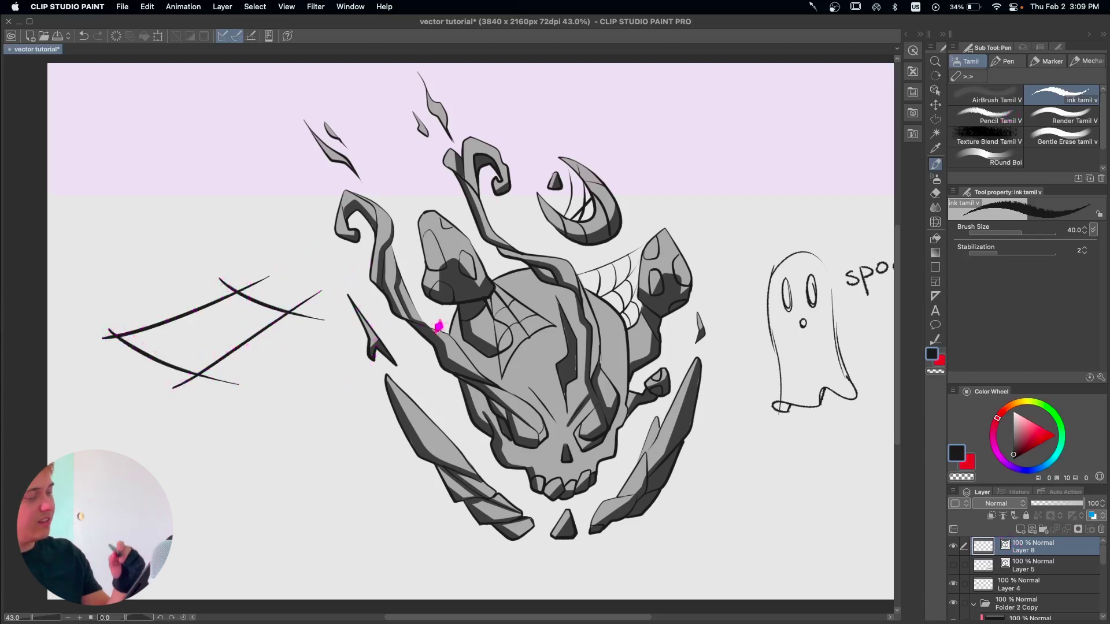
Erase the overhanging line ends at the four-sided shape's lower corner with the Rough eraser at size 25.
key("e")
left_click_drag(443, 313, 559, 288)
left_click_drag(394, 307, 821, 141, "super")
left_click(1061, 101)
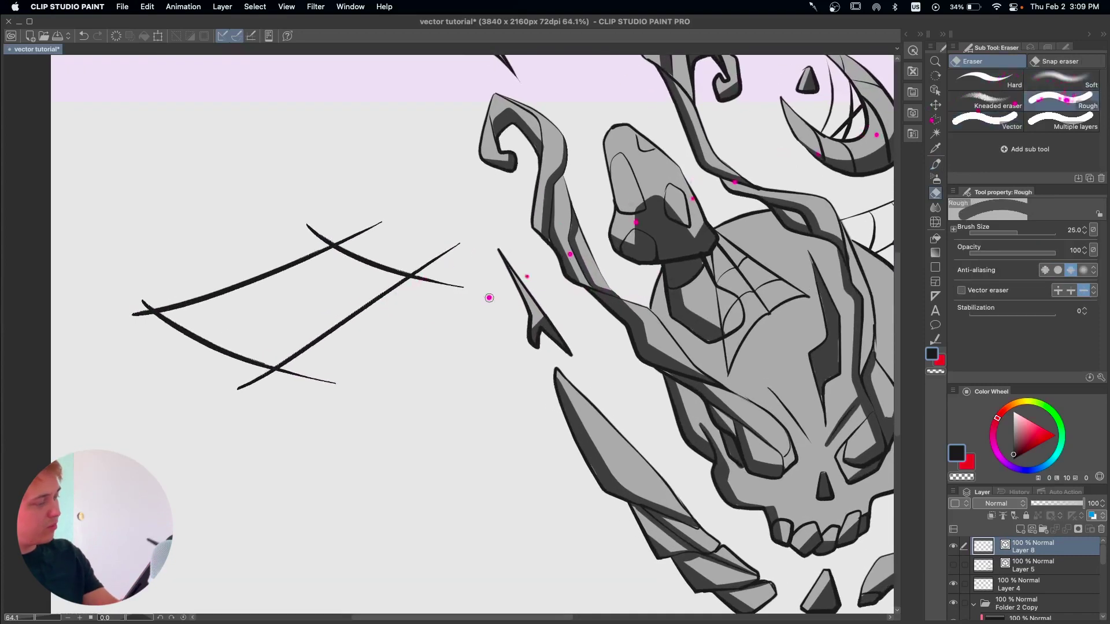
mouse_move(313, 383)
left_mouse_down()
mouse_move(277, 372)
mouse_move(253, 383)
mouse_move(266, 376)
left_mouse_up()
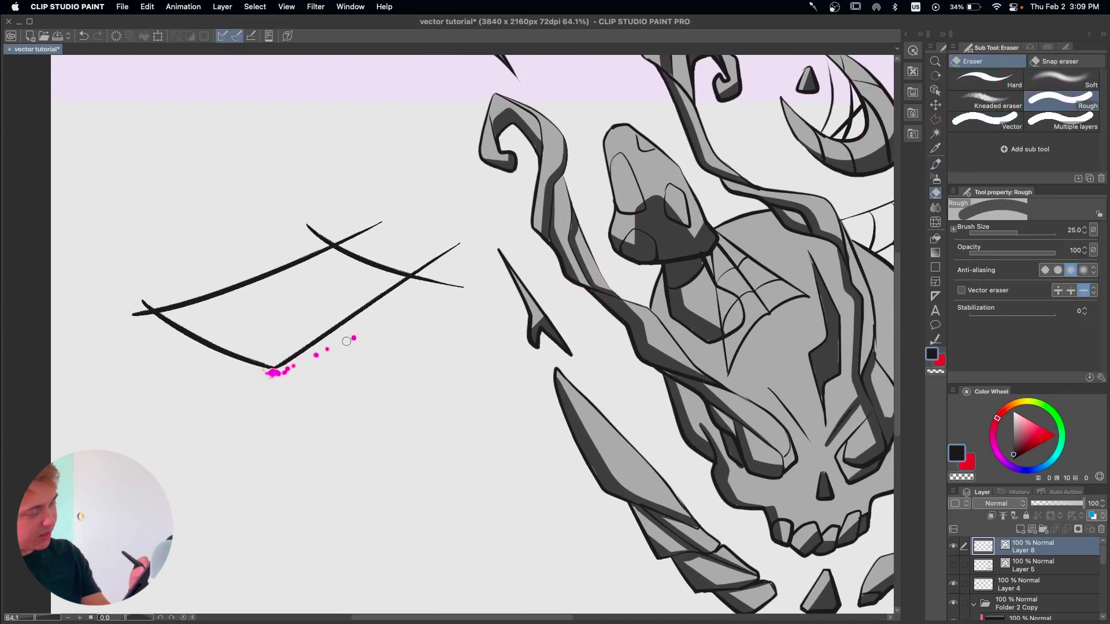
Erase the line ends at the shape's right corner with the Rough eraser, and undo the erasing at its corners.
mouse_move(413, 282)
left_mouse_down()
mouse_move(466, 292)
mouse_move(420, 272)
mouse_move(433, 261)
left_mouse_up()
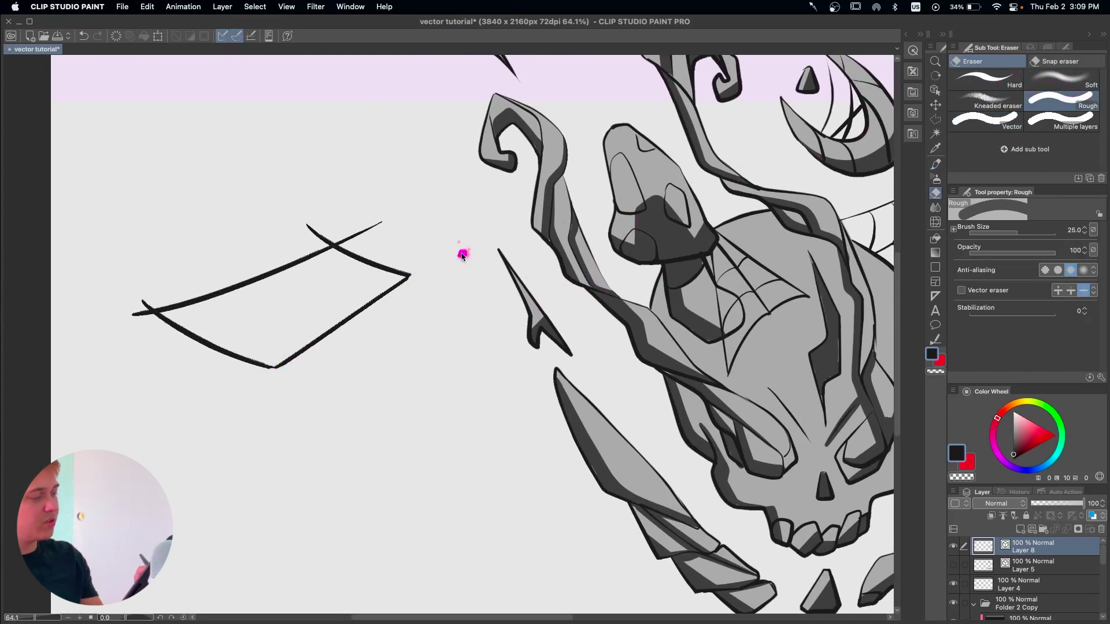
key("super+z")
key("super+z")
mouse_move(466, 386)
left_mouse_down()
mouse_move(441, 409)
mouse_move(445, 391)
left_mouse_up()
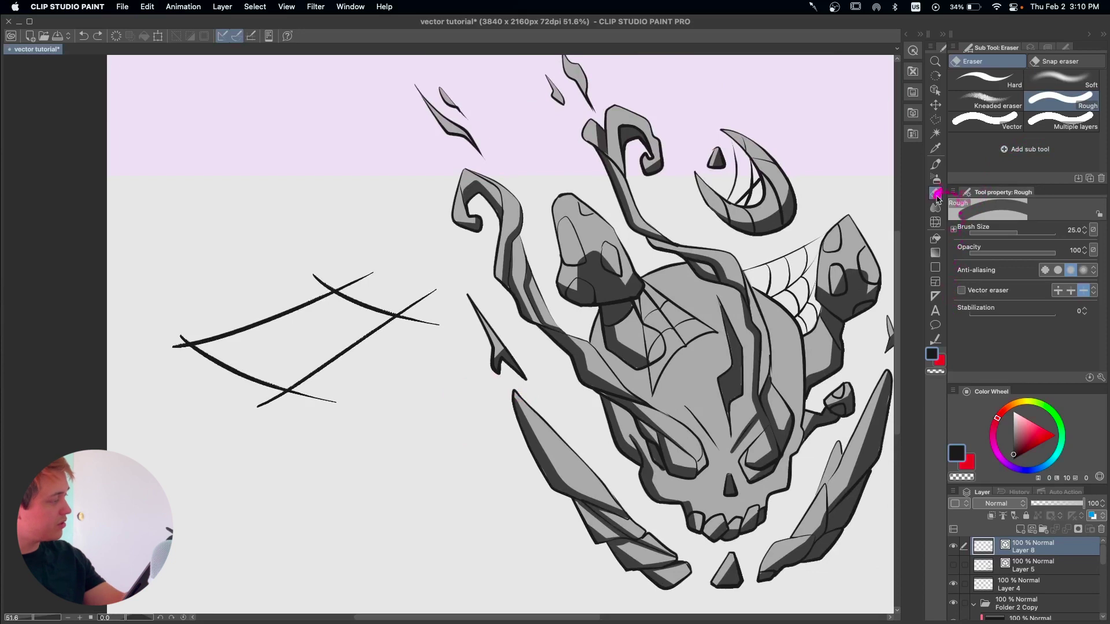
Switch to the Vector eraser and try its Whole line and Erase touched areas modes on the shape's right-hand lines.
left_click(990, 120)
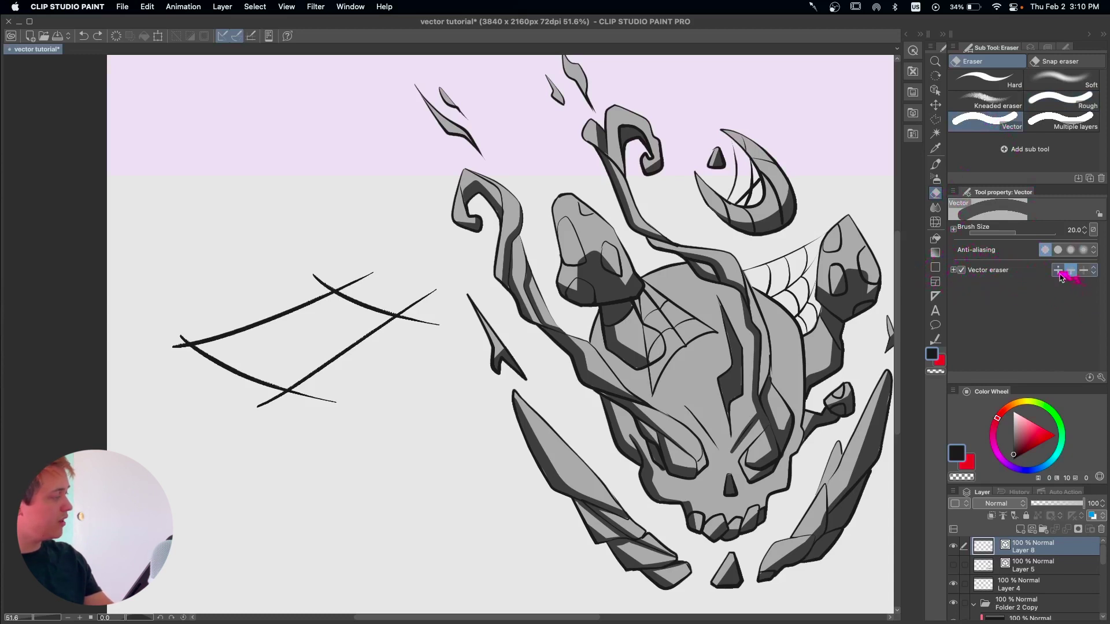
left_click(1094, 271)
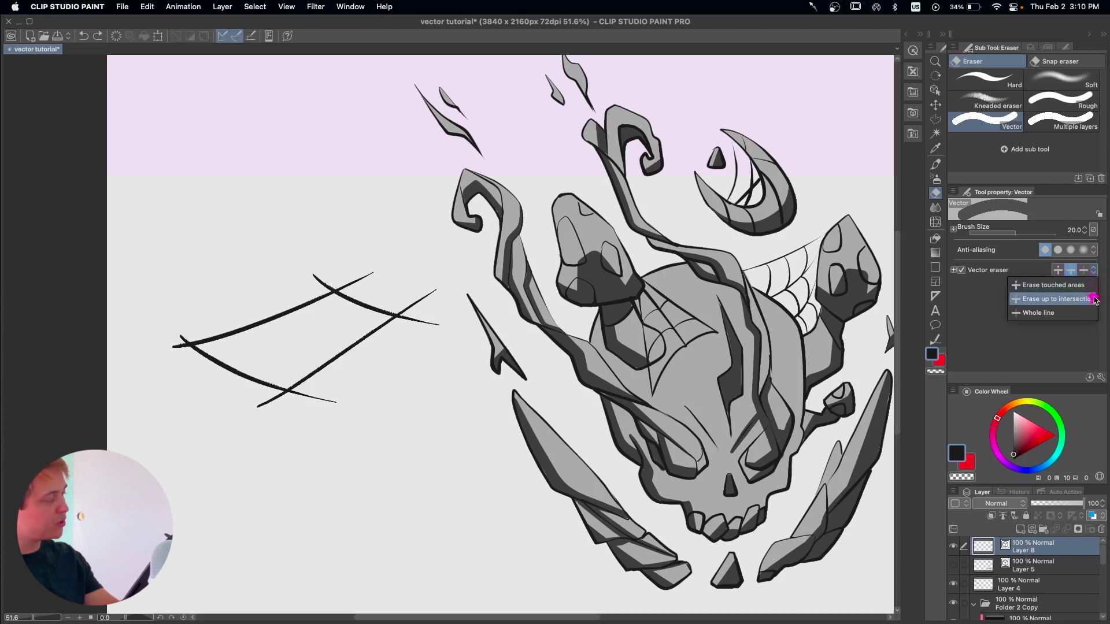
left_click(1068, 316)
left_click_drag(413, 286, 446, 326)
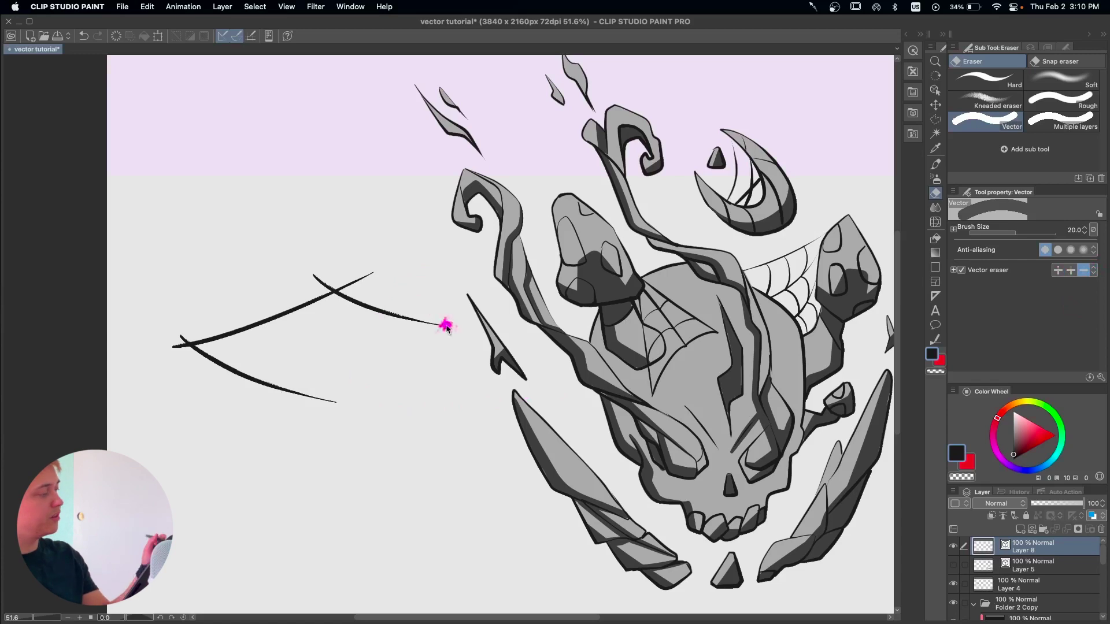
key("super+z")
left_click(1059, 272)
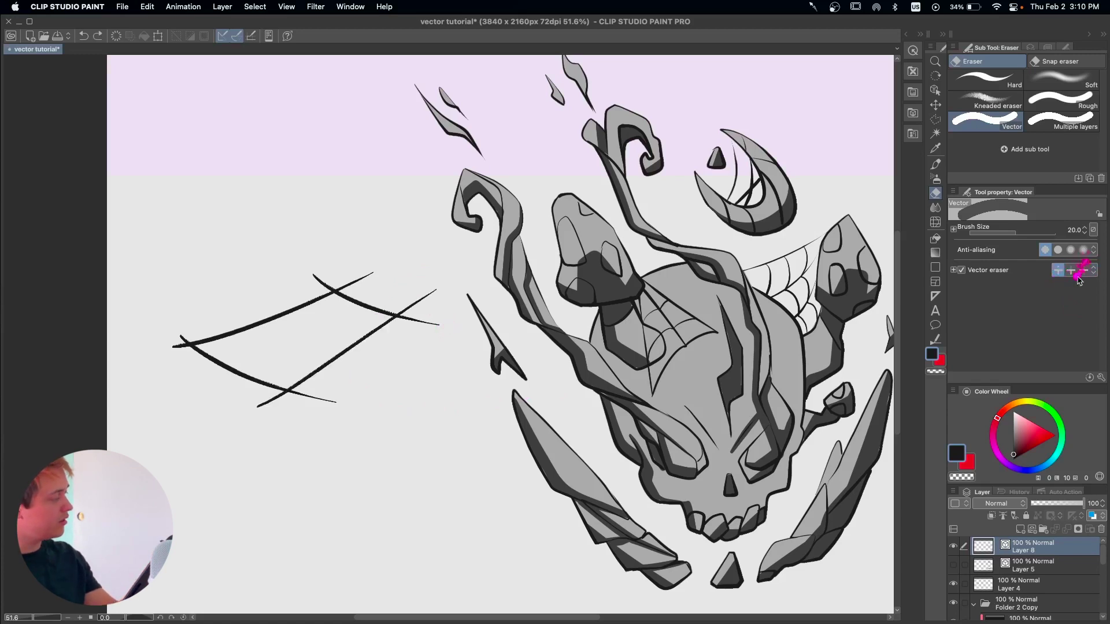
left_click_drag(389, 294, 357, 382)
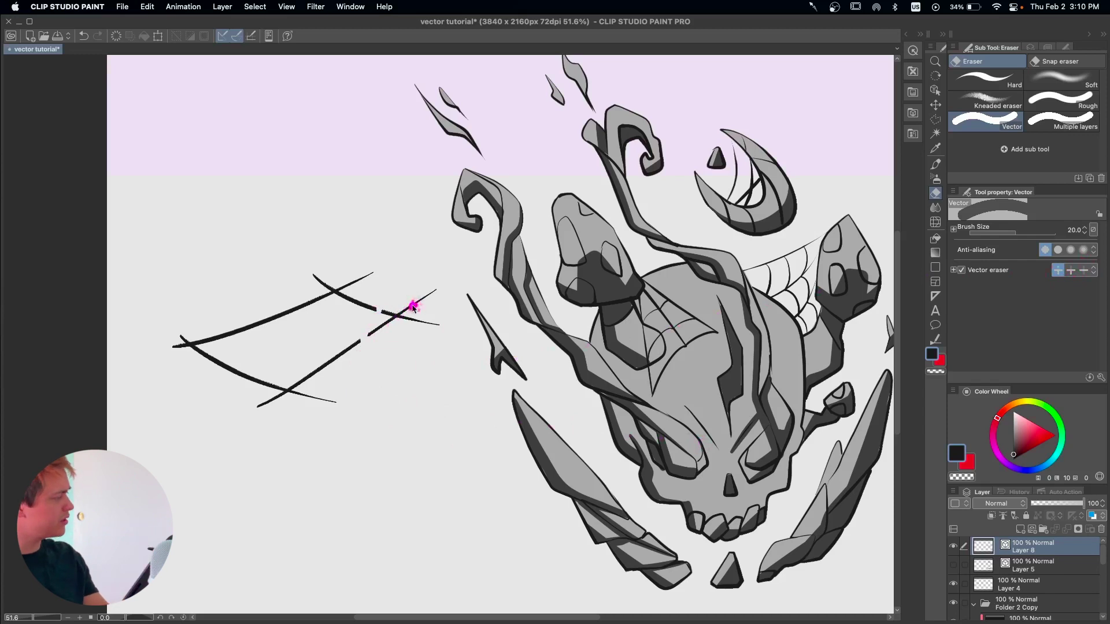
Trim the overhanging line ends at all four corners of the shape with the Vector eraser set to Erase up to intersection.
left_click(1093, 271)
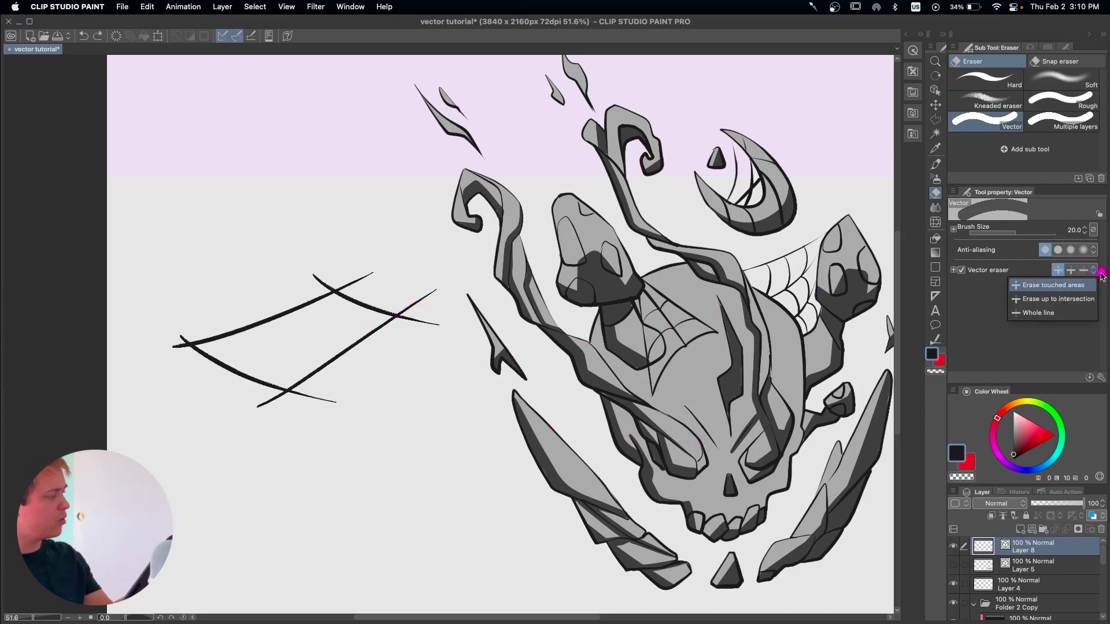
left_click(1020, 301)
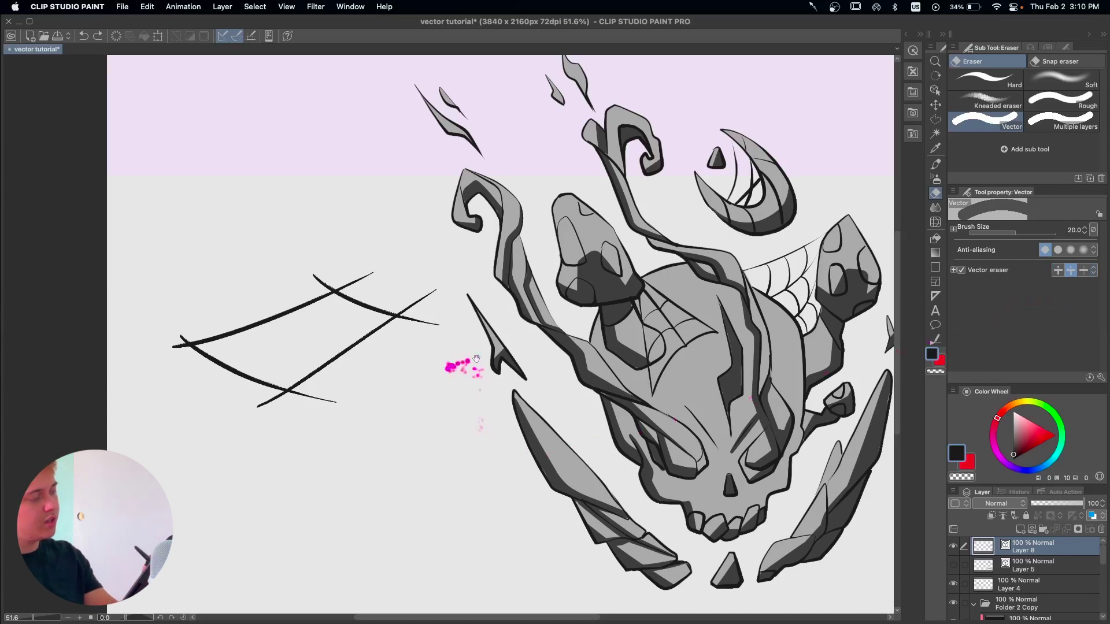
left_click_drag(547, 350, 590, 334)
left_click_drag(349, 268, 364, 263)
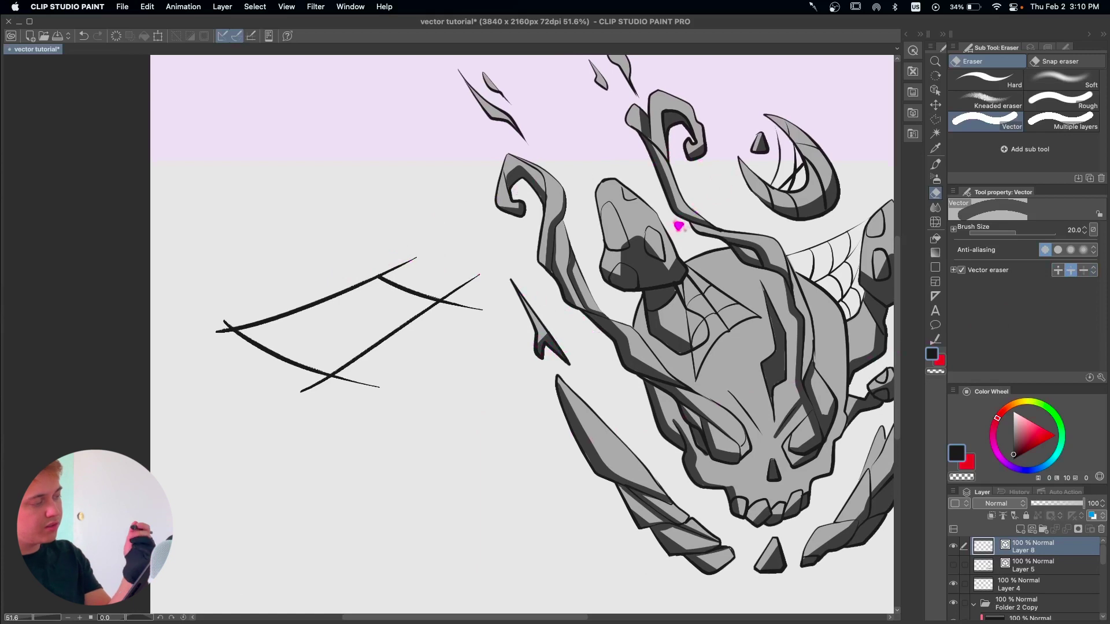
left_click_drag(382, 260, 393, 274)
mouse_move(453, 281)
left_mouse_down()
mouse_move(489, 311)
mouse_move(469, 319)
left_mouse_up()
left_click_drag(355, 394, 358, 374)
mouse_move(298, 383)
left_mouse_down()
mouse_move(323, 397)
mouse_move(218, 322)
mouse_move(231, 313)
left_mouse_up()
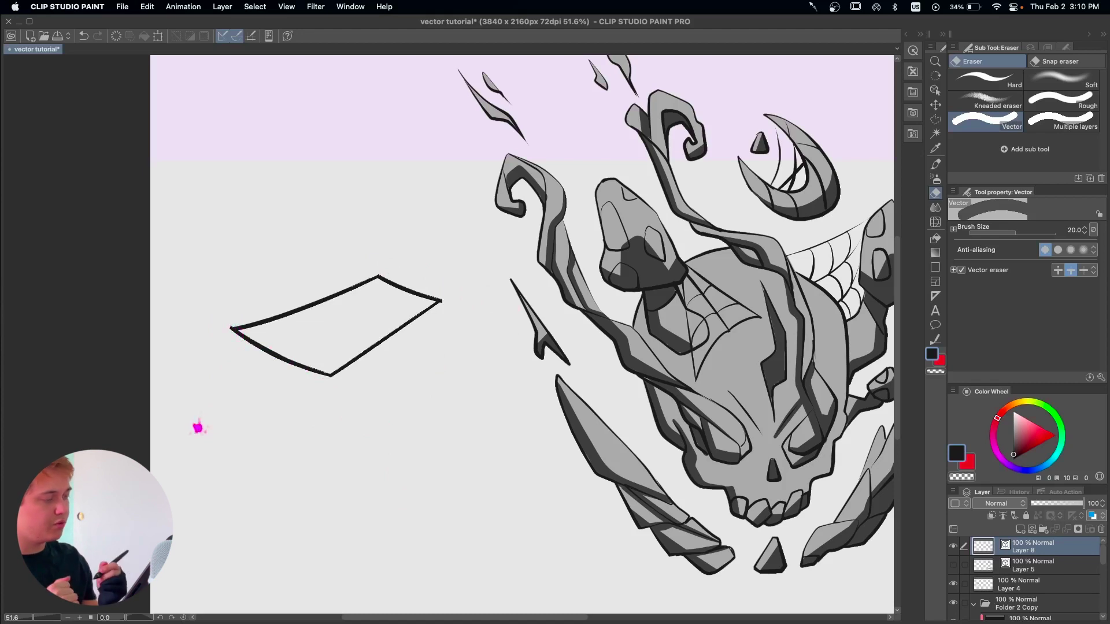
Draw three vertical lines upward from the shape's left, back and right corners with the ink tamil v pen at size 40.
key("p")
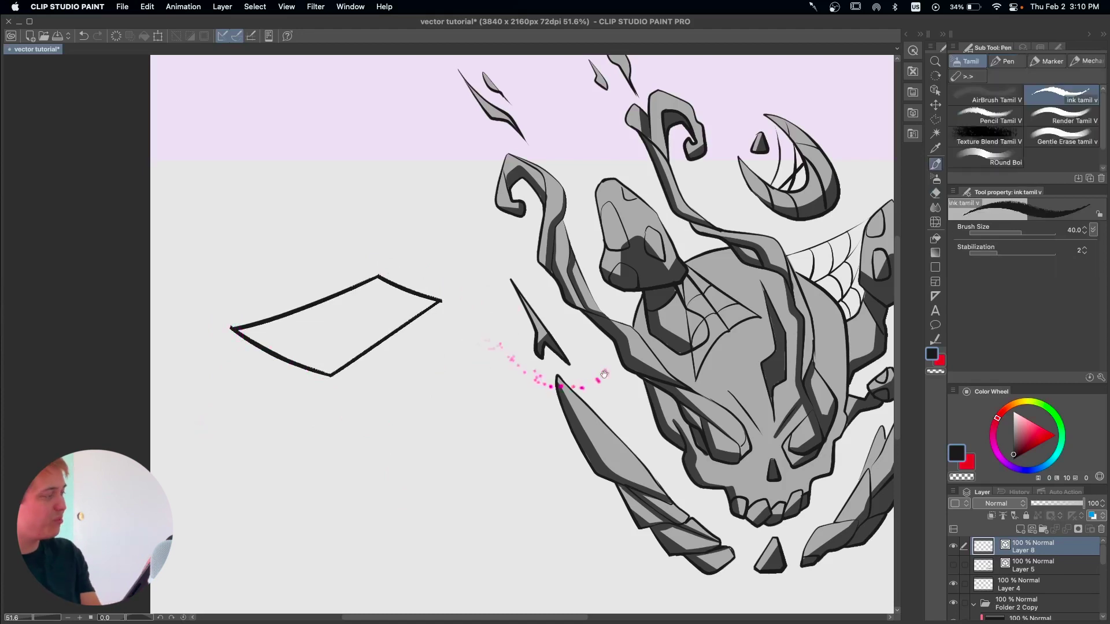
left_click_drag(514, 363, 582, 445)
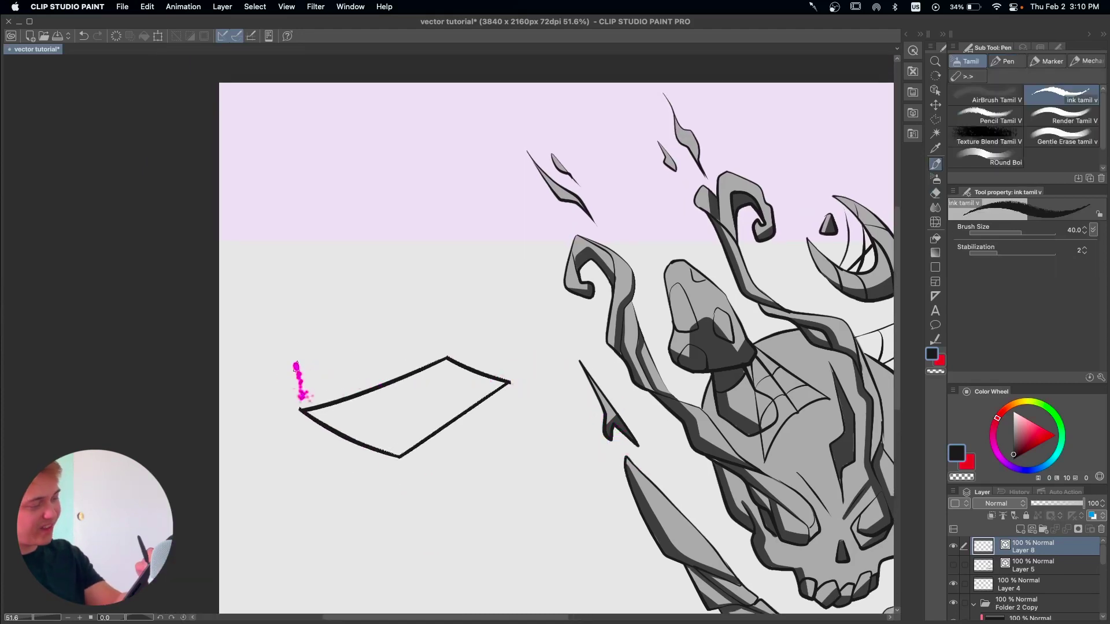
left_click_drag(301, 412, 288, 248)
key("ctrl+z")
left_click_drag(300, 410, 286, 231)
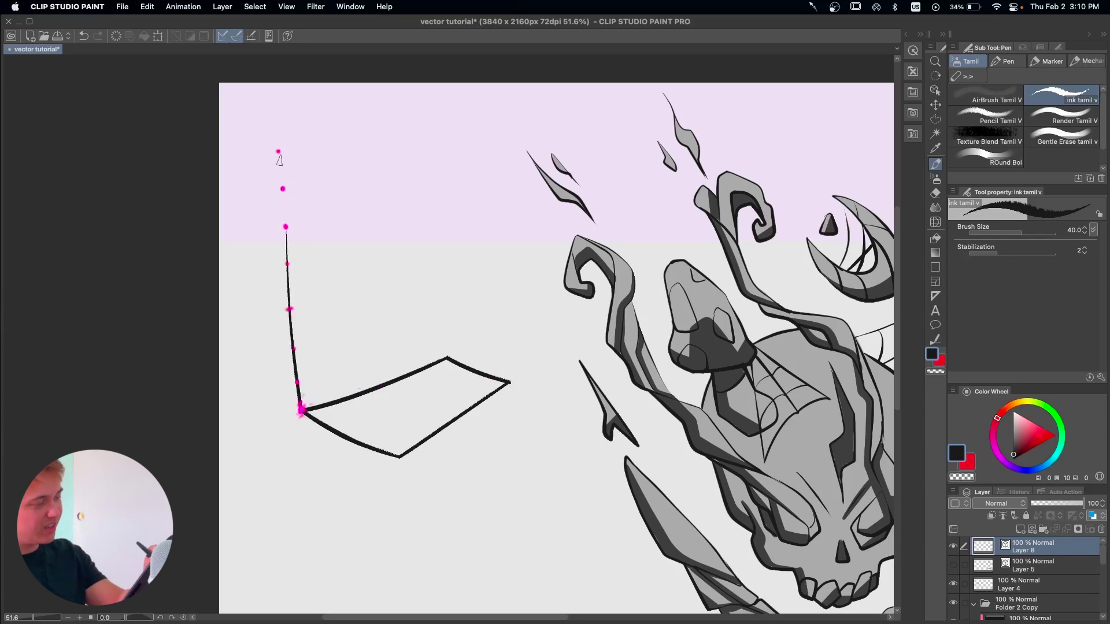
left_click_drag(447, 359, 439, 214)
left_click_drag(508, 382, 504, 213)
Draw crossing lines for the box's top face and a vertical front edge down to the base corner.
left_click_drag(417, 241, 543, 260)
key("super+z")
key("super+z")
left_click_drag(424, 243, 540, 269)
left_click_drag(277, 283, 492, 239)
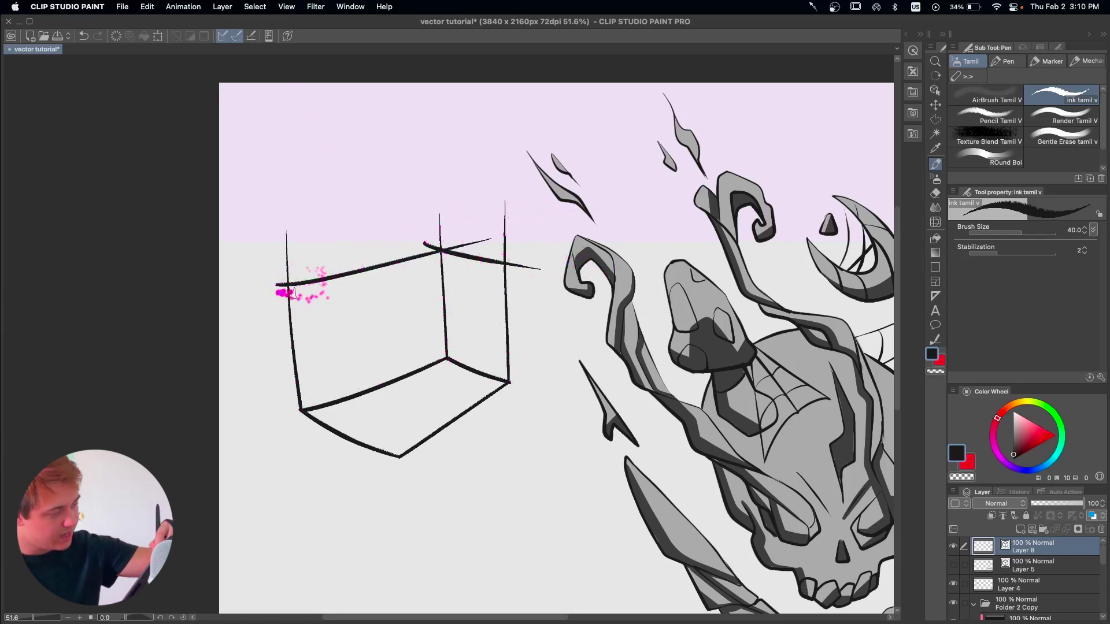
left_click_drag(264, 266, 428, 319)
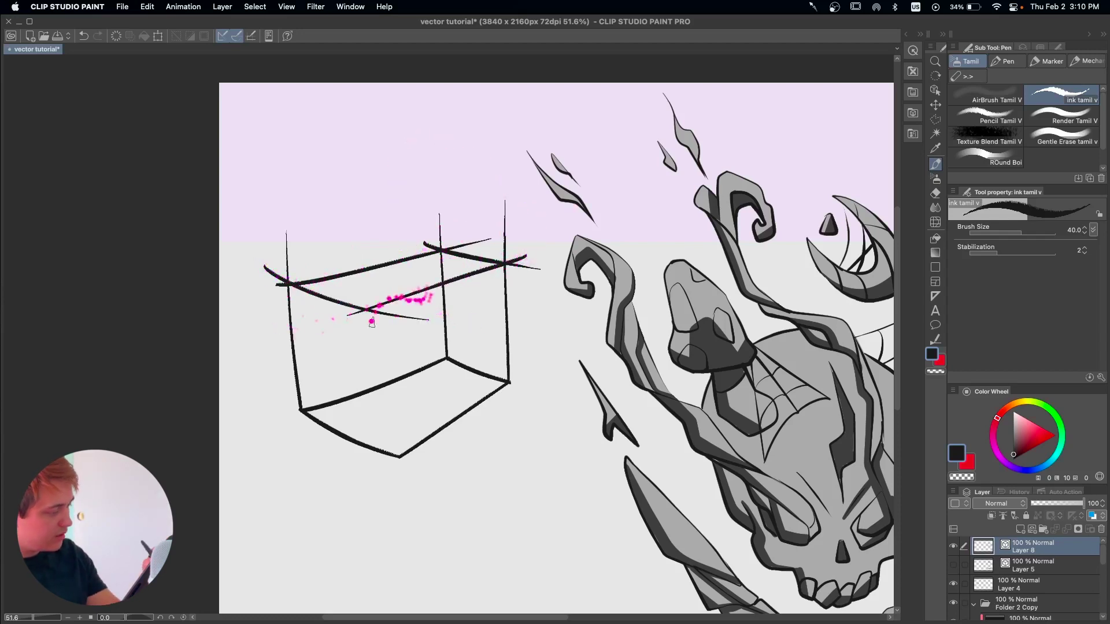
mouse_move(538, 249)
left_mouse_down()
mouse_move(328, 346)
mouse_move(399, 497)
left_mouse_up()
key("super+z")
mouse_move(397, 299)
left_mouse_down()
mouse_move(404, 497)
mouse_move(391, 492)
left_mouse_up()
Trim the overhanging line ends around the box's top face with the Vector eraser.
key("e")
left_click_drag(376, 319, 386, 328)
mouse_move(417, 312)
left_mouse_down()
mouse_move(409, 335)
mouse_move(405, 300)
left_mouse_up()
left_click_drag(293, 255, 278, 302)
mouse_move(456, 229)
left_mouse_down()
mouse_move(422, 246)
mouse_move(518, 232)
mouse_move(495, 242)
mouse_move(531, 284)
left_mouse_up()
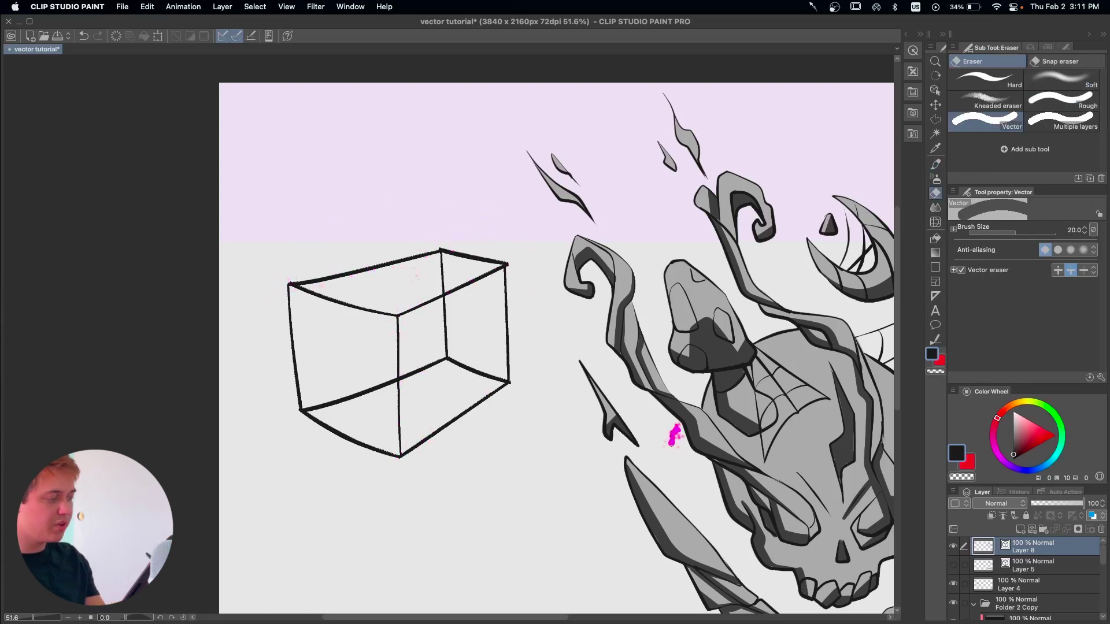
left_click_drag(609, 286, 614, 257)
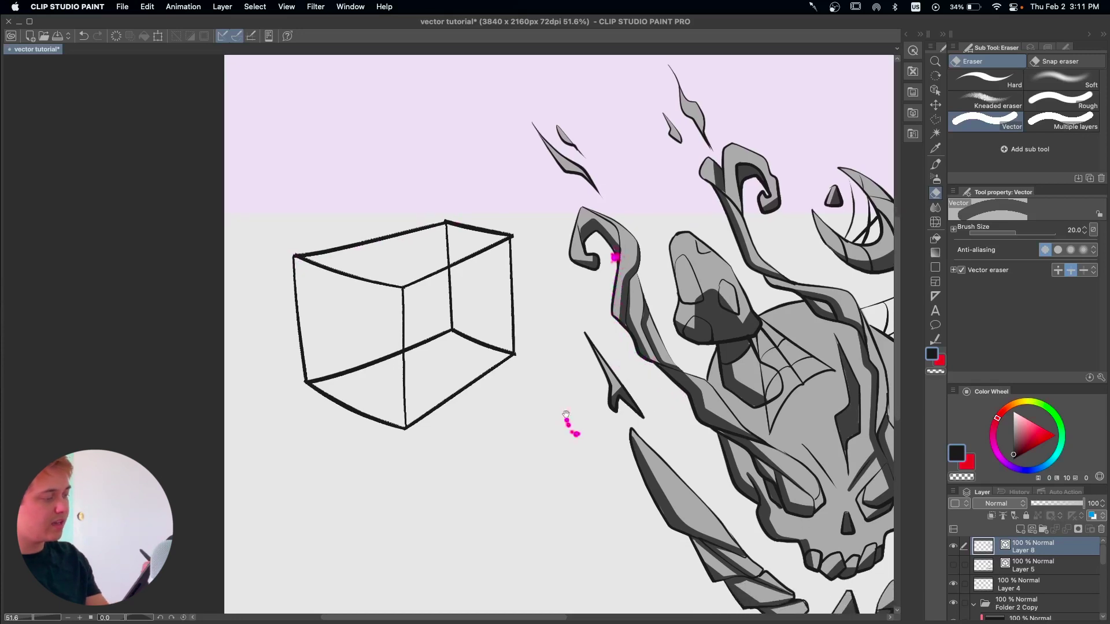
left_click_drag(562, 368, 559, 258)
key("p")
left_click_drag(515, 424, 426, 481)
mouse_move(435, 275)
left_mouse_down()
mouse_move(435, 313)
mouse_move(433, 274)
left_mouse_up()
key("super+z")
left_click_drag(423, 182, 424, 300)
key("super+z")
mouse_move(598, 453)
left_mouse_down()
mouse_move(522, 413)
mouse_move(537, 434)
left_mouse_up()
left_click_drag(743, 384, 547, 294)
scroll(583, 211, "up", 3)
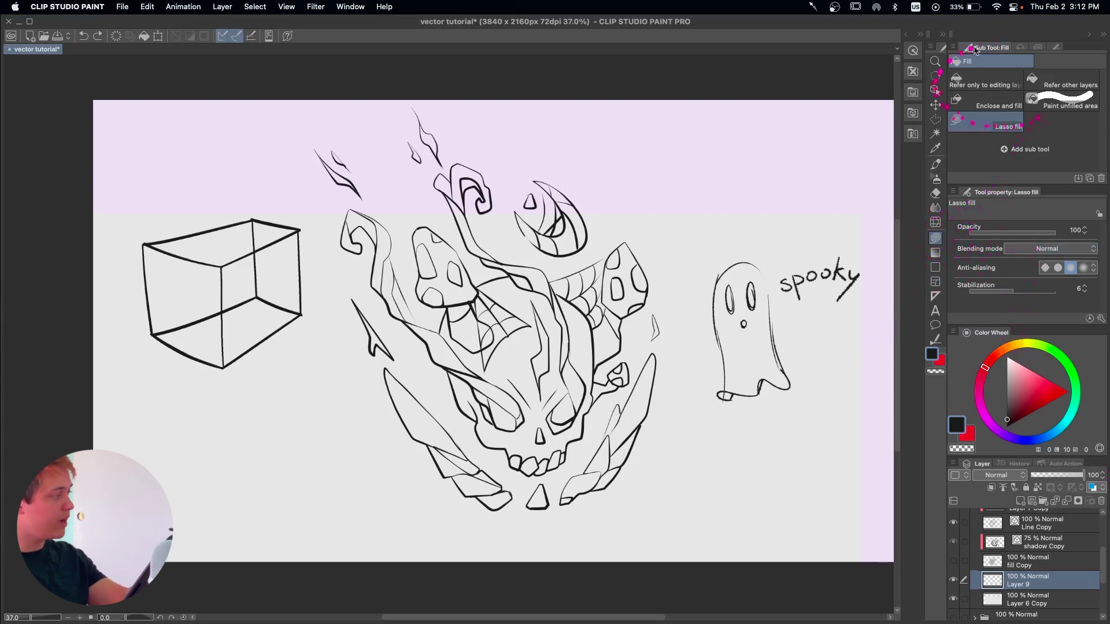
Add a new vector layer above Layer 9.
left_click(1033, 501)
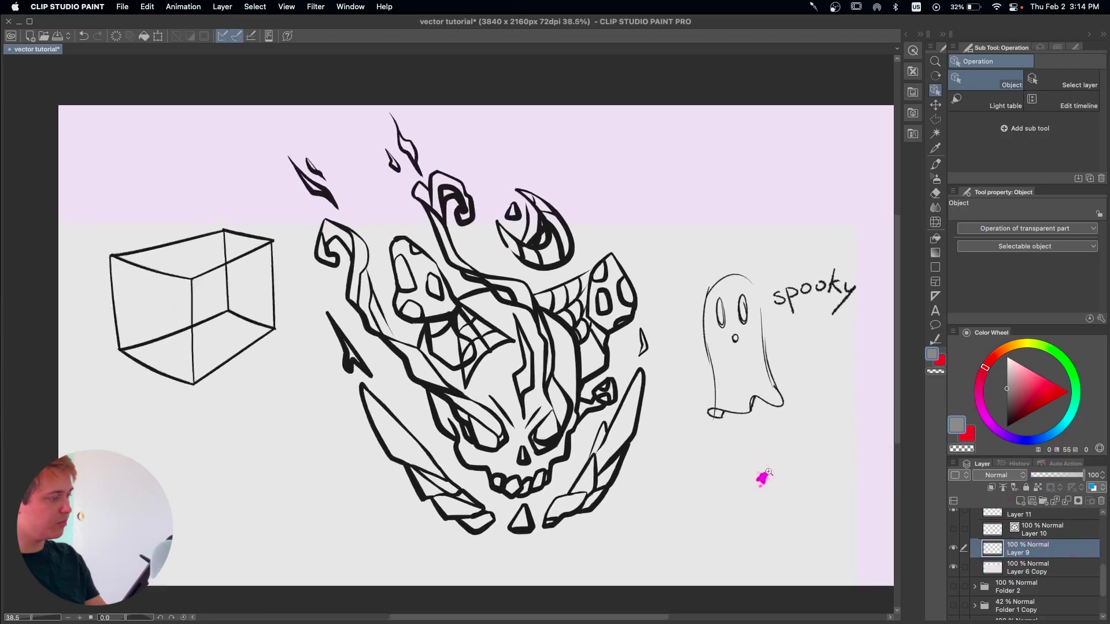
scroll(780, 474, "down", 1)
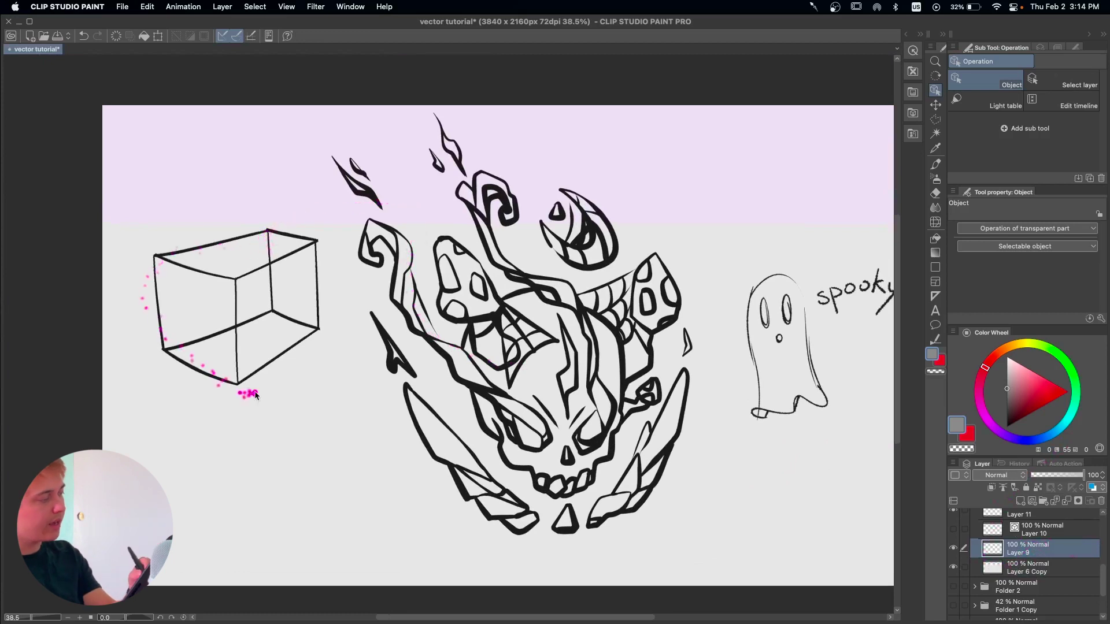
Fill the box with dark red on Layer 9 using the Enclose and fill tool.
left_click(939, 232)
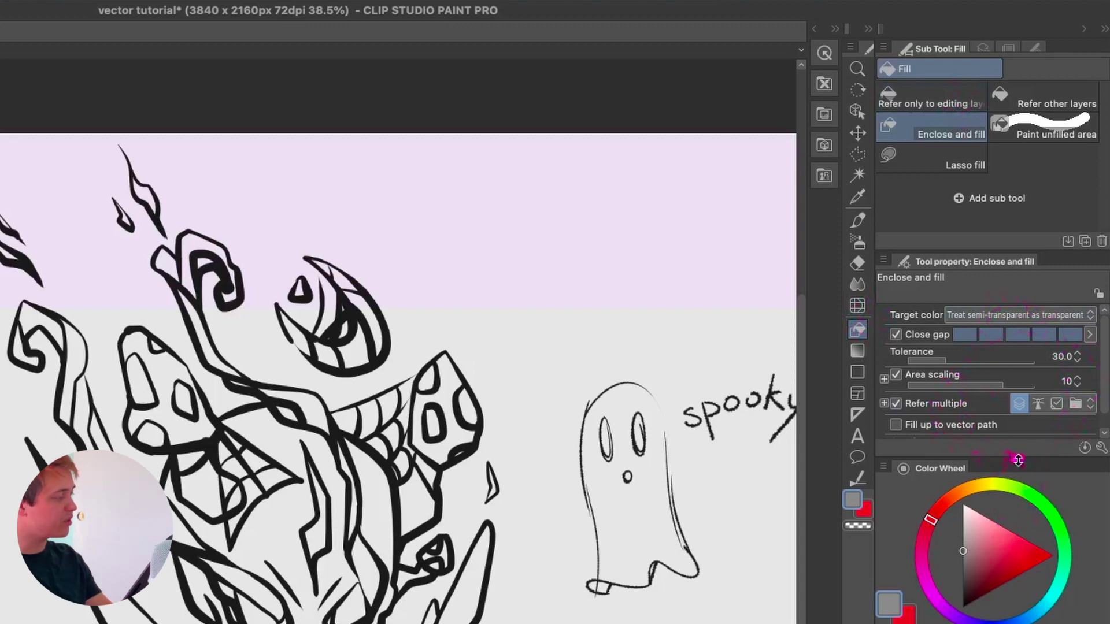
left_click_drag(516, 580, 575, 576)
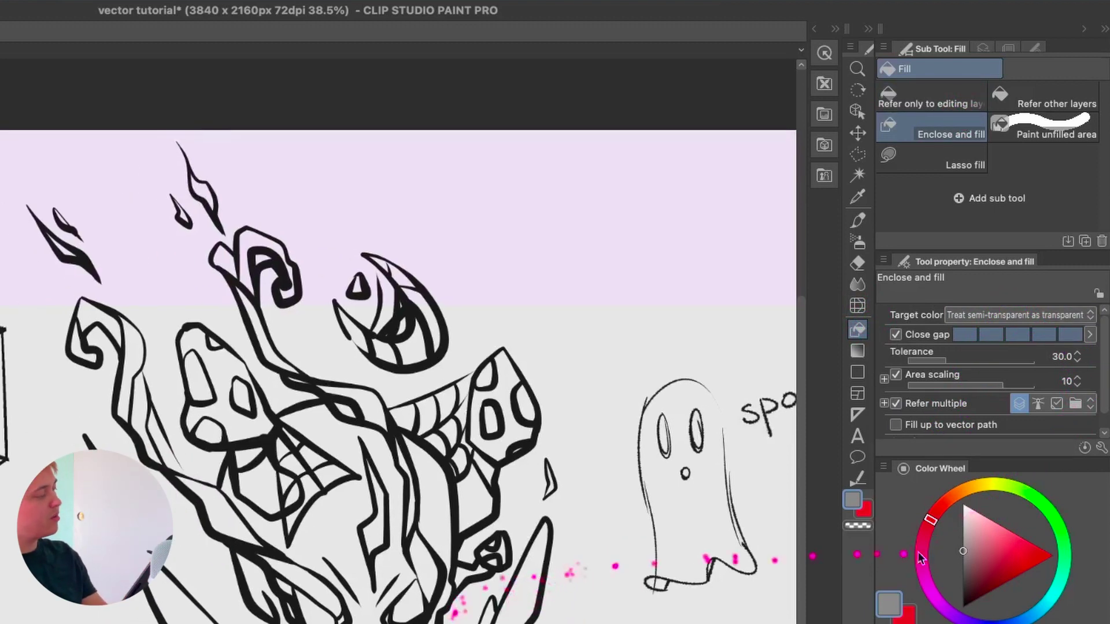
mouse_move(1031, 548)
left_mouse_down()
mouse_move(1041, 558)
mouse_move(1007, 585)
left_mouse_up()
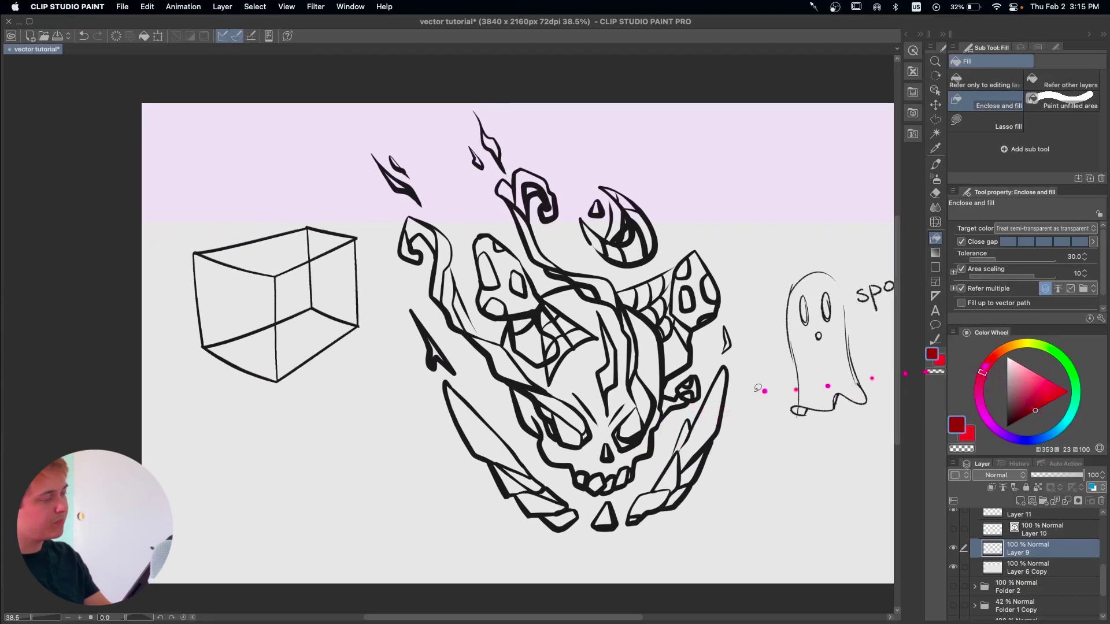
mouse_move(358, 212)
left_mouse_down()
mouse_move(368, 229)
mouse_move(333, 382)
mouse_move(187, 234)
mouse_move(208, 214)
left_mouse_up()
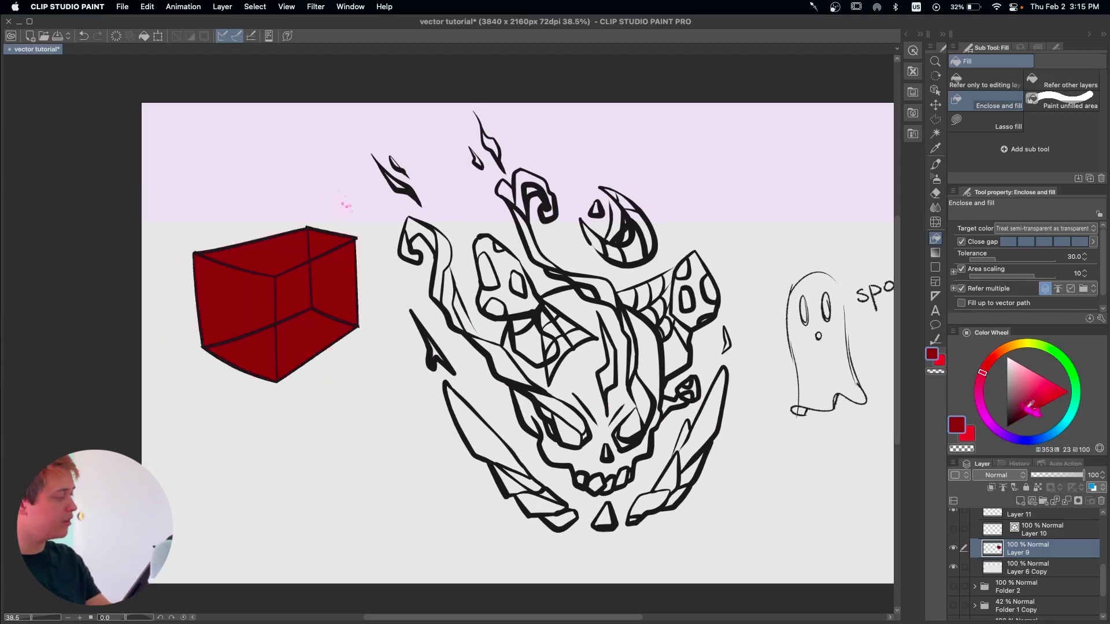
Undo the box's dark red fill, and try two brighter reds on it, undoing each fill.
left_click_drag(1023, 406, 1048, 391)
key("super+z")
mouse_move(370, 226)
left_mouse_down()
mouse_move(165, 298)
mouse_move(191, 226)
left_mouse_up()
key("super+z")
left_click_drag(1041, 391, 1029, 391)
mouse_move(370, 224)
left_mouse_down()
mouse_move(185, 318)
mouse_move(191, 234)
left_mouse_up()
key("super+z")
Fill the whole skull artwork with bright crimson by enclosing it with Enclose and fill.
left_click_drag(776, 485, 625, 523)
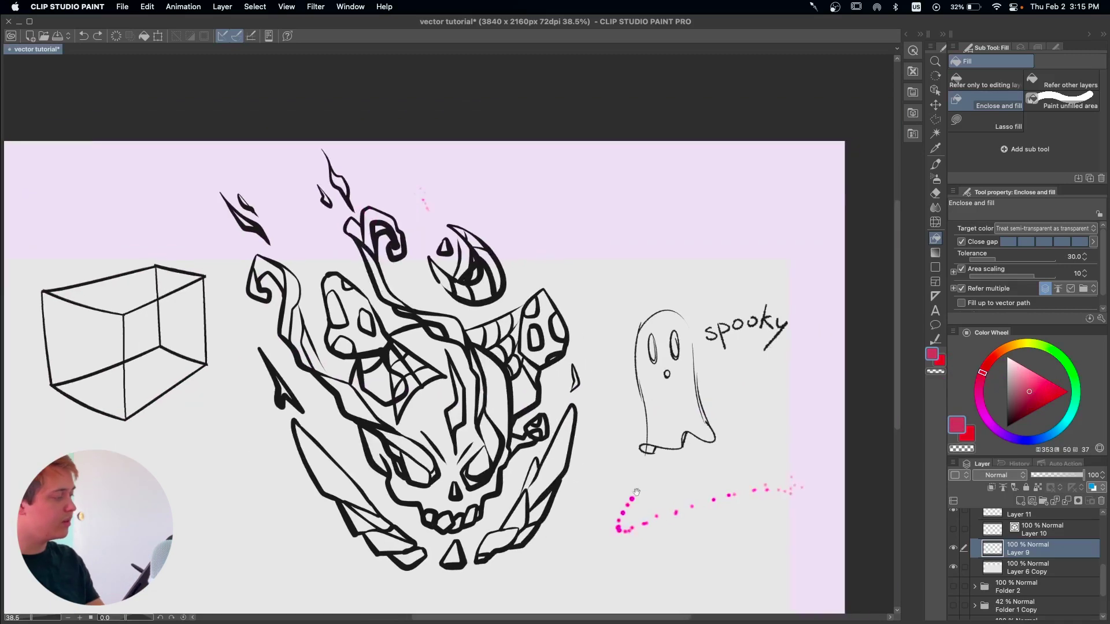
left_click_drag(735, 370, 808, 339)
left_click_drag(1030, 390, 1043, 385)
mouse_move(651, 238)
left_mouse_down()
mouse_move(671, 368)
mouse_move(622, 544)
mouse_move(399, 520)
mouse_move(318, 369)
mouse_move(290, 240)
mouse_move(302, 128)
mouse_move(381, 91)
mouse_move(525, 140)
mouse_move(682, 325)
left_mouse_up()
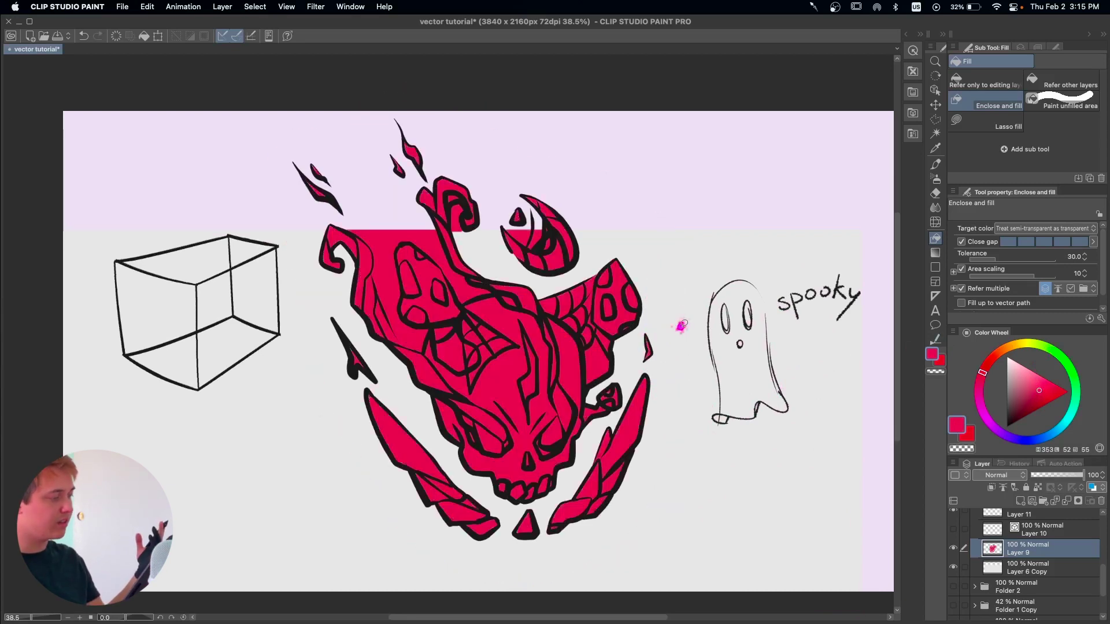
Erase the crimson fill from the open areas inside the crescent and the curled horn with the Rough eraser at size 25.
key("e")
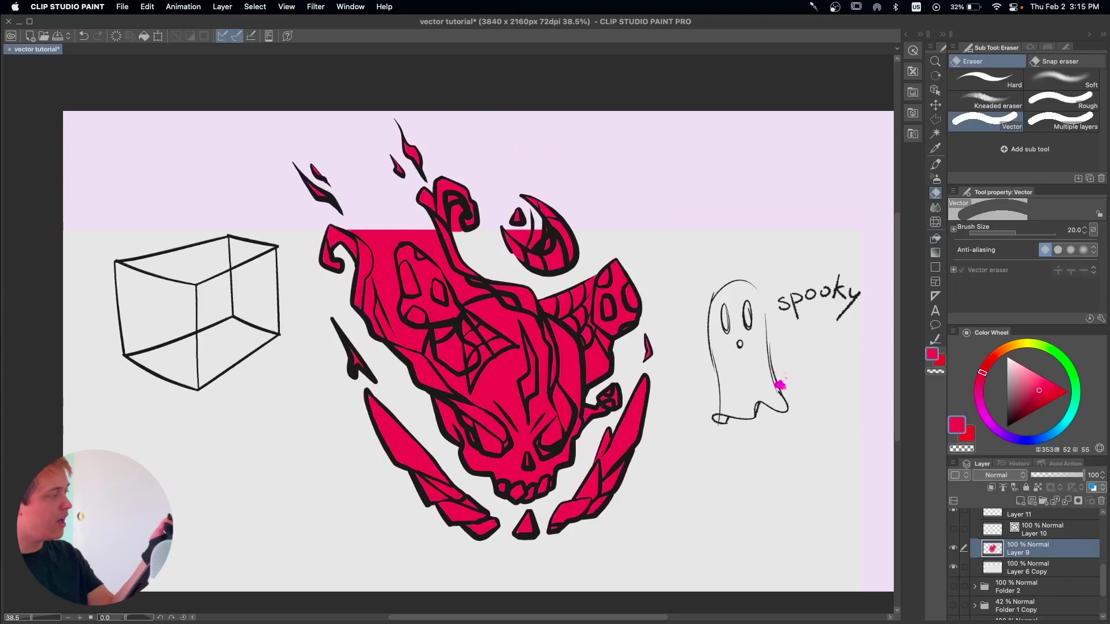
scroll(569, 192, "up", 5)
left_click(1062, 98)
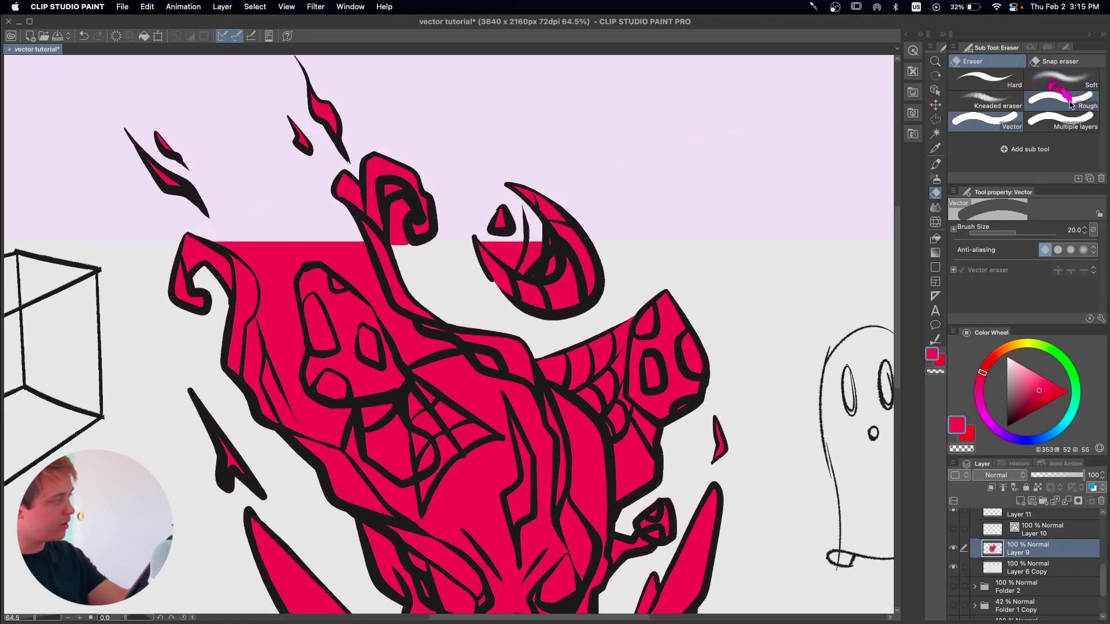
mouse_move(486, 238)
left_mouse_down()
mouse_move(531, 273)
mouse_move(504, 247)
mouse_move(529, 236)
mouse_move(548, 246)
mouse_move(551, 264)
mouse_move(538, 274)
mouse_move(513, 239)
left_mouse_up()
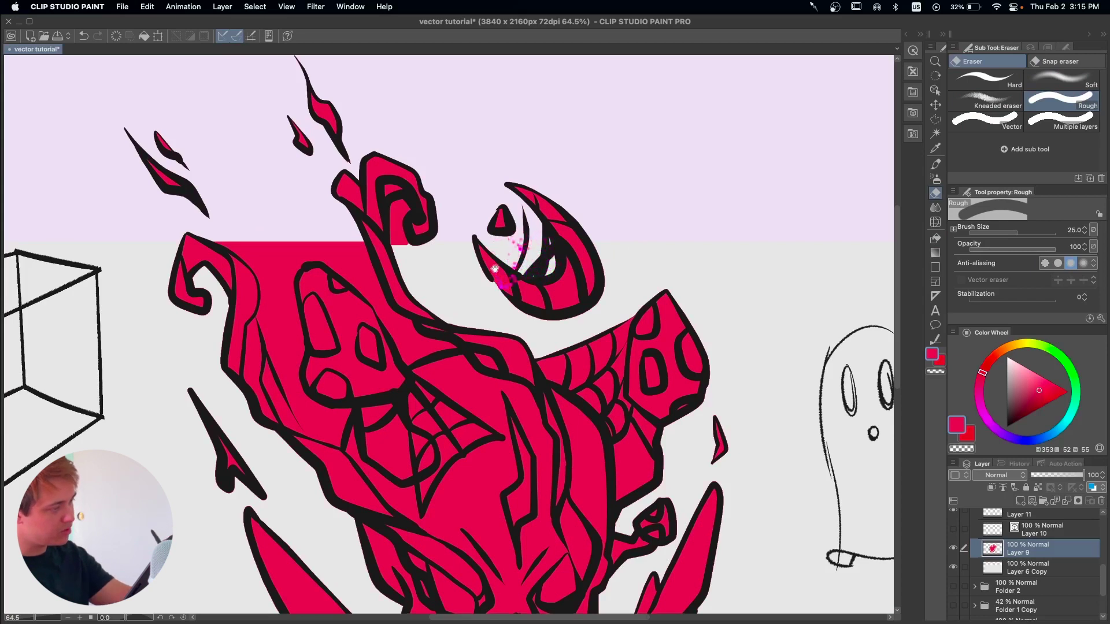
left_click_drag(464, 265, 511, 282)
mouse_move(438, 220)
left_mouse_down()
mouse_move(449, 258)
mouse_move(448, 222)
left_mouse_up()
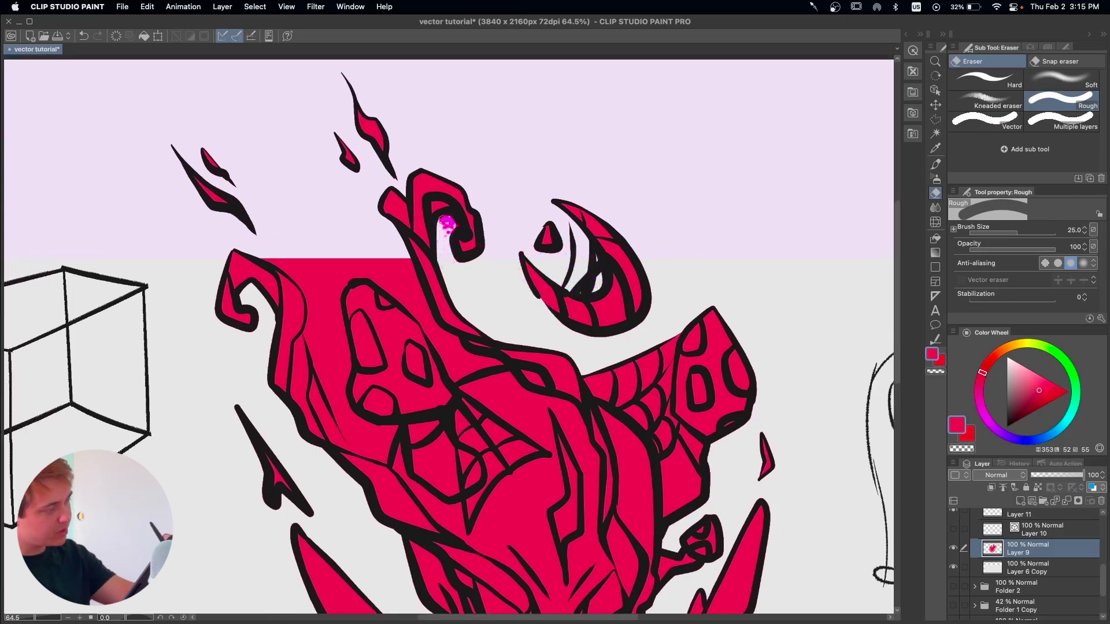
mouse_move(605, 371)
left_mouse_down()
mouse_move(540, 303)
mouse_move(575, 263)
left_mouse_up()
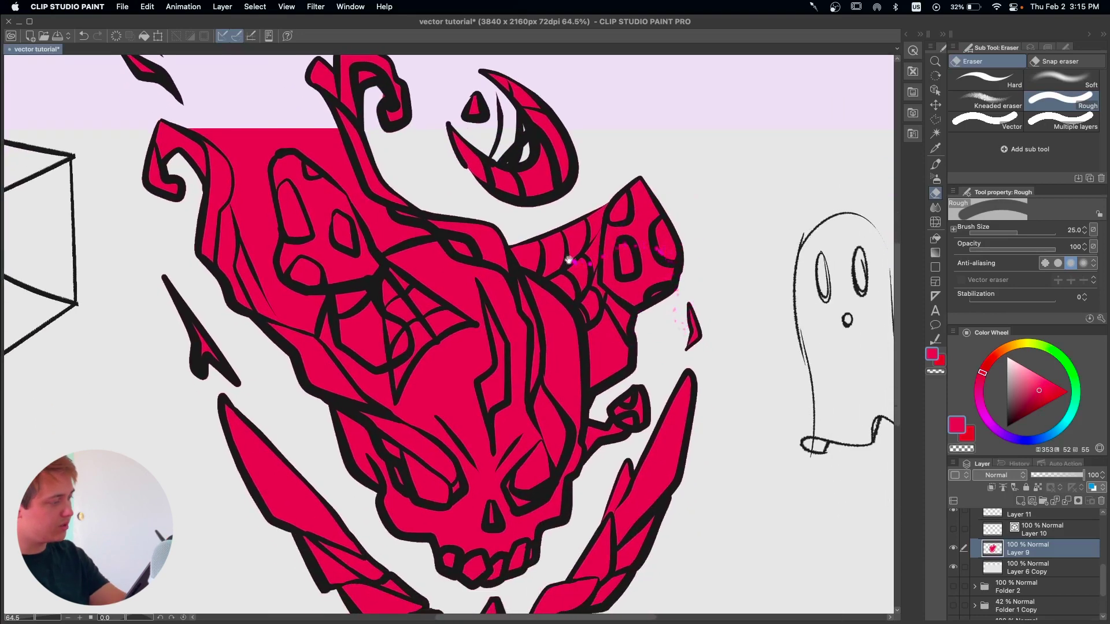
Try filling the box with crimson using the Enclose and fill tool, and undo the fill.
scroll(527, 265, "down", 3)
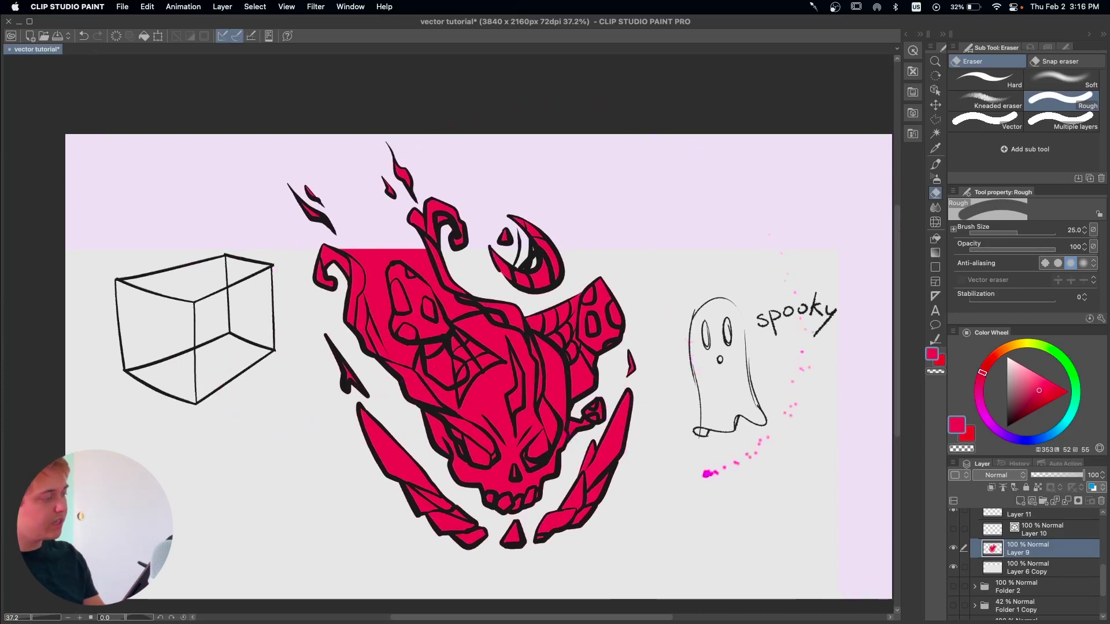
left_click_drag(718, 505, 721, 494)
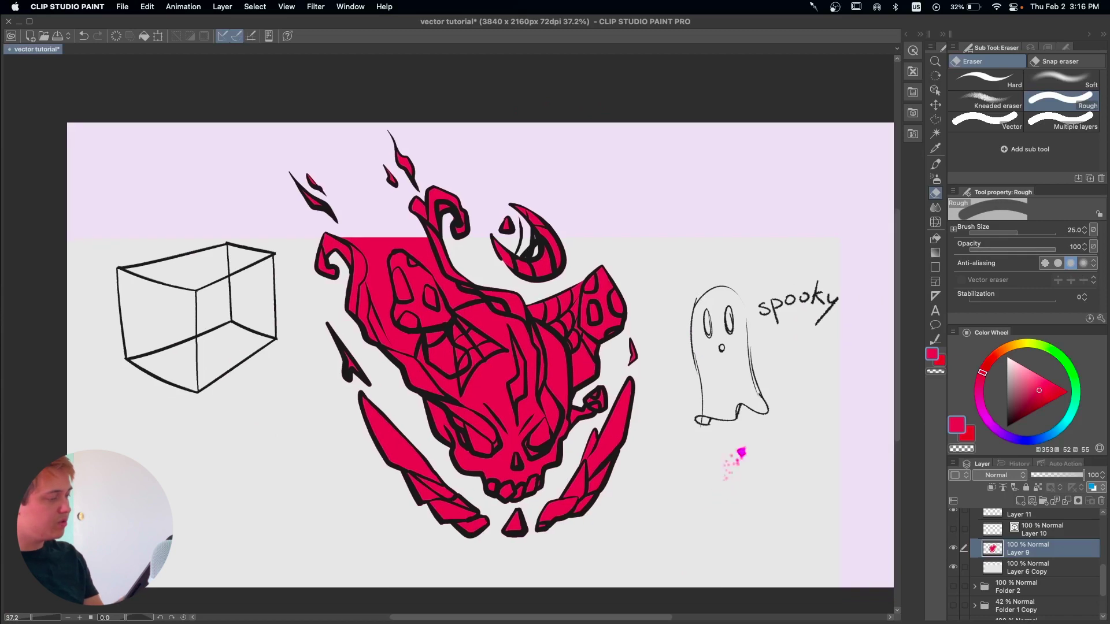
left_click(936, 237)
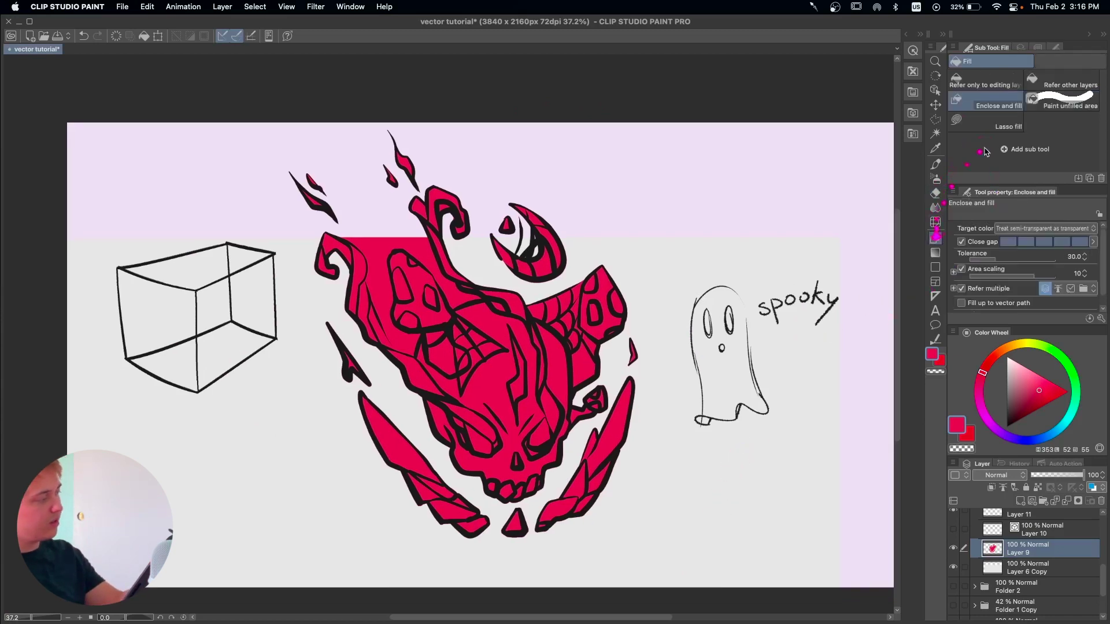
mouse_move(298, 291)
left_mouse_down()
mouse_move(128, 227)
mouse_move(295, 225)
left_mouse_up()
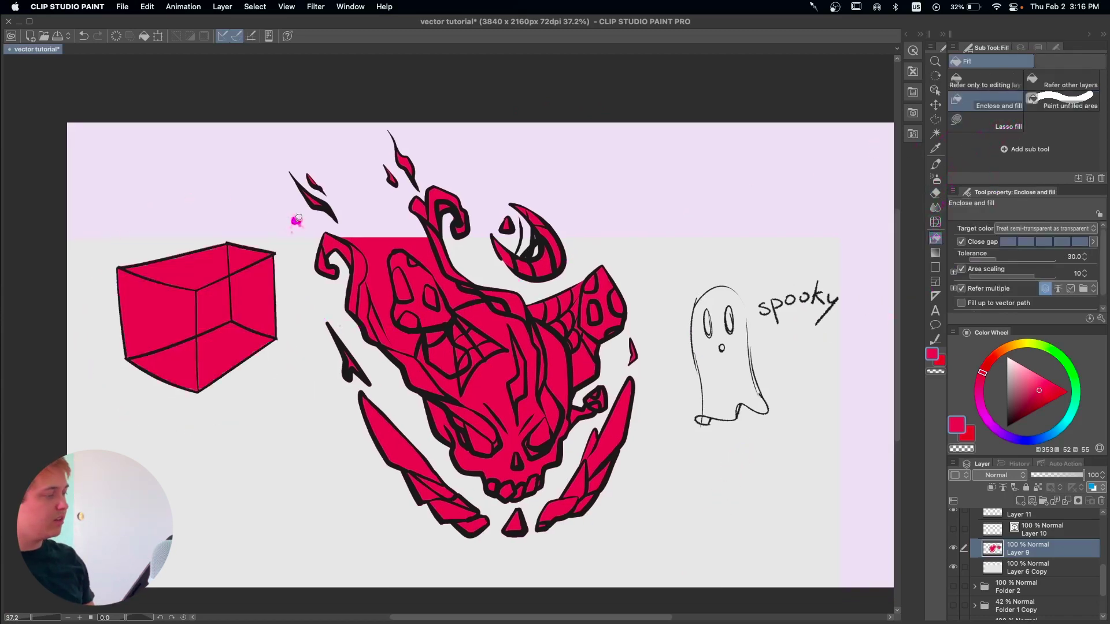
key("ctrl+z")
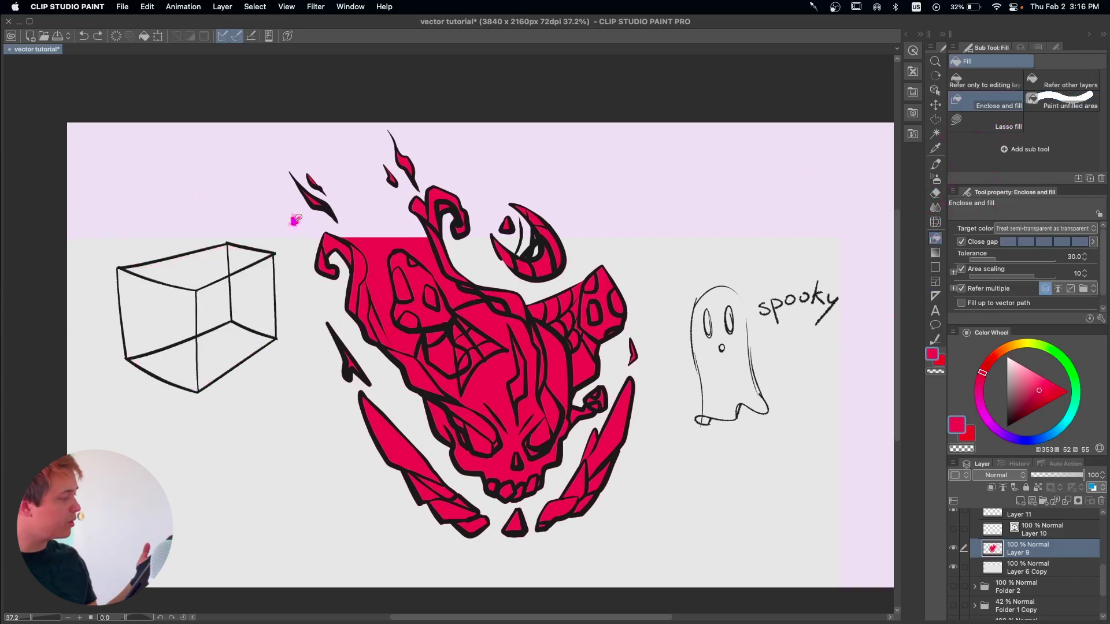
Switch to the Soft brush and add a new vector layer directly above Layer 9.
left_click_drag(780, 419, 780, 401)
left_click_drag(1103, 578, 1105, 572)
scroll(1103, 570, "up", 5)
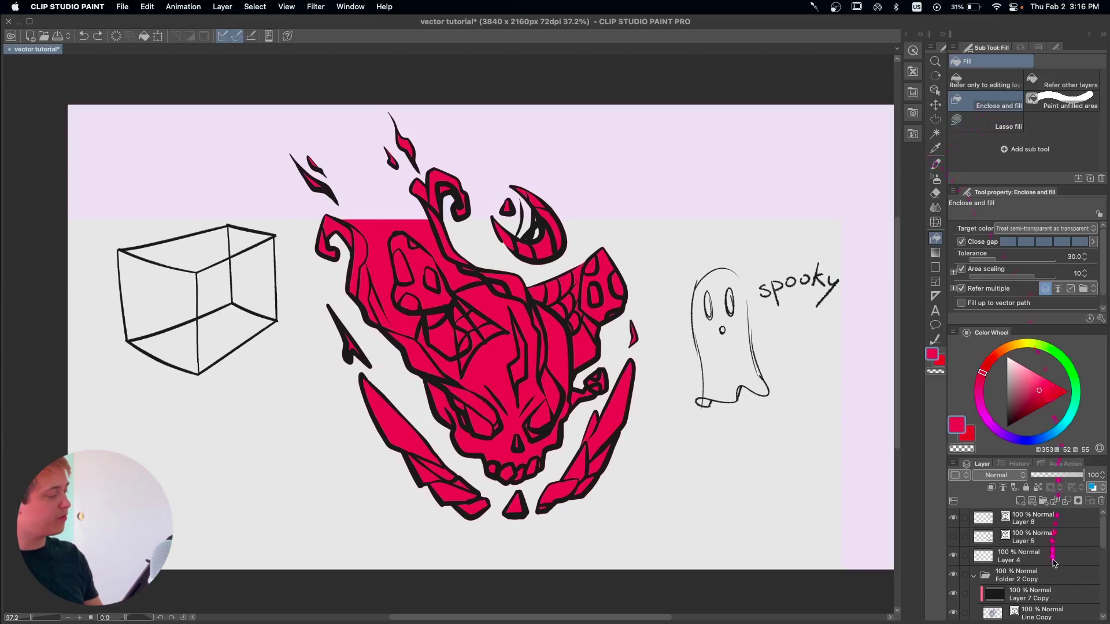
key("b")
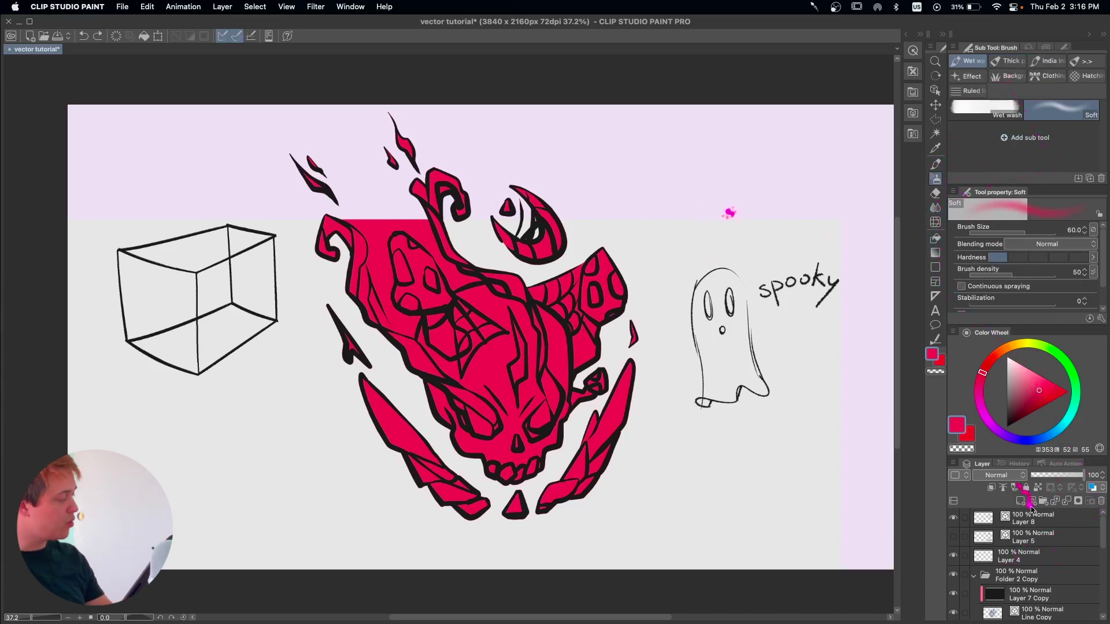
left_click(1031, 501)
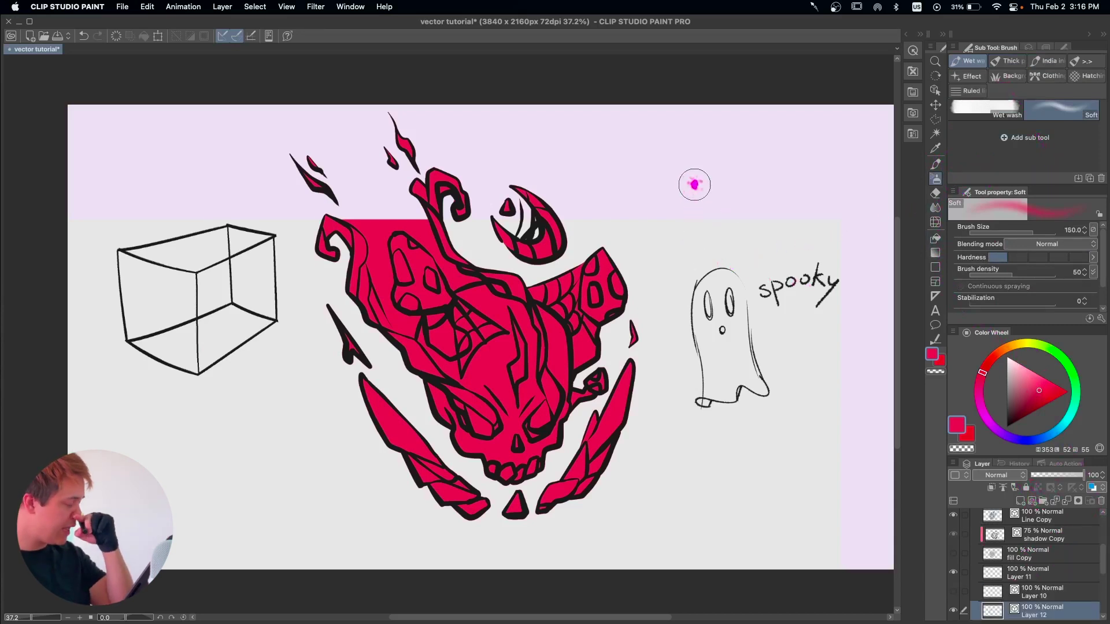
Paint a dusty pink patch and an overlapping dark teal patch above the ghost with the Soft brush at size 150.
left_click(1026, 409)
mouse_move(692, 166)
left_mouse_down()
mouse_move(711, 174)
mouse_move(698, 229)
mouse_move(743, 214)
left_mouse_up()
left_click(1061, 429)
mouse_move(810, 260)
left_mouse_down()
mouse_move(746, 231)
mouse_move(766, 191)
left_mouse_up()
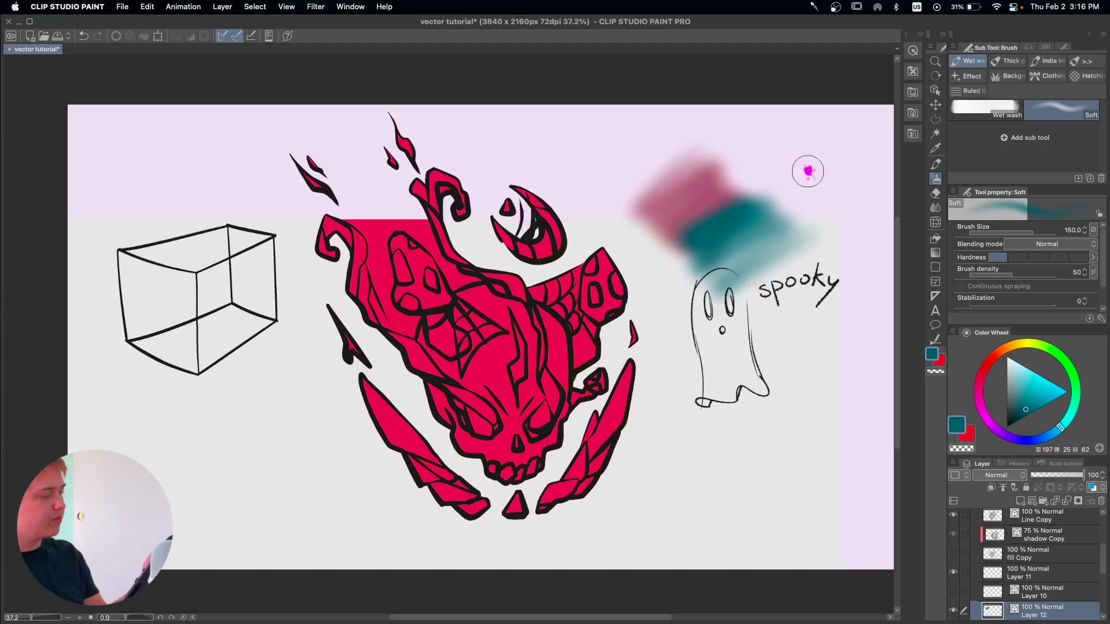
Select Layer 9 and toggle its visibility off and on to check that it holds the crimson fill.
scroll(663, 376, "down", 1)
key("p")
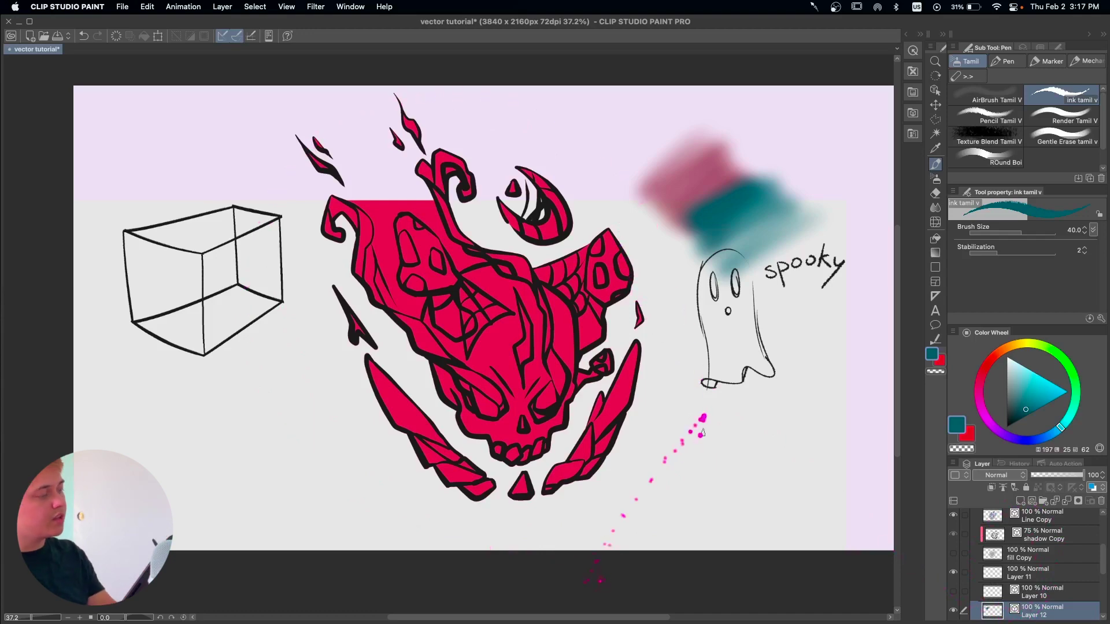
left_click_drag(1102, 560, 1101, 576)
left_click(1044, 579)
left_click(952, 576)
left_click(953, 577)
left_click(952, 575)
left_click(953, 573)
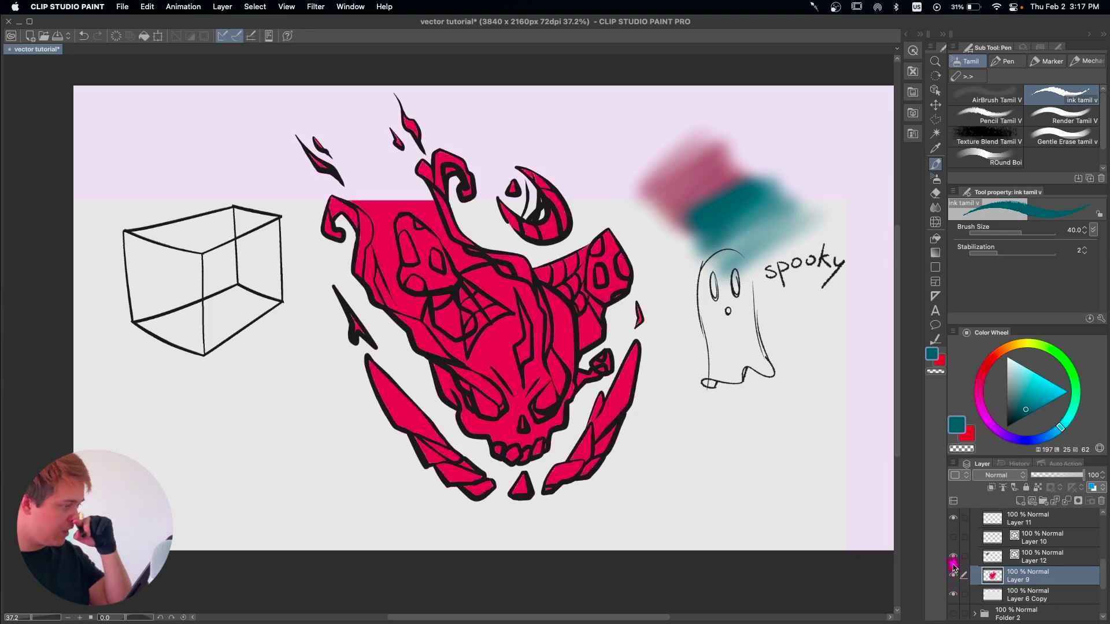
Add a raster layer above Layer 9, clip it to the crimson fill below, and make it the active layer.
left_click(1021, 502)
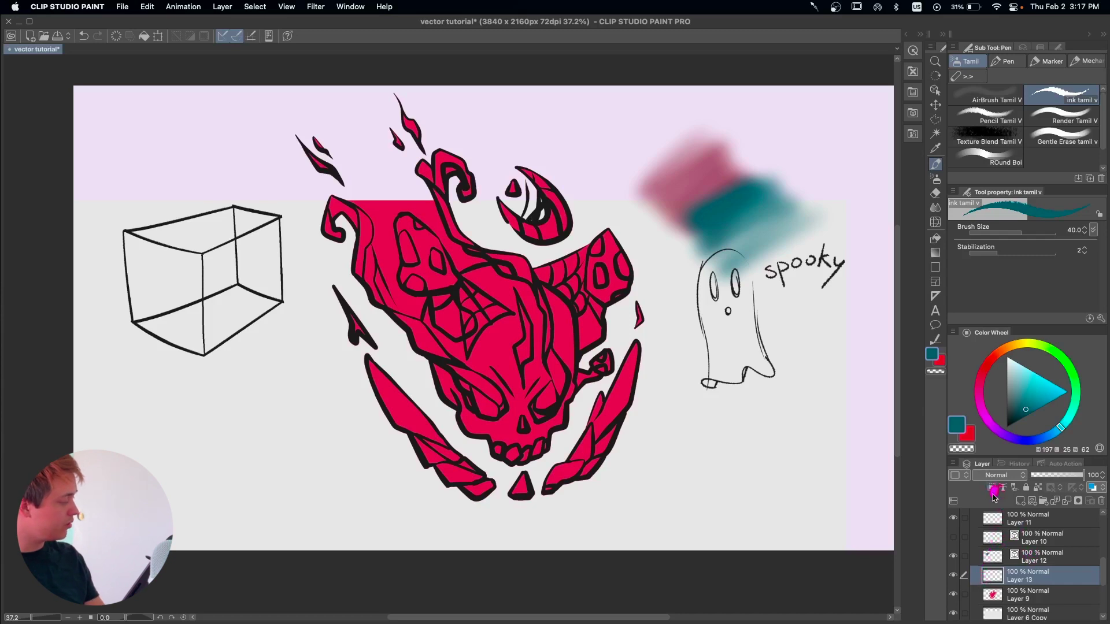
left_click(1012, 592)
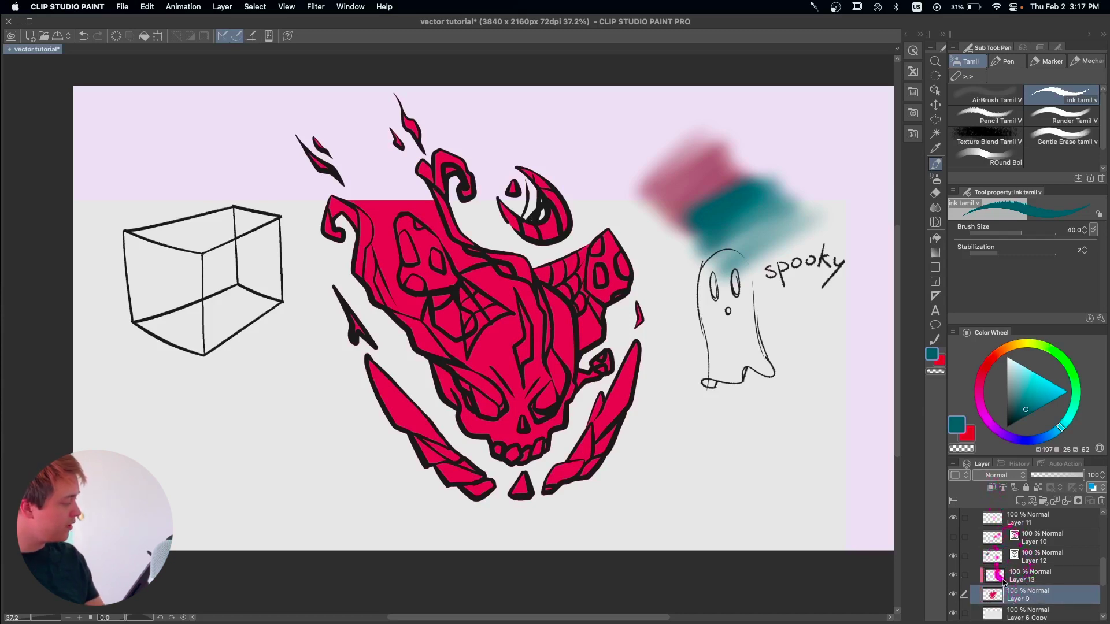
left_click(1001, 580)
Try dark teal strokes across the skull on the clipped layer with the Ink tamil v pen at size 120, and clear them.
left_click_drag(646, 377, 664, 364)
mouse_move(599, 417)
left_mouse_down()
mouse_move(702, 395)
mouse_move(625, 398)
mouse_move(465, 476)
mouse_move(473, 440)
mouse_move(609, 272)
mouse_move(424, 373)
left_mouse_up()
left_click_drag(498, 275, 543, 228)
left_click_drag(379, 228, 451, 188)
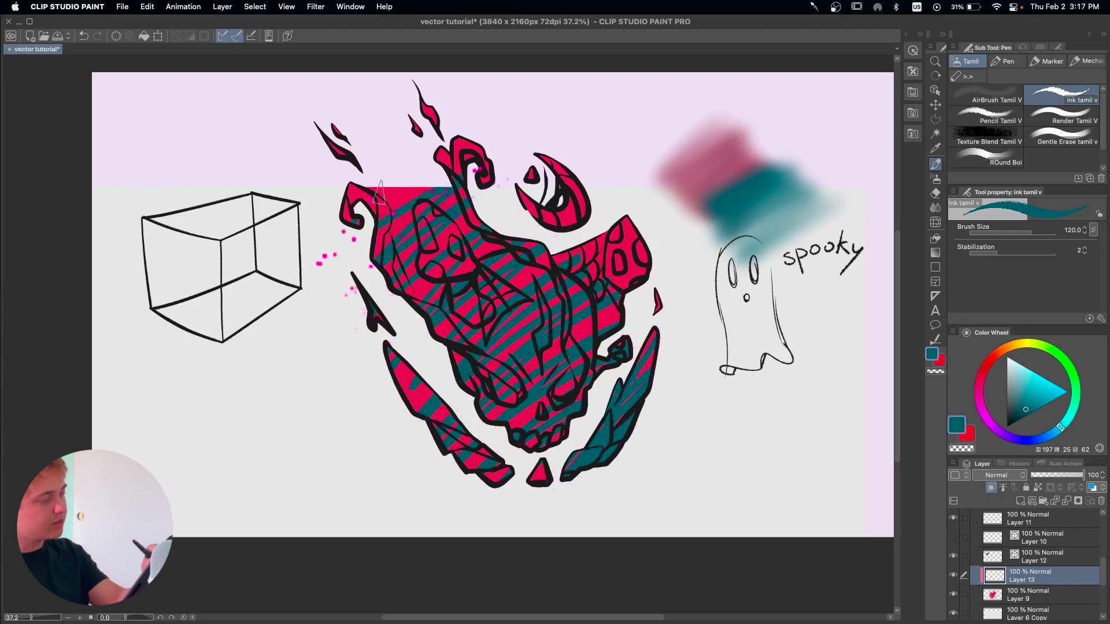
key("super+z")
mouse_move(384, 347)
left_mouse_down()
mouse_move(470, 441)
mouse_move(427, 359)
mouse_move(550, 360)
mouse_move(528, 283)
left_mouse_up()
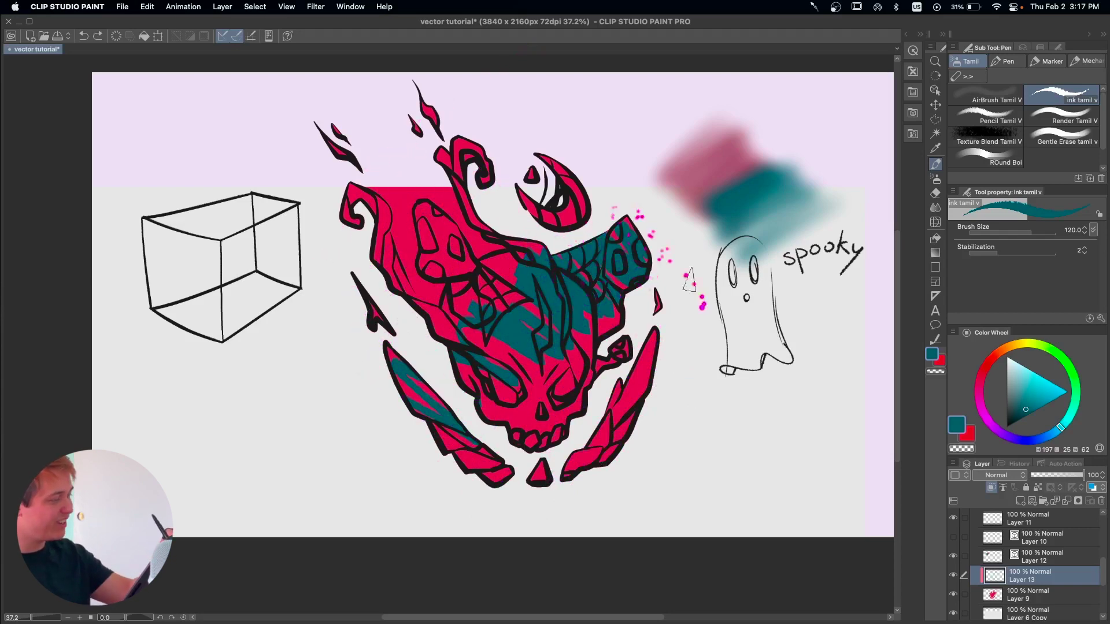
key("Delete")
Choose a brighter, more saturated drawing colour for the clipped layer.
left_click(1060, 378)
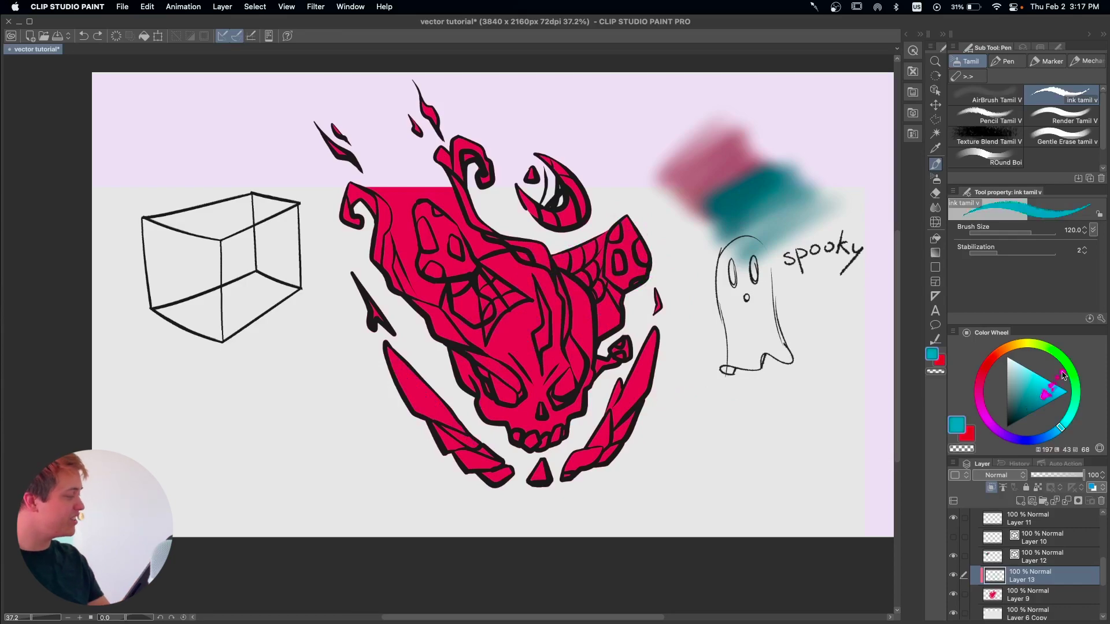